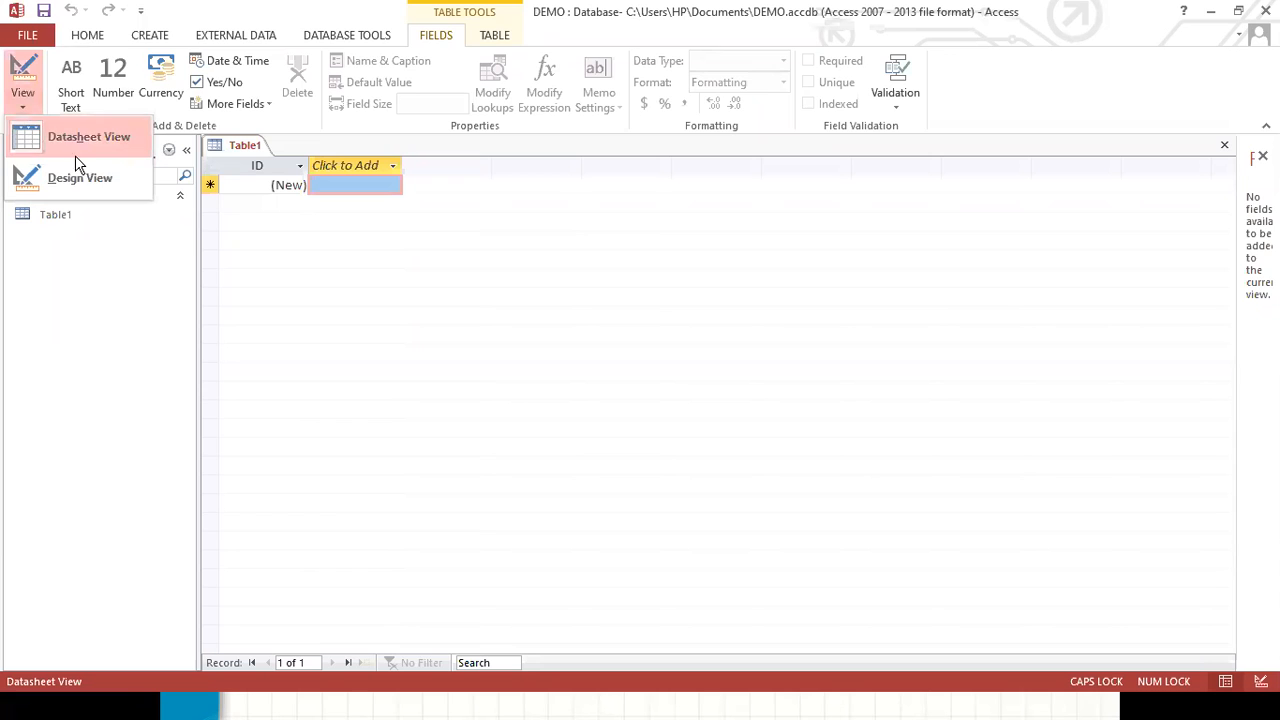
left_click(80, 180)
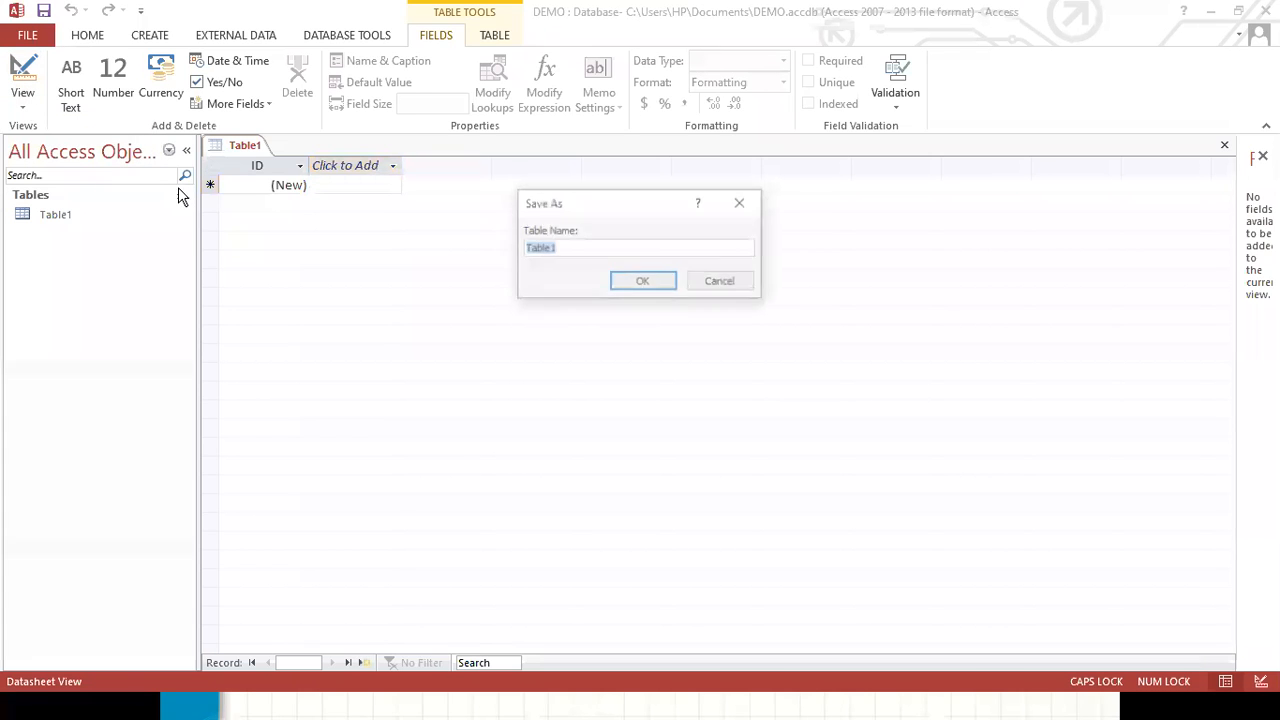
type("NAME")
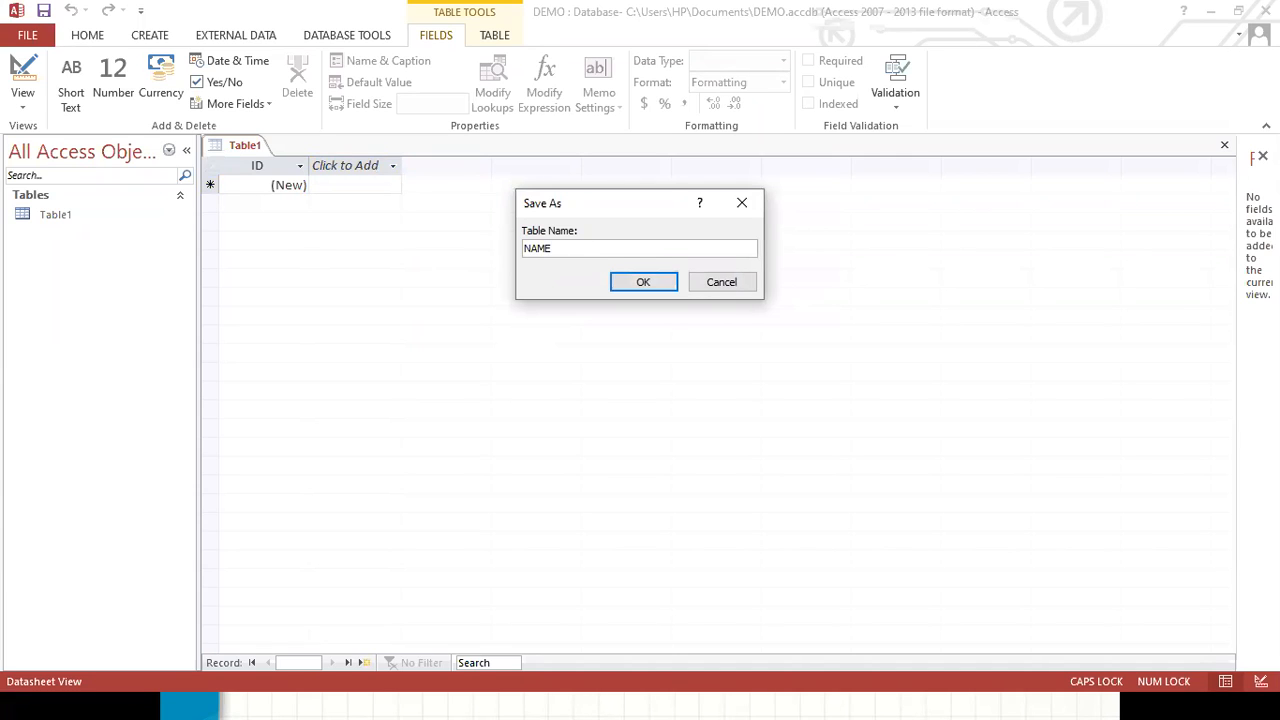
left_click(715, 285)
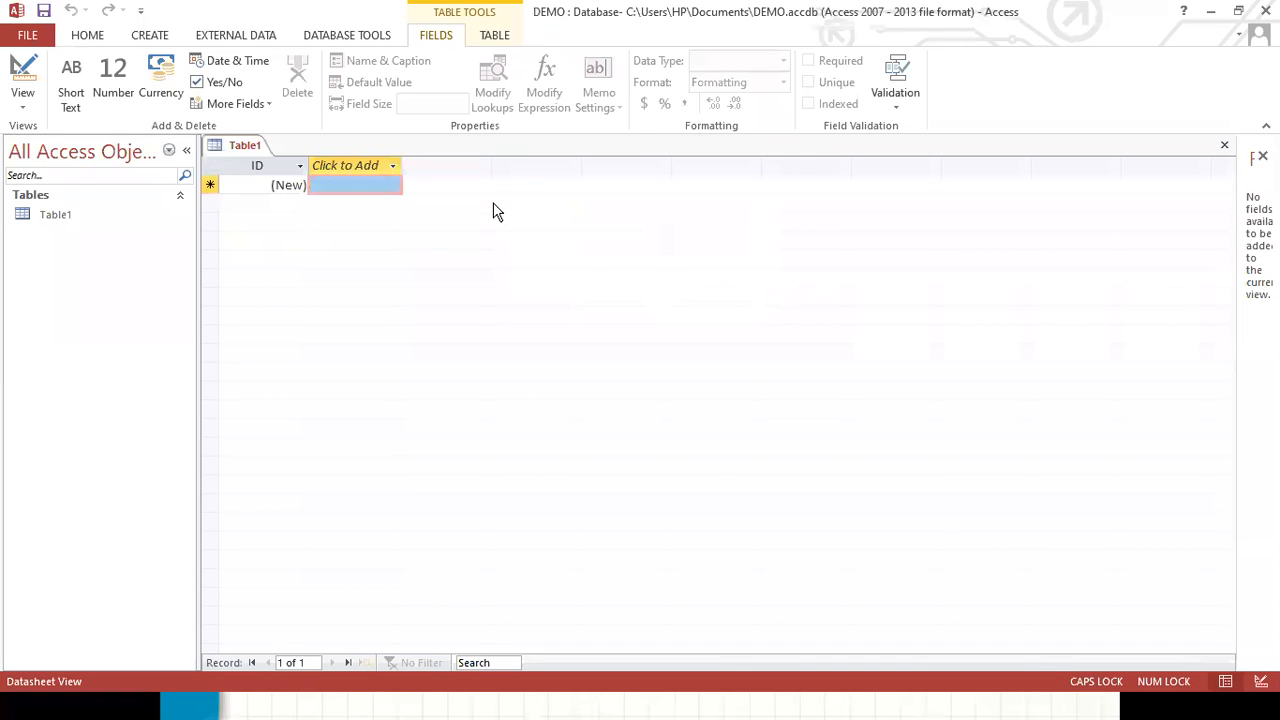
Close Access, relaunch it from the Windows search, and open the SALES.accdb database.
left_click(1266, 10)
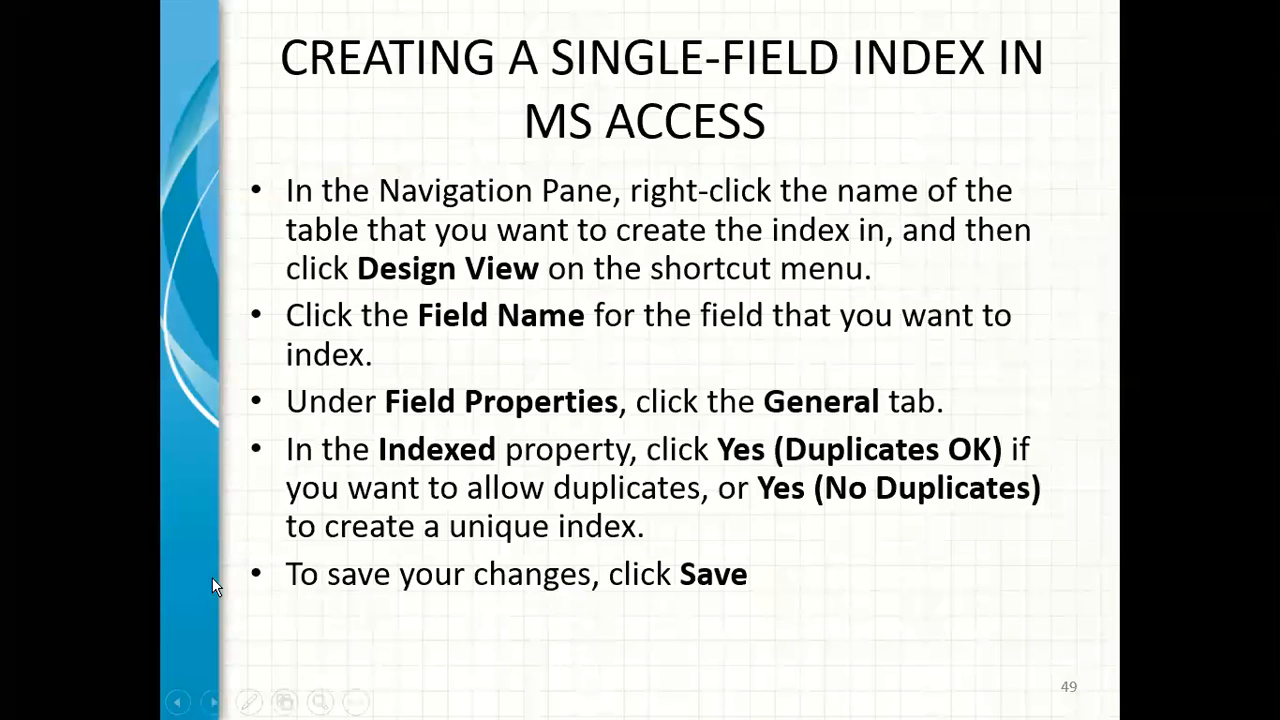
left_click(55, 706)
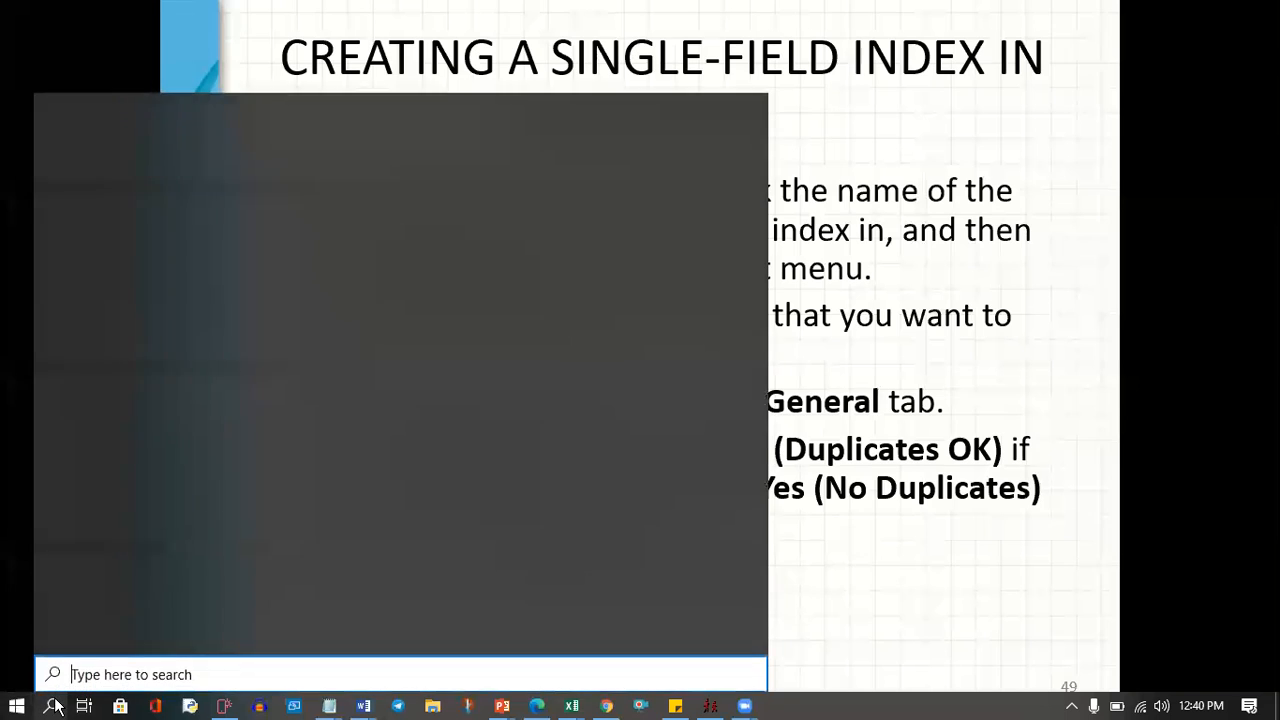
type("ACCESS")
left_click(142, 213)
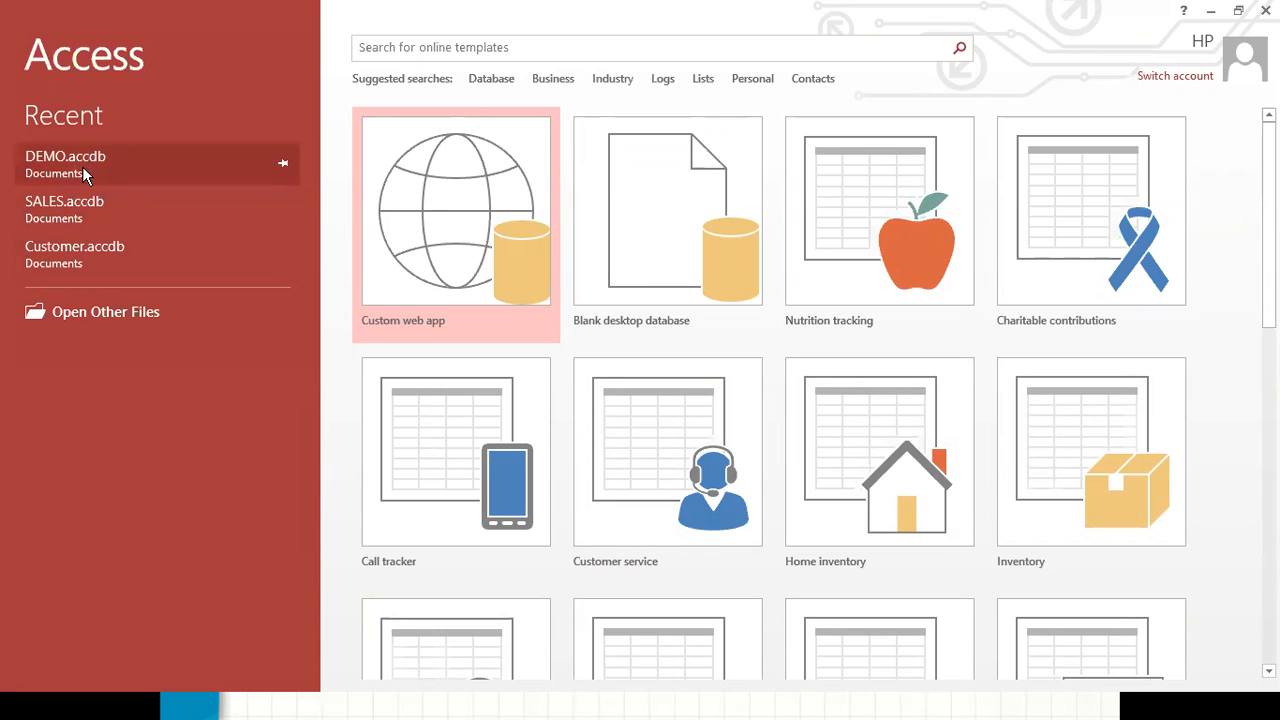
left_click(62, 208)
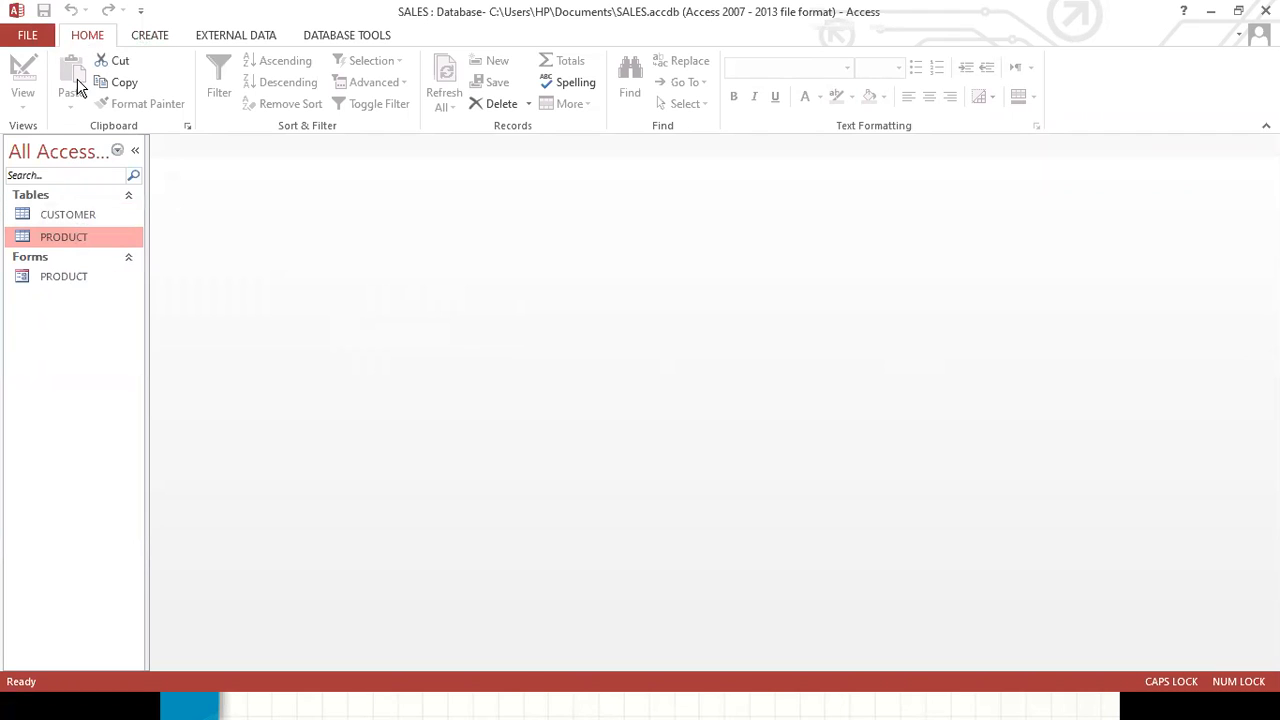
Create a new table and save it as PRODUCT2 while switching it to Design View.
left_click(156, 46)
left_click(95, 85)
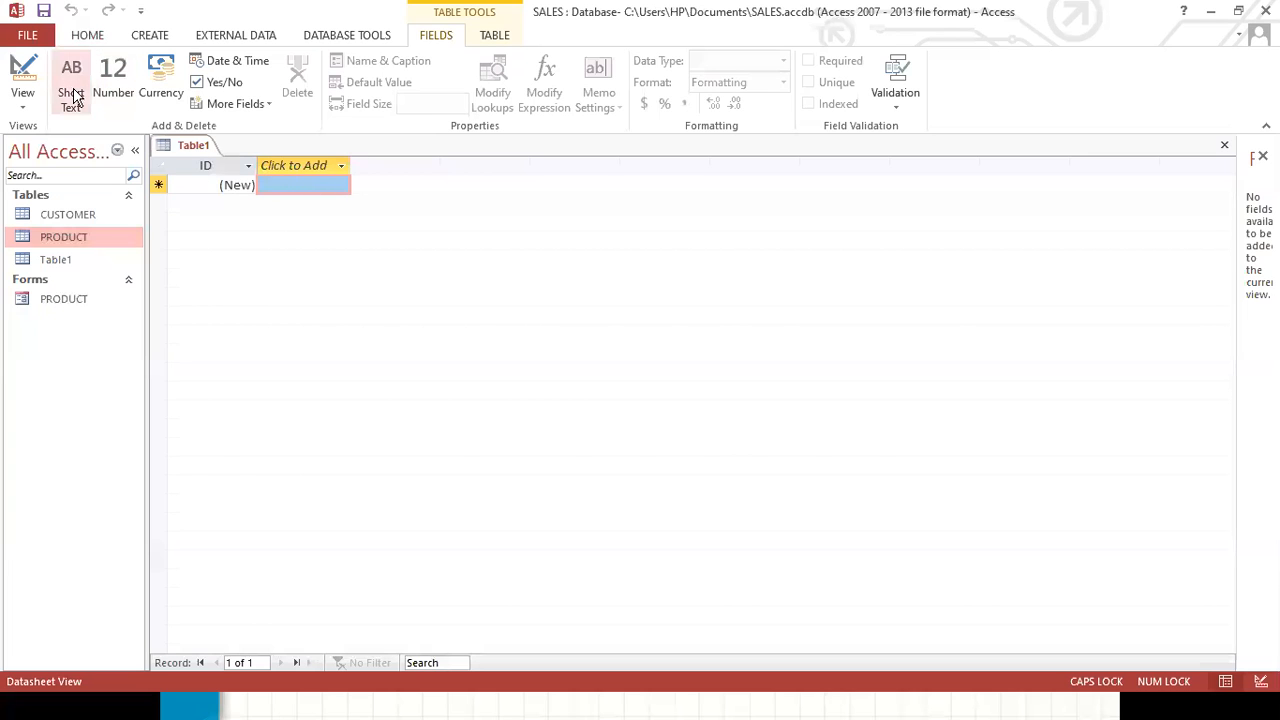
left_click(22, 106)
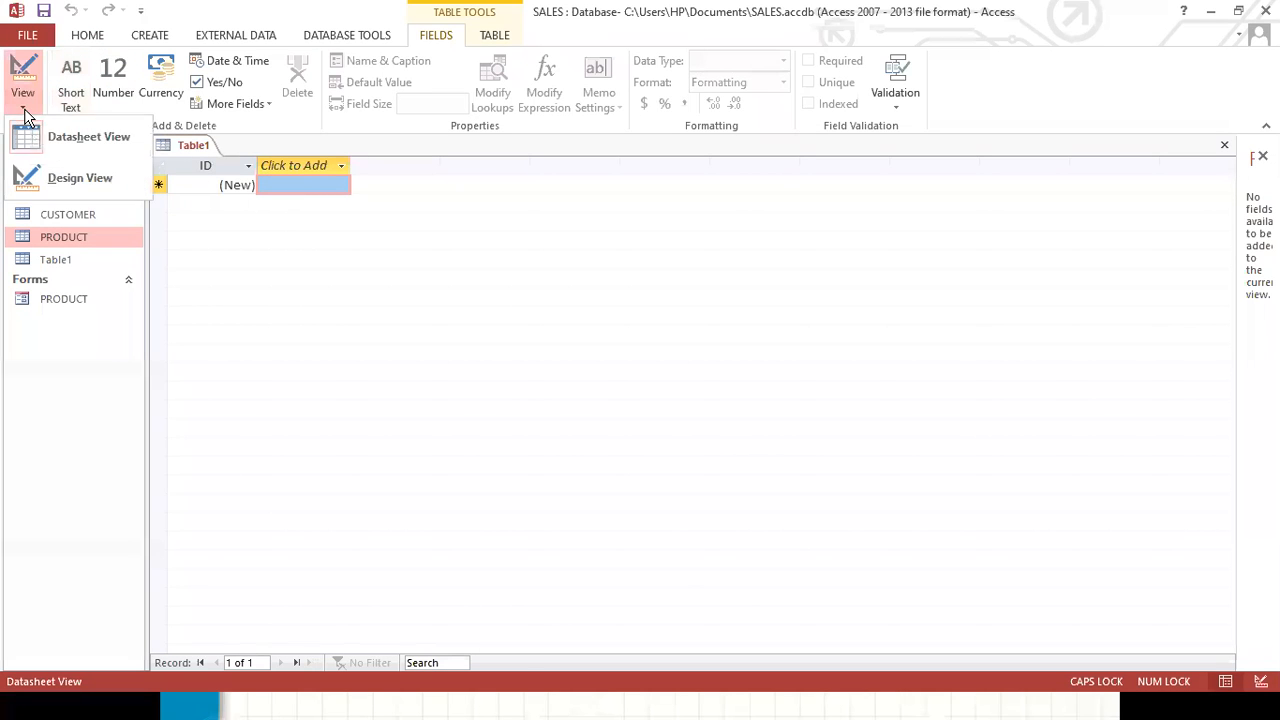
left_click(72, 180)
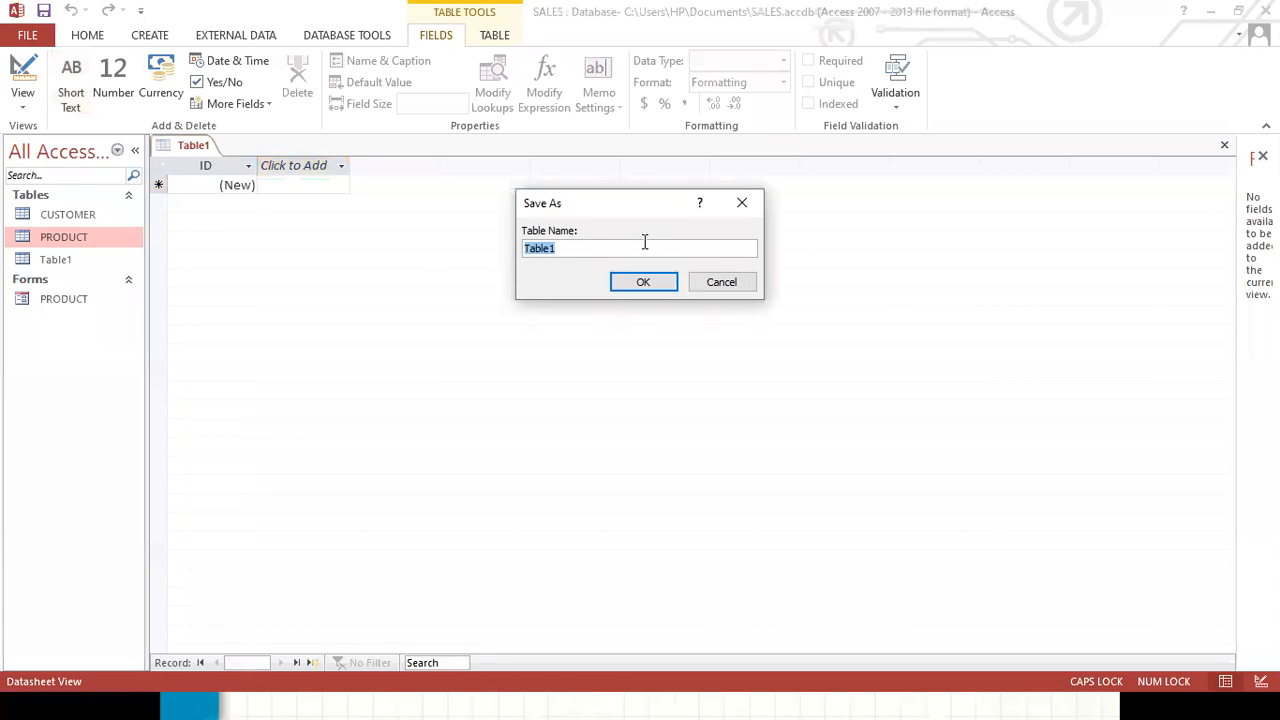
type("PR")
type("ODUCT2")
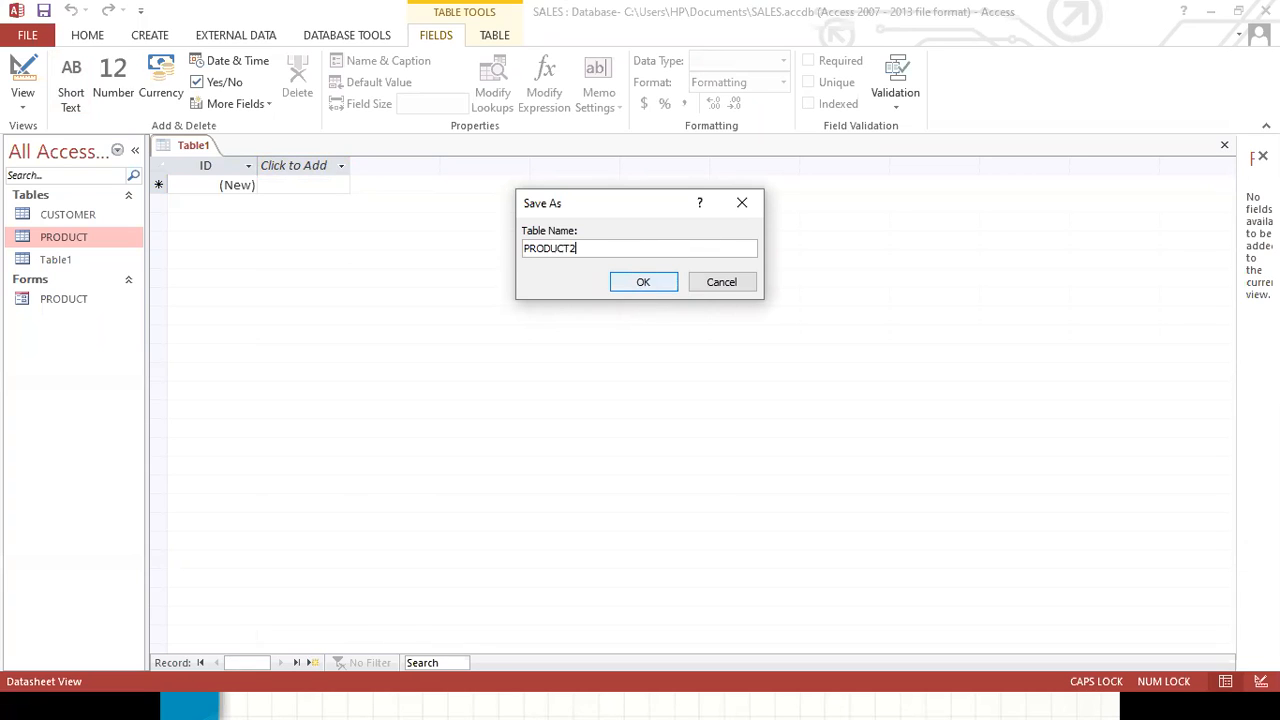
left_click(643, 284)
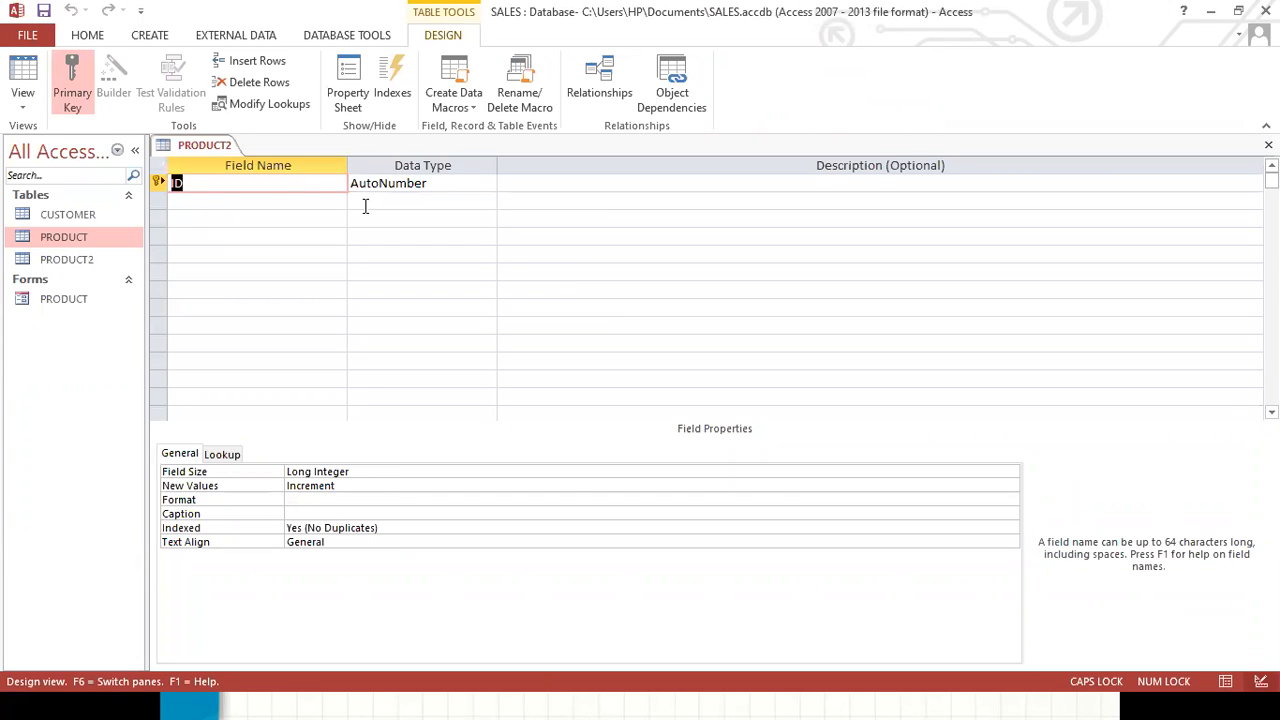
Rename the ID field to PRODUCT_ID.
left_click(210, 183)
type("RODUCT_")
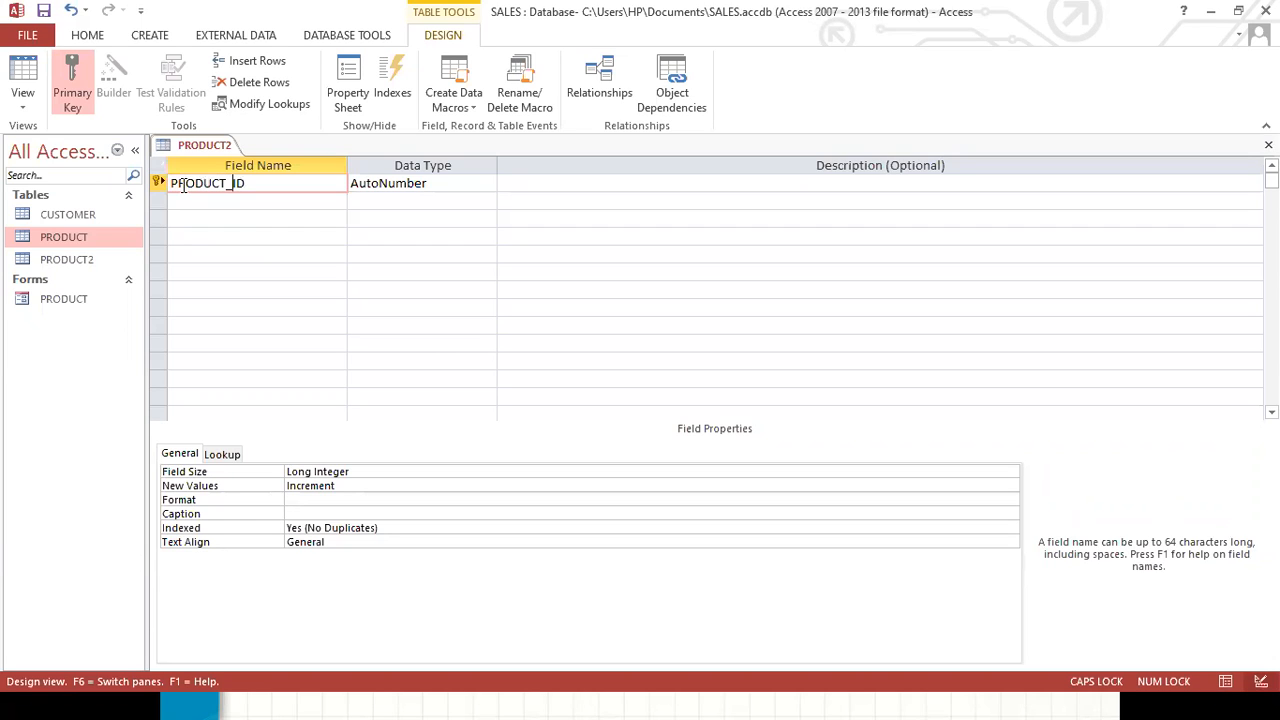
Change the PRODUCT_ID field's data type to Short Text.
left_click(455, 183)
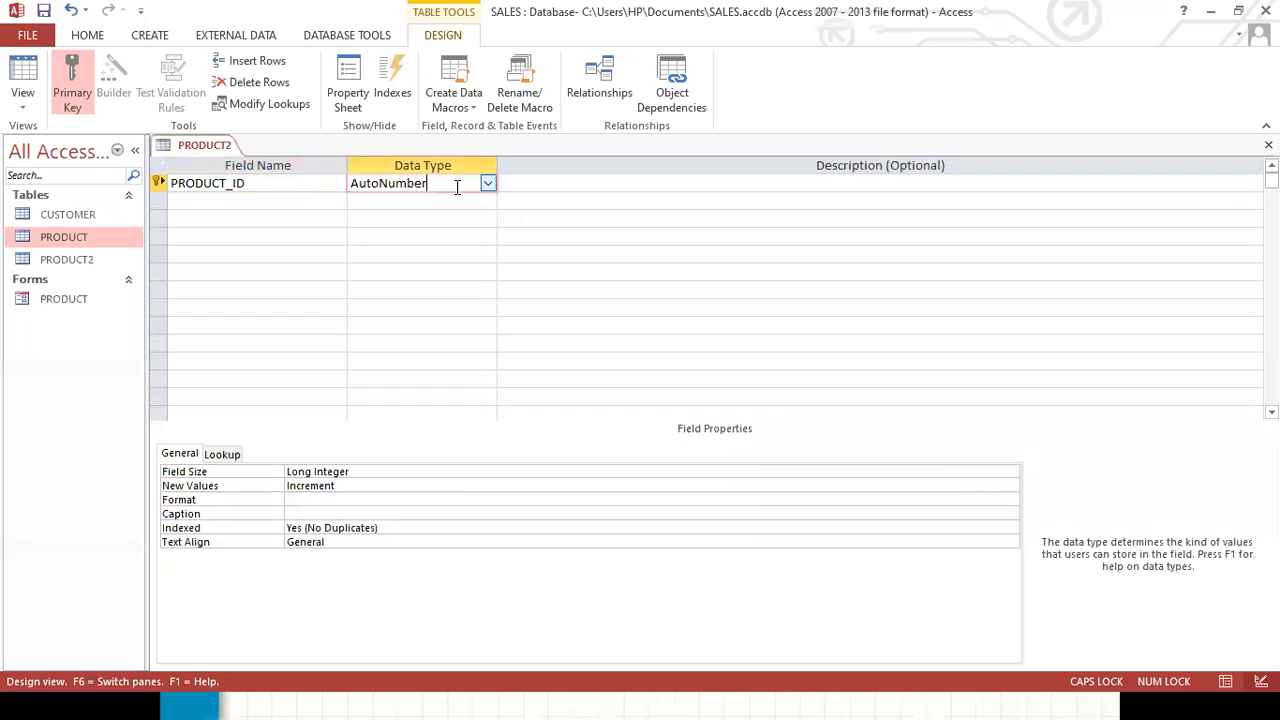
left_click(488, 185)
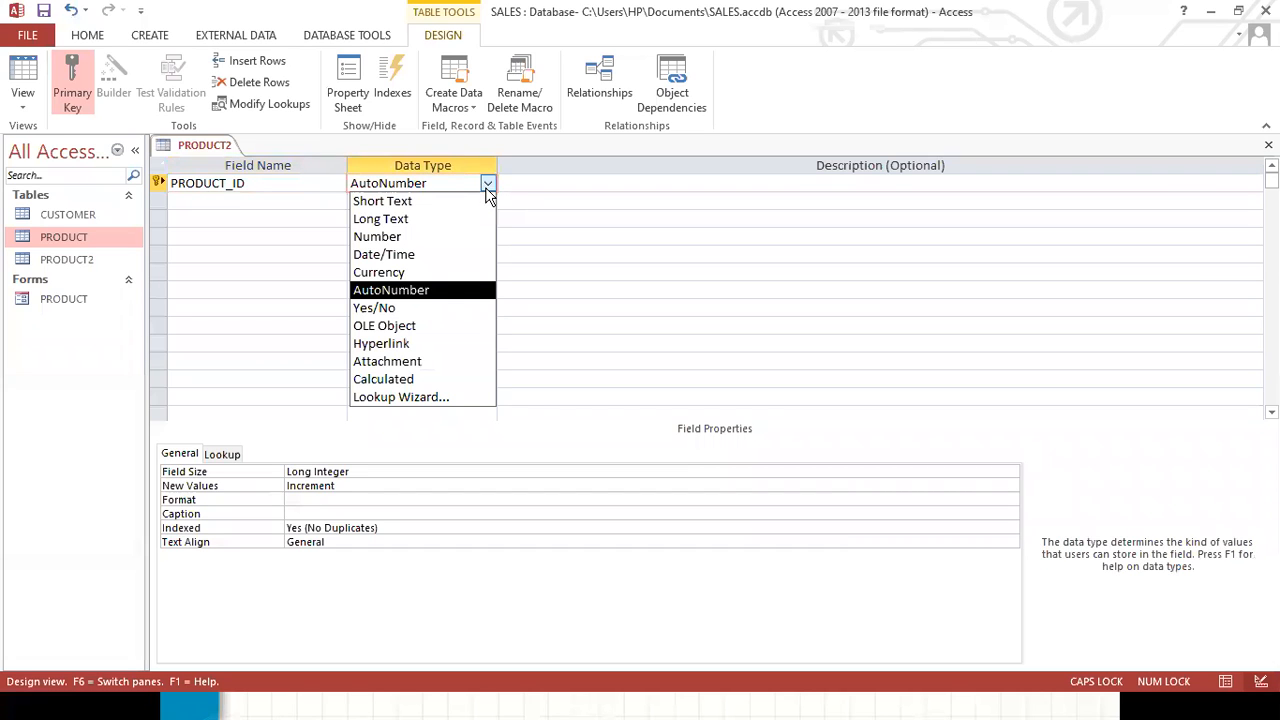
left_click(420, 201)
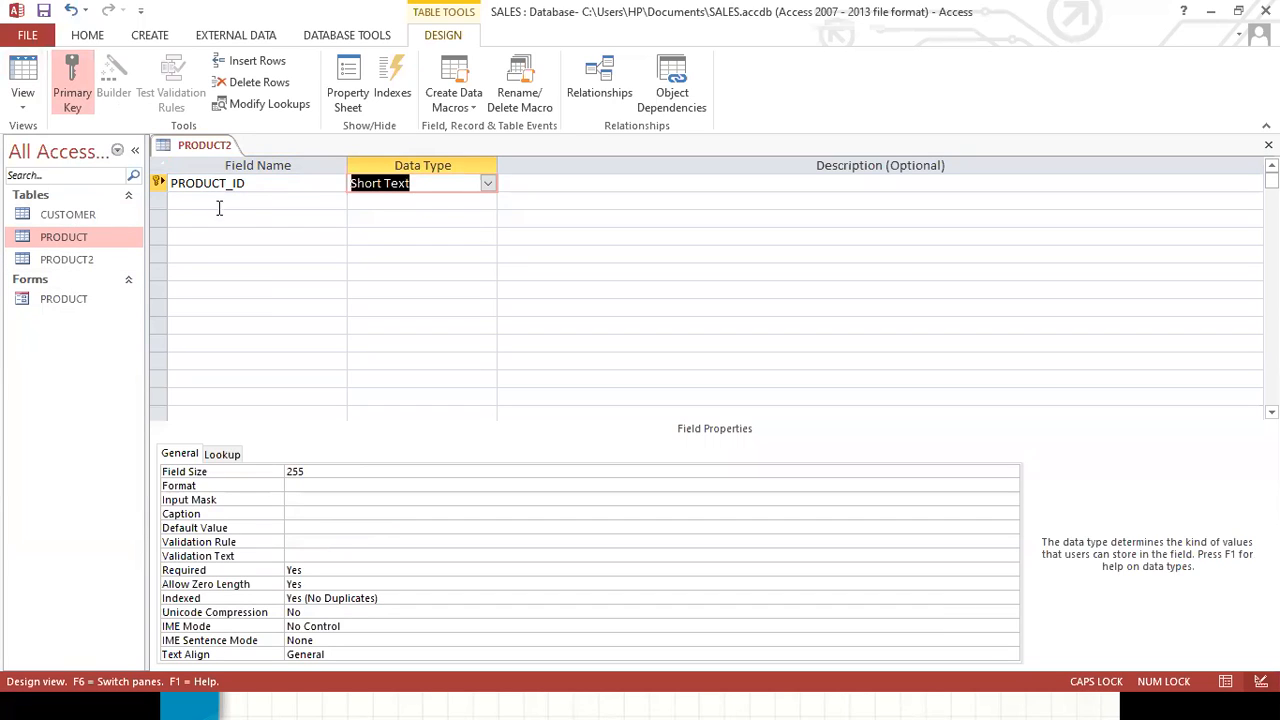
left_click(455, 184)
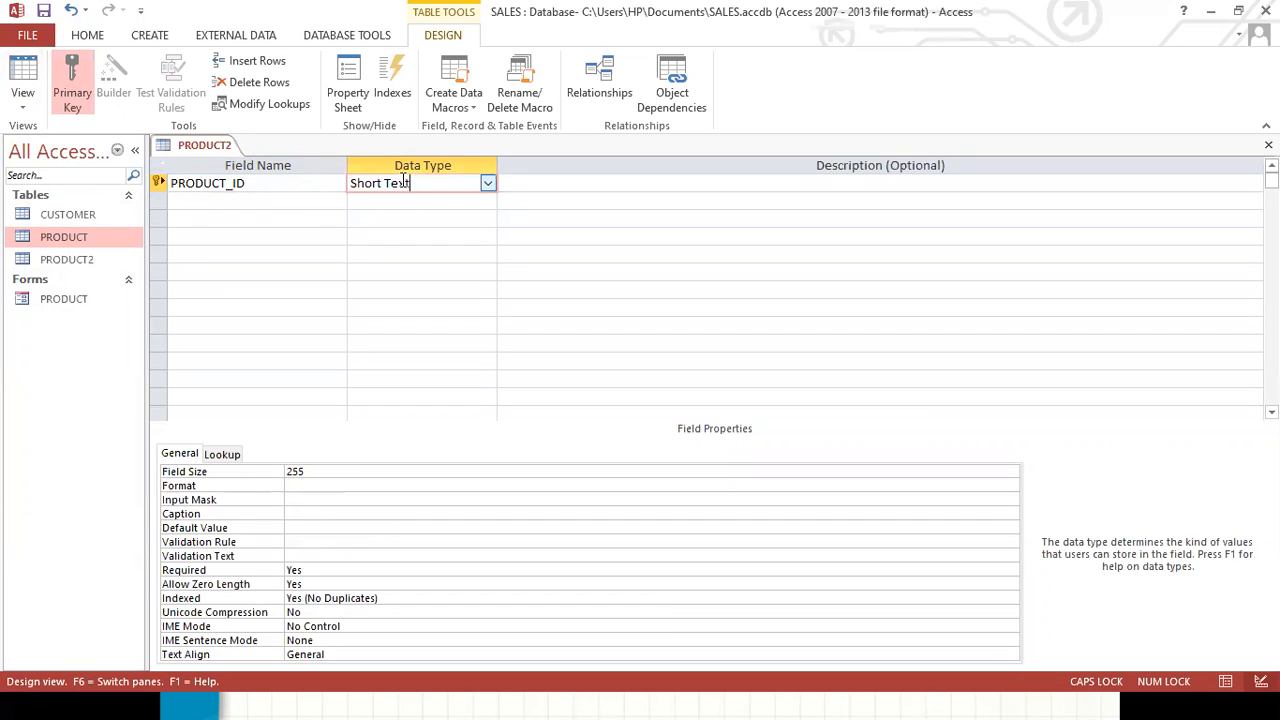
Open the PRODUCT table in Datasheet View, declining to save the PRODUCT2 table first.
double_click(63, 258)
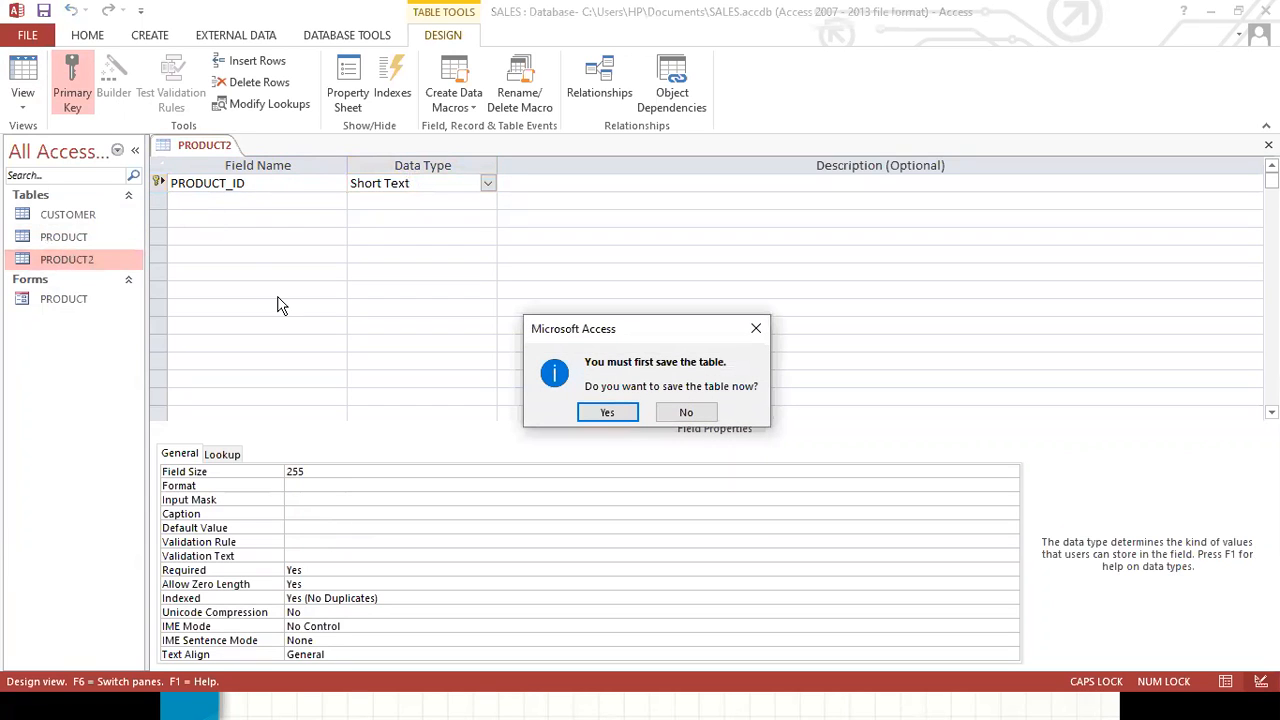
left_click(679, 410)
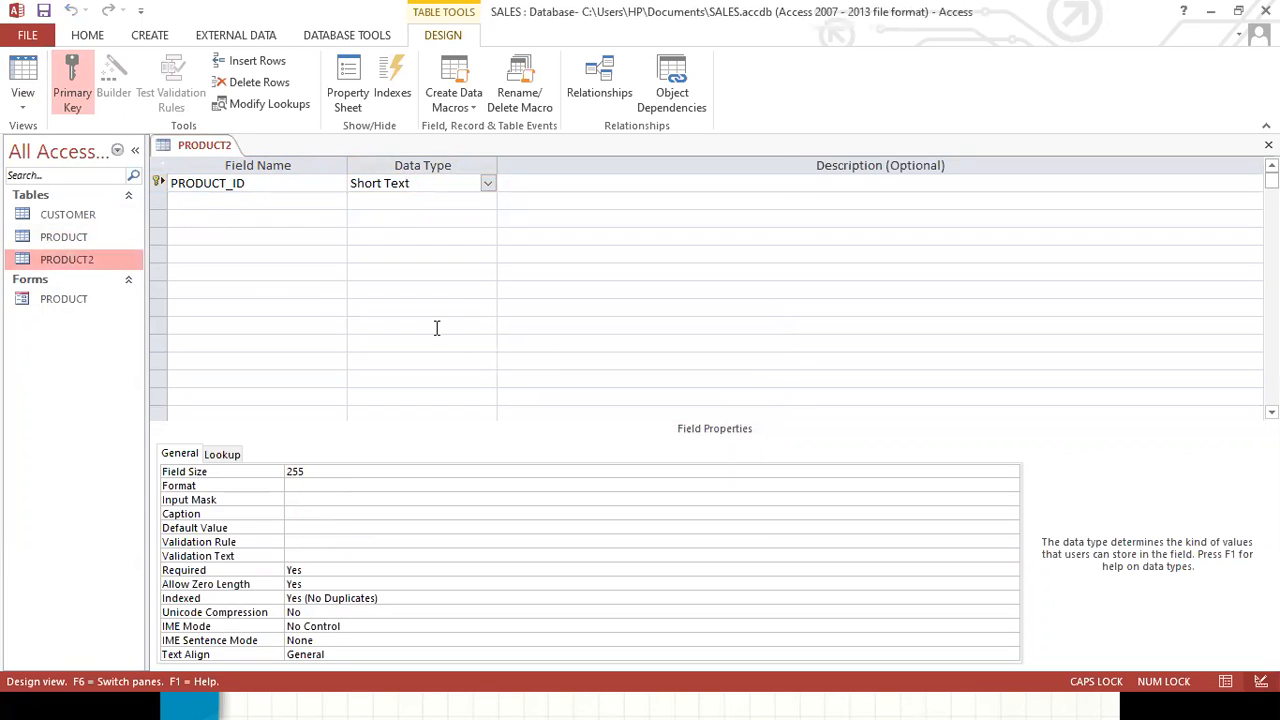
double_click(66, 237)
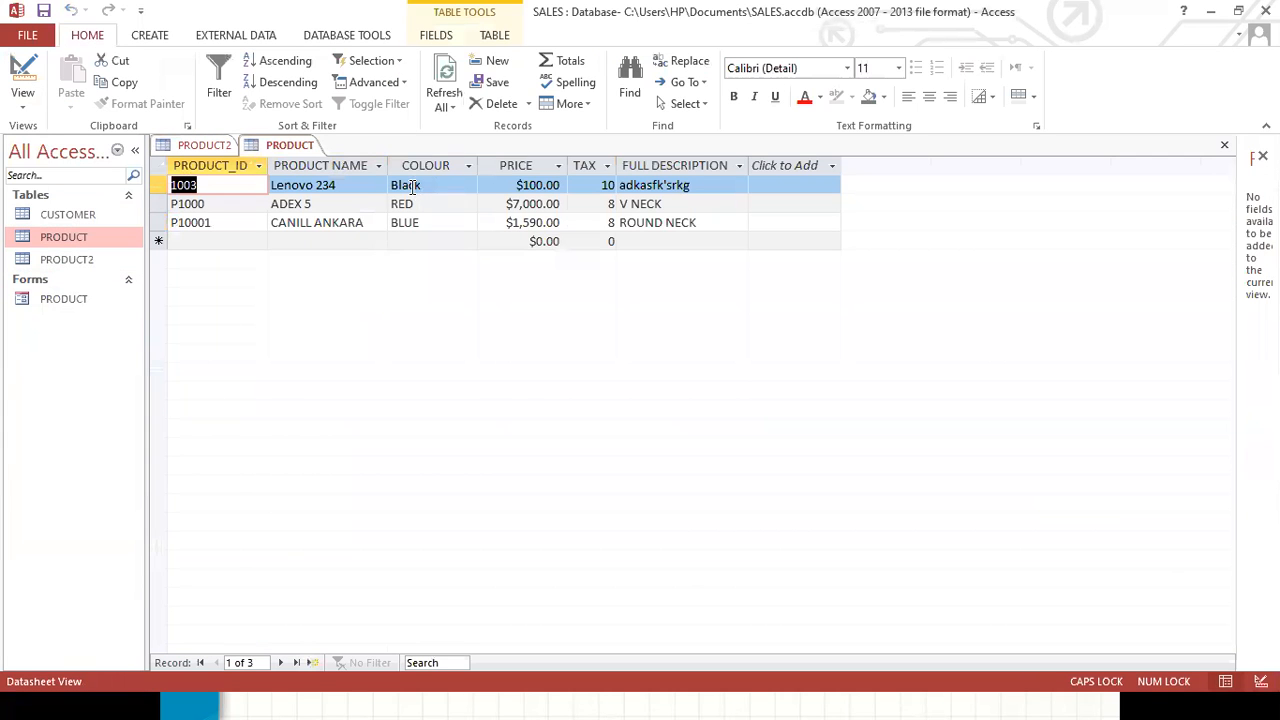
Switch the PRODUCT table to Design View.
left_click(415, 185)
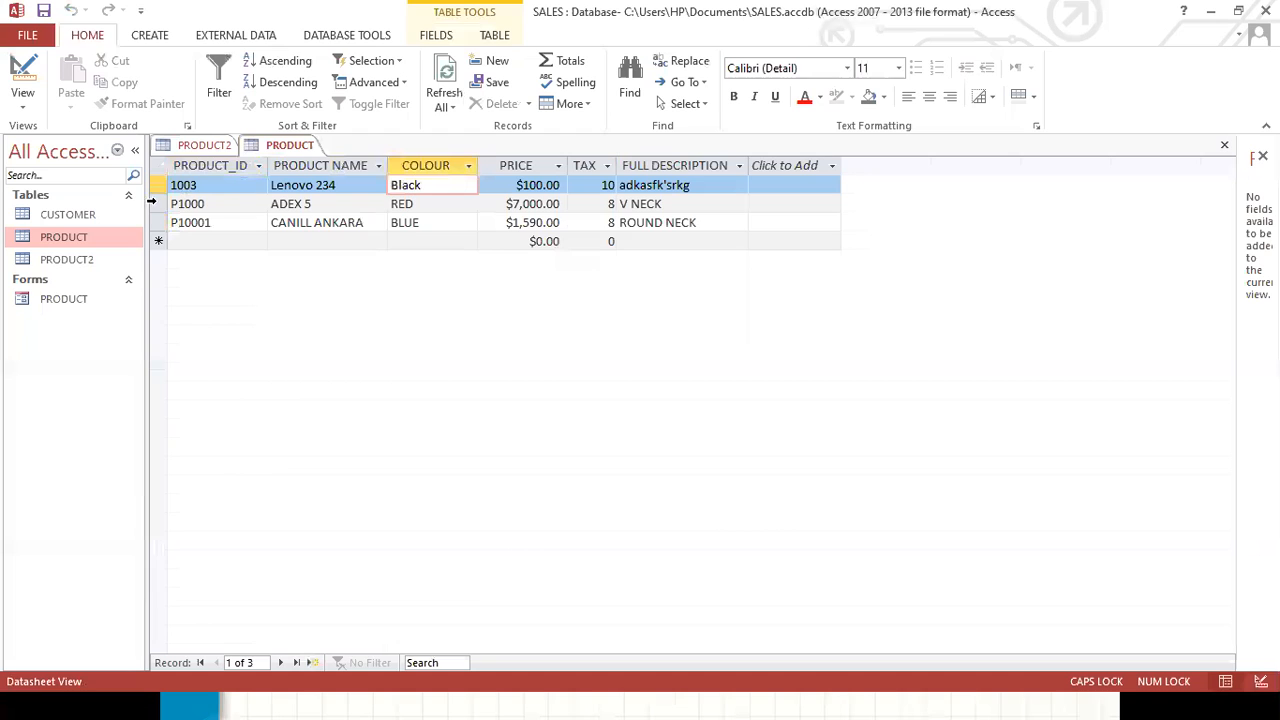
left_click(26, 106)
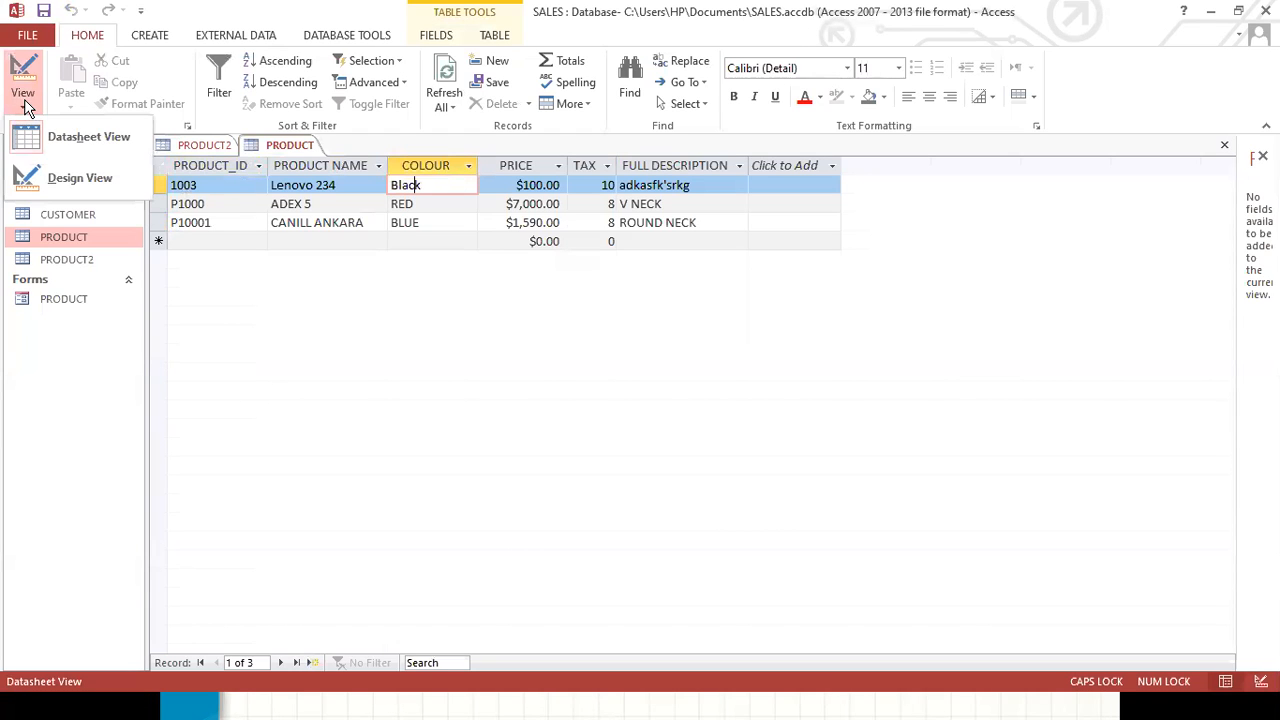
left_click(76, 178)
left_click(290, 183)
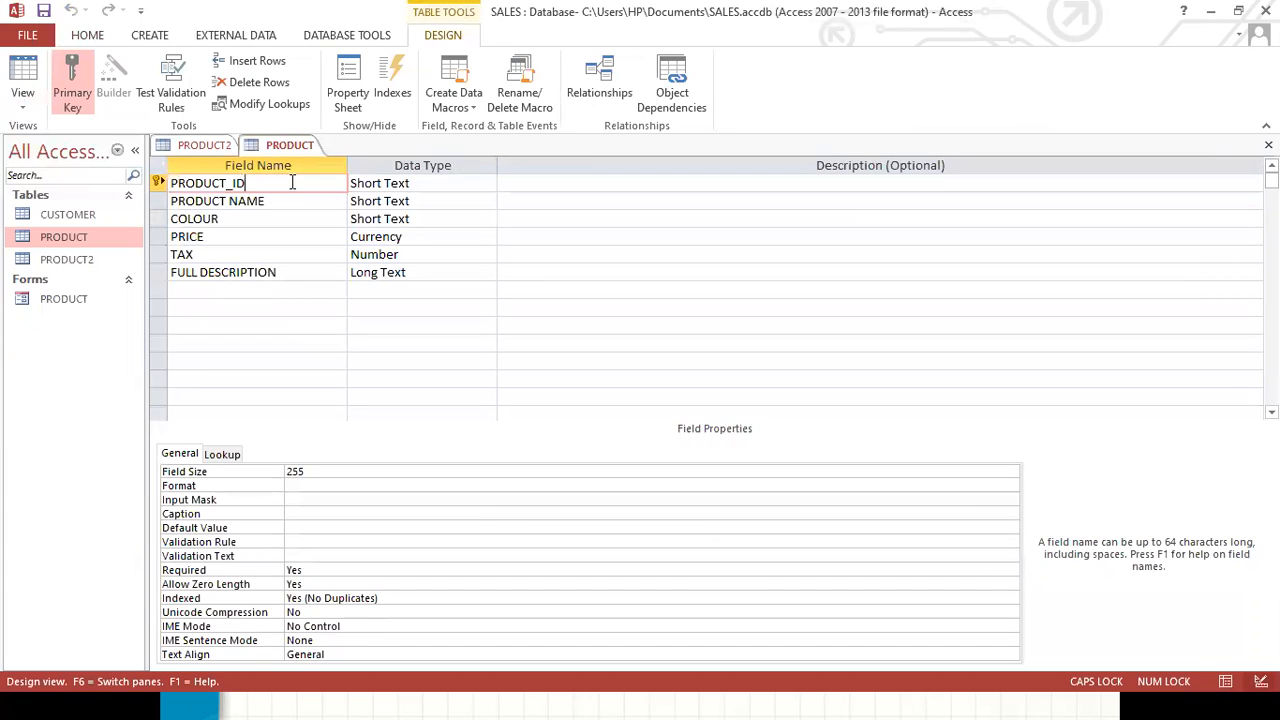
Examine the data type and field properties of each field in the PRODUCT table.
left_click(438, 183)
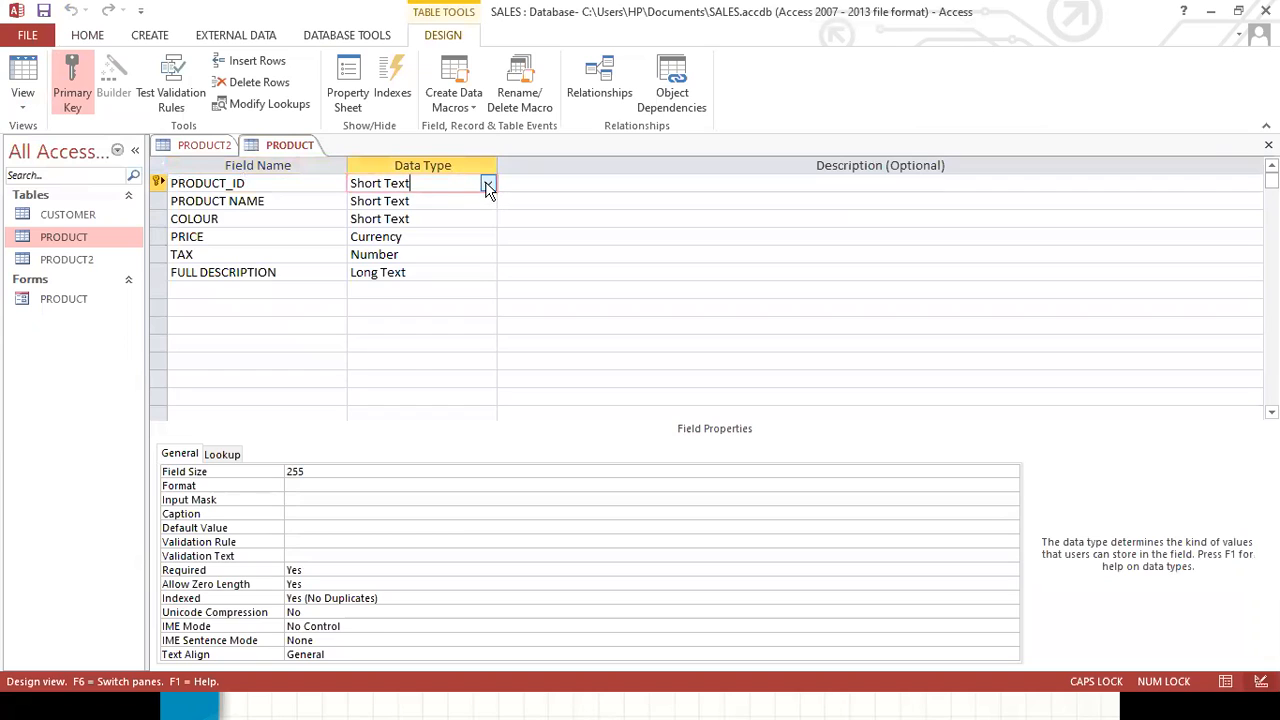
left_click(487, 185)
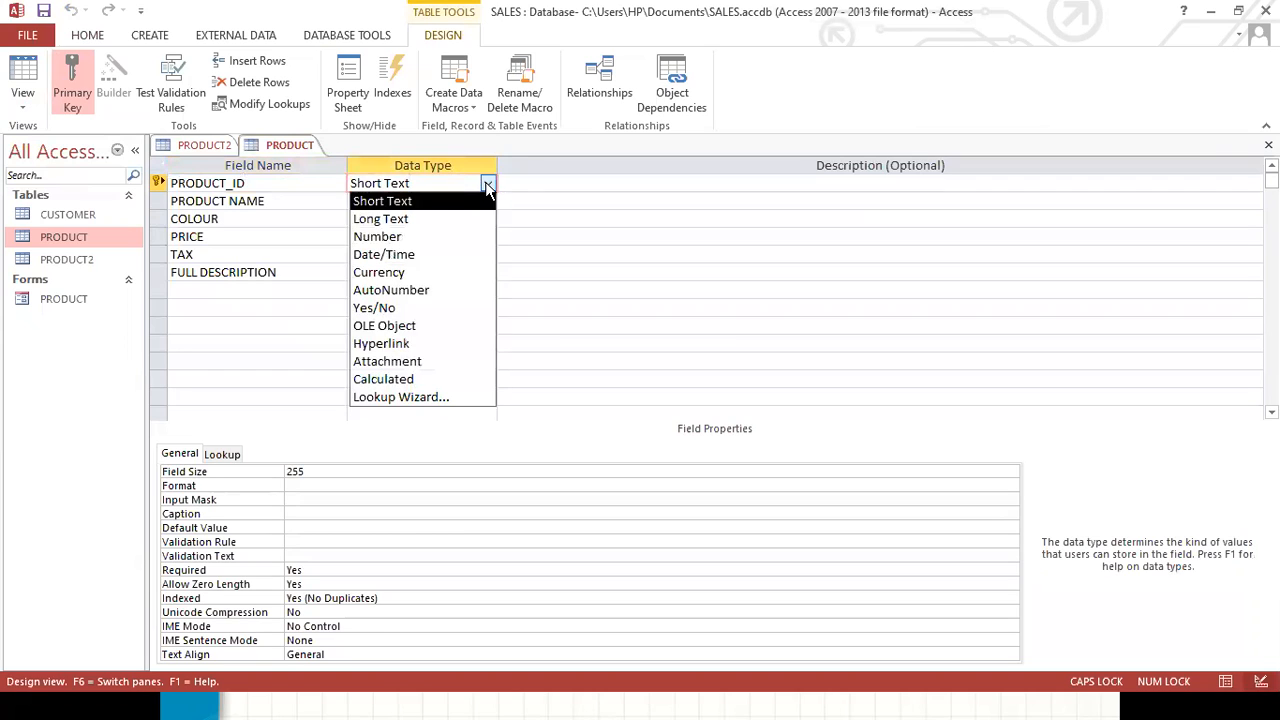
left_click(403, 201)
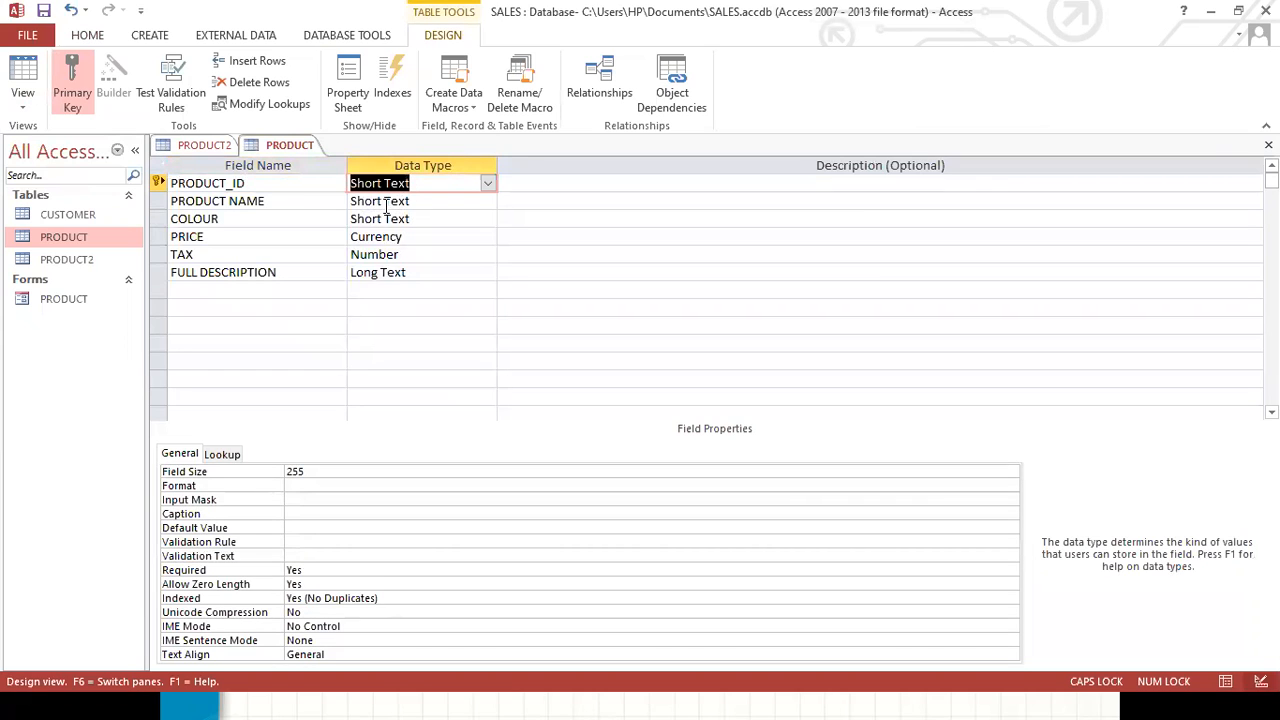
left_click(424, 201)
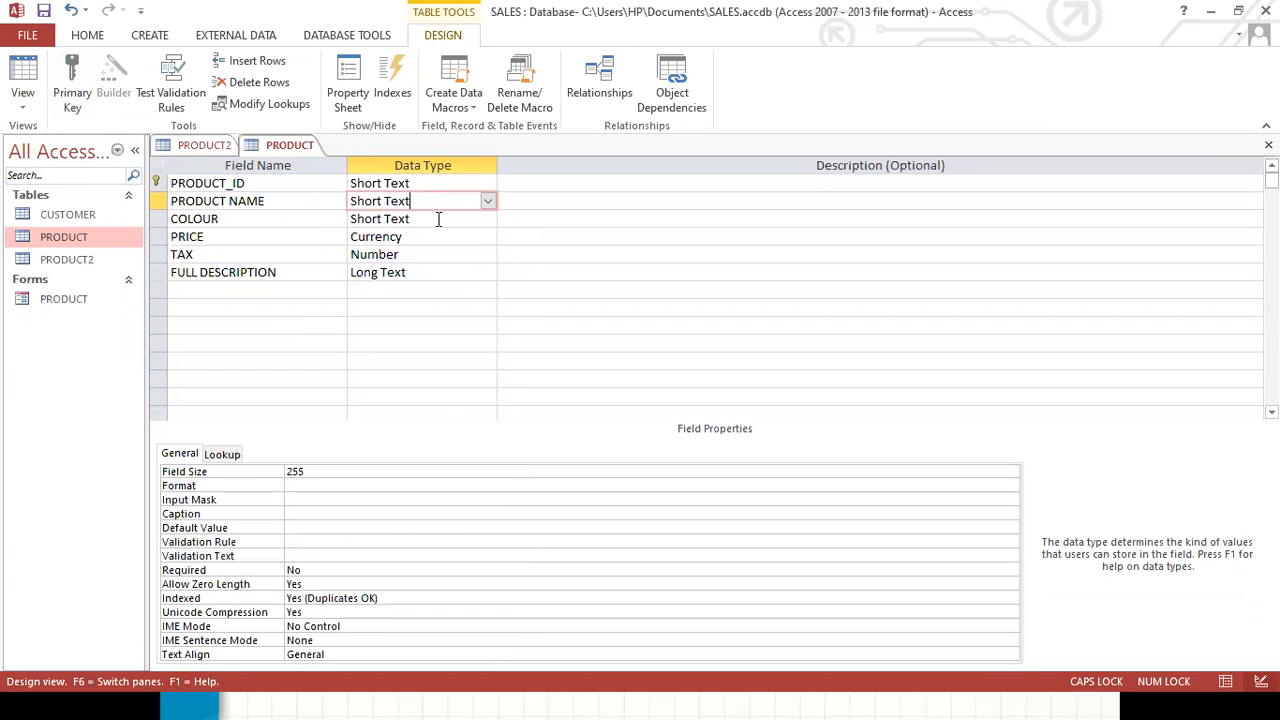
left_click(438, 219)
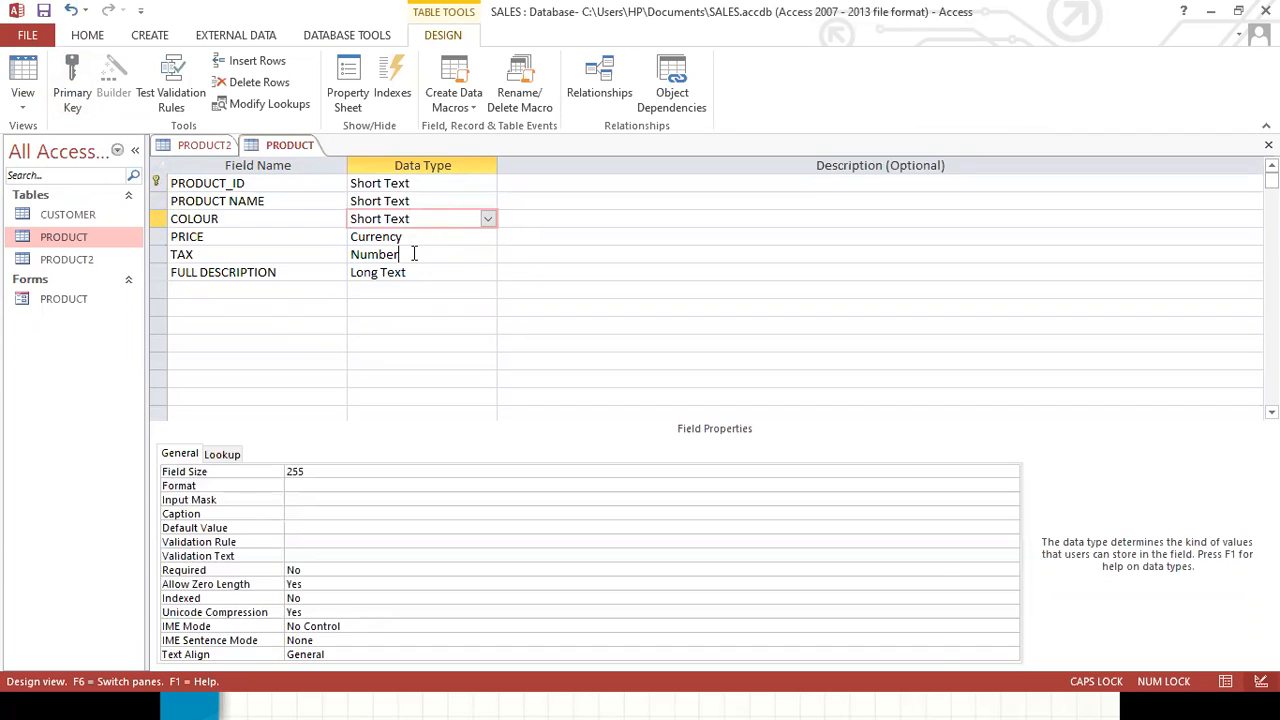
left_click(413, 254)
left_click(413, 237)
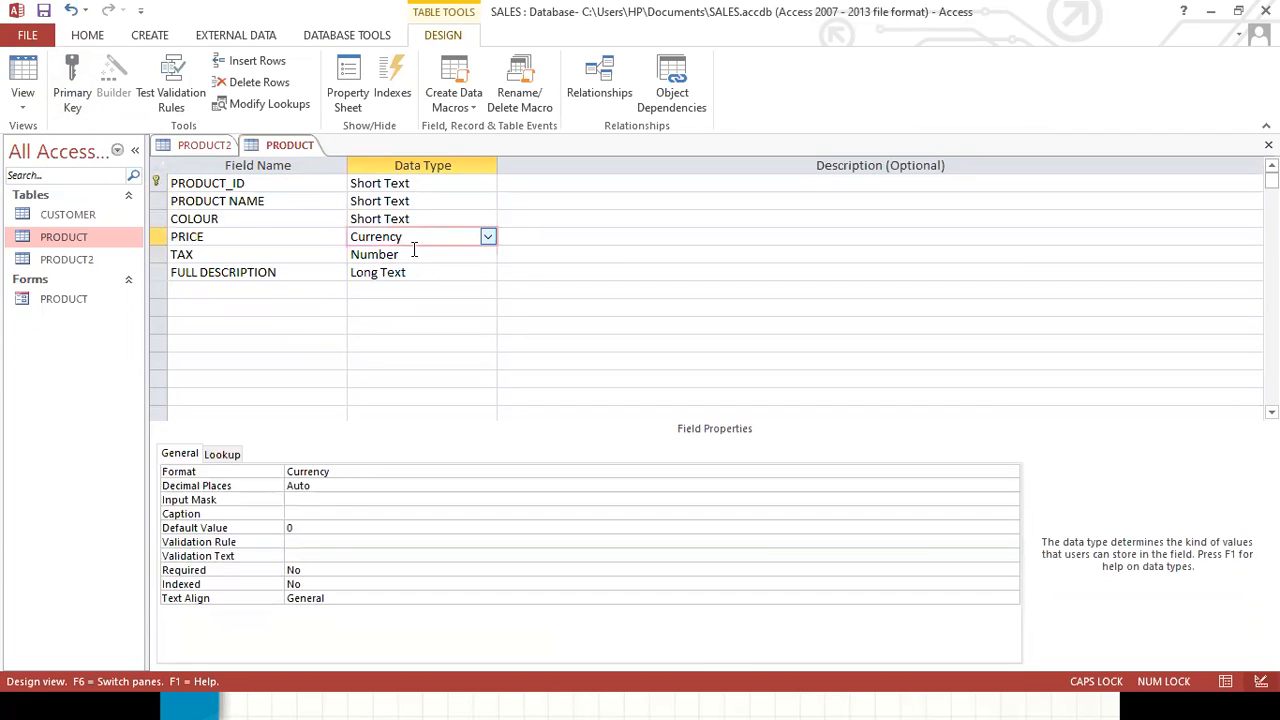
left_click(416, 254)
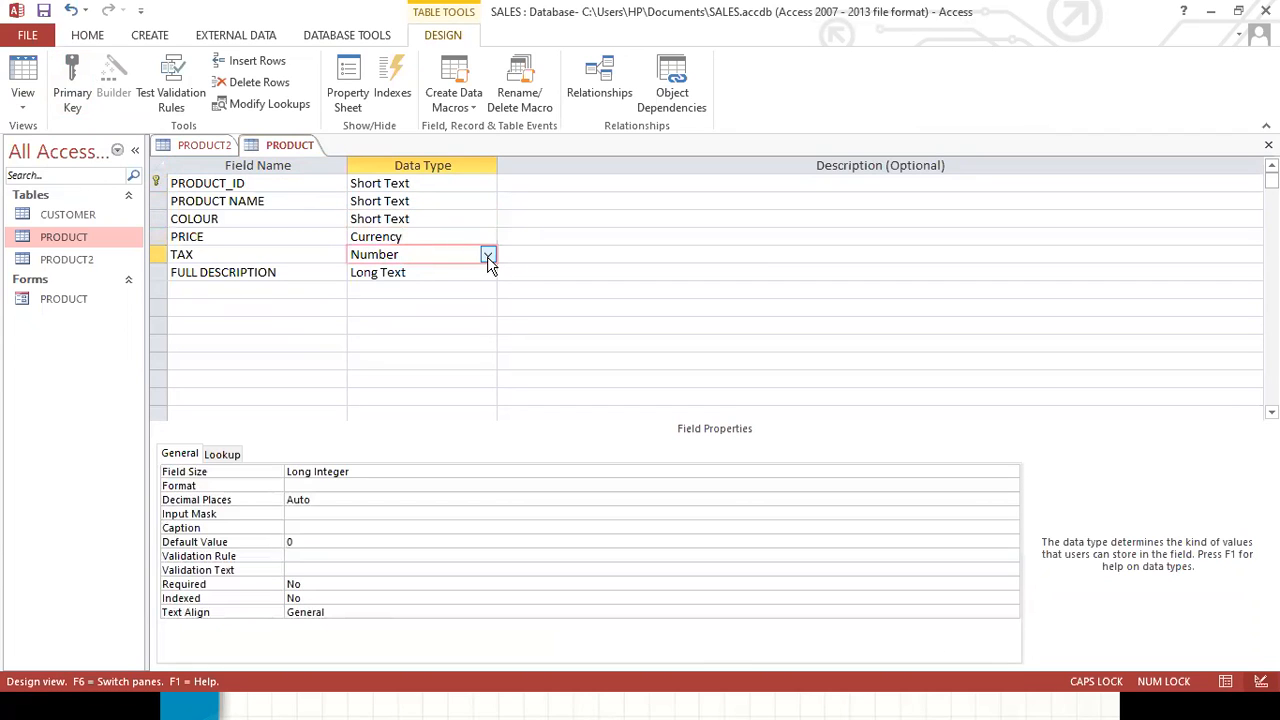
left_click(413, 273)
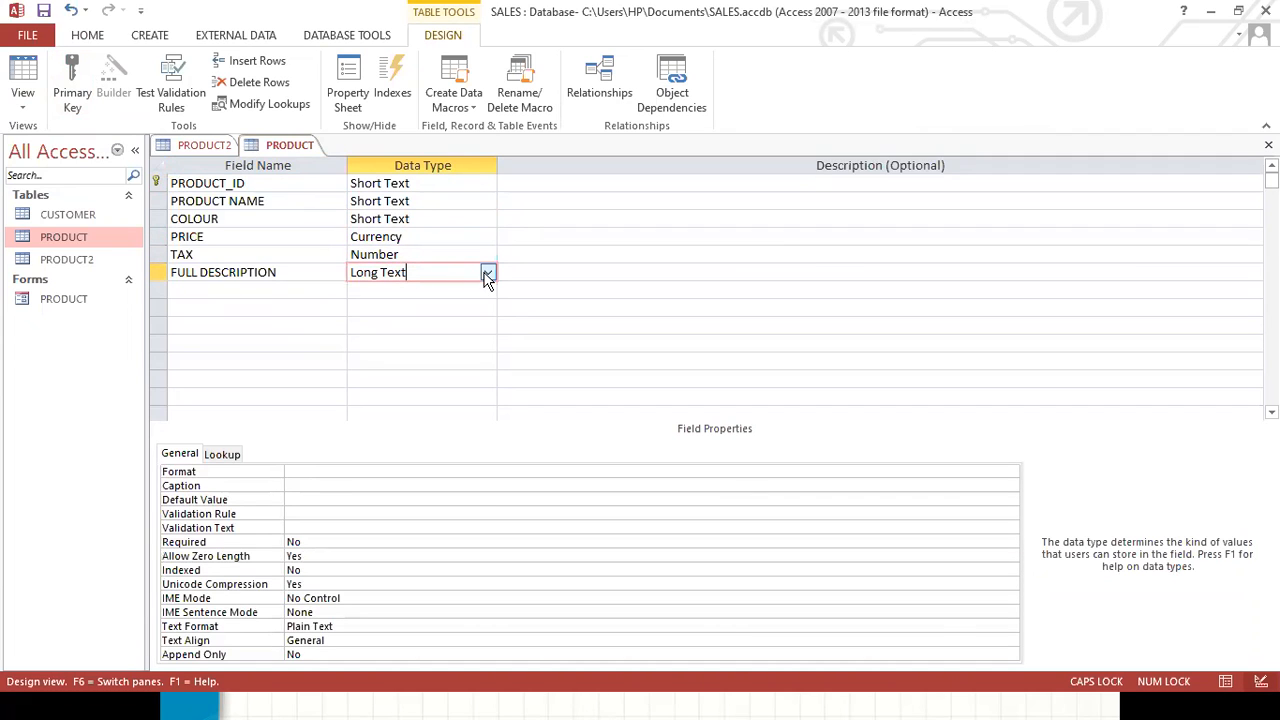
left_click(414, 183)
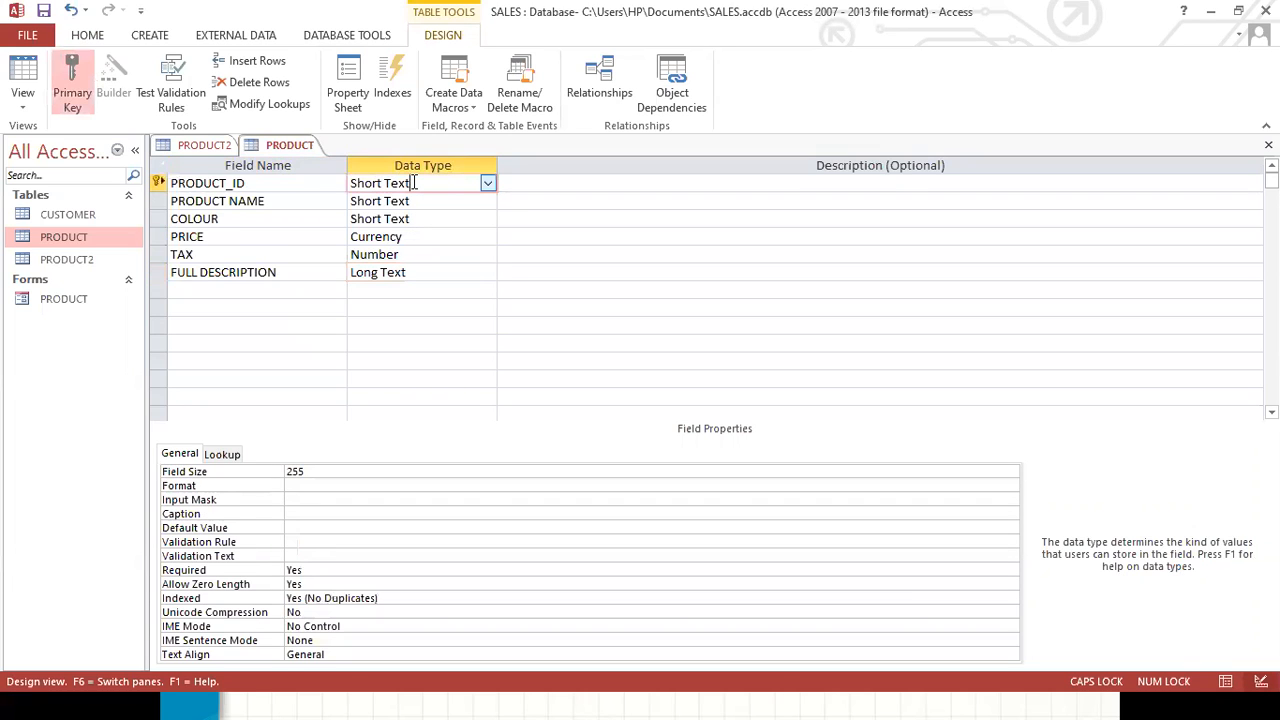
left_click(409, 272)
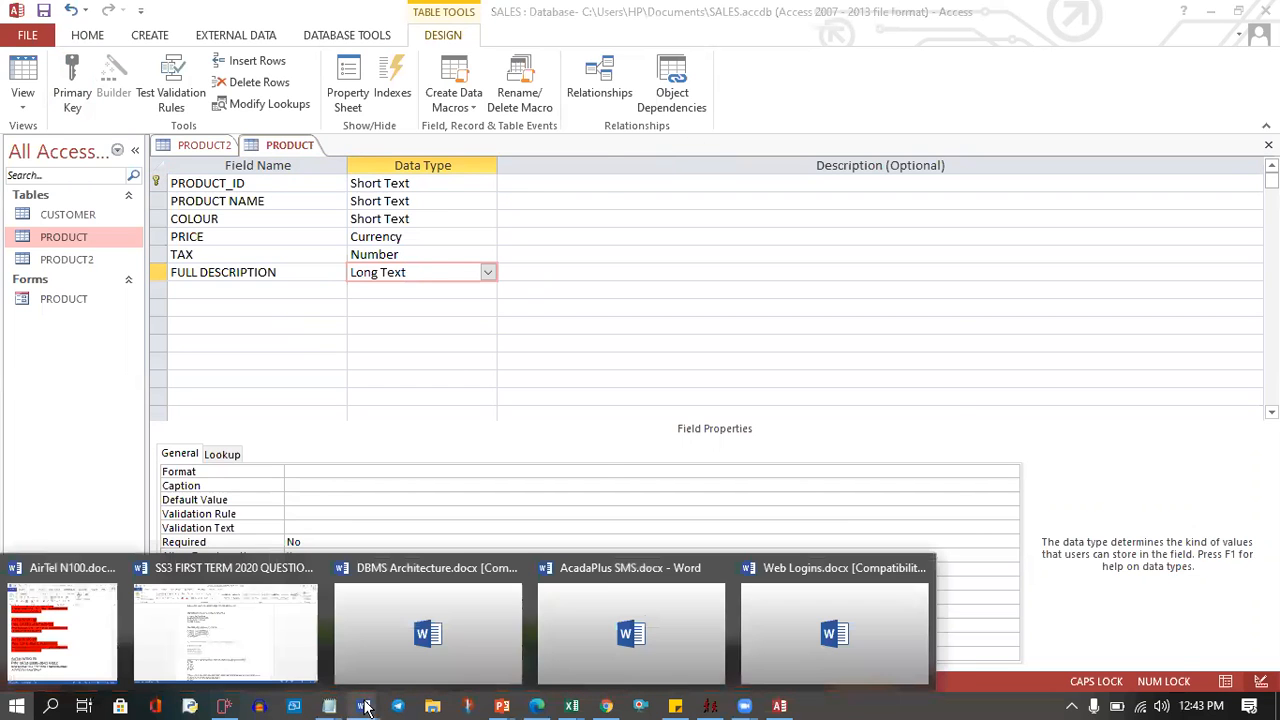
Switch to the SS3A.xlsx workbook in Excel.
key("super")
mouse_move(572, 707)
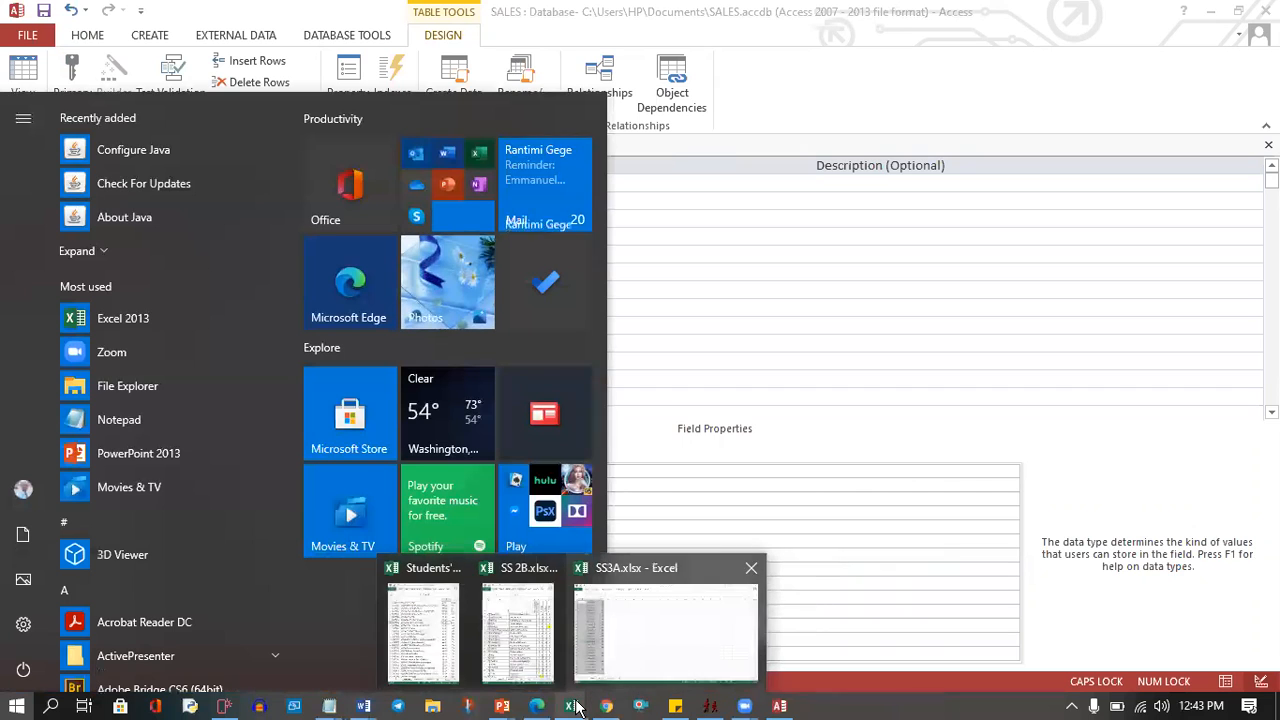
left_click(640, 638)
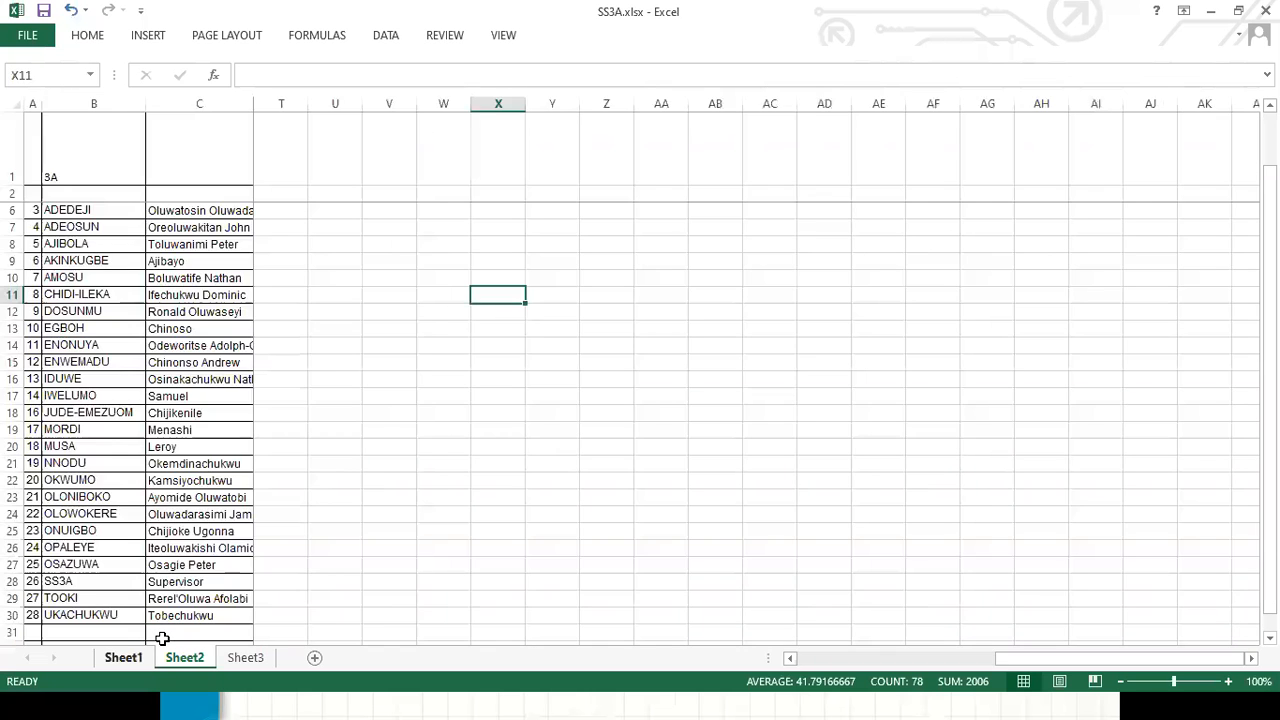
Scroll through the SS3A attendance sheet in Excel, then minimize Excel to return to Access.
left_click(231, 463)
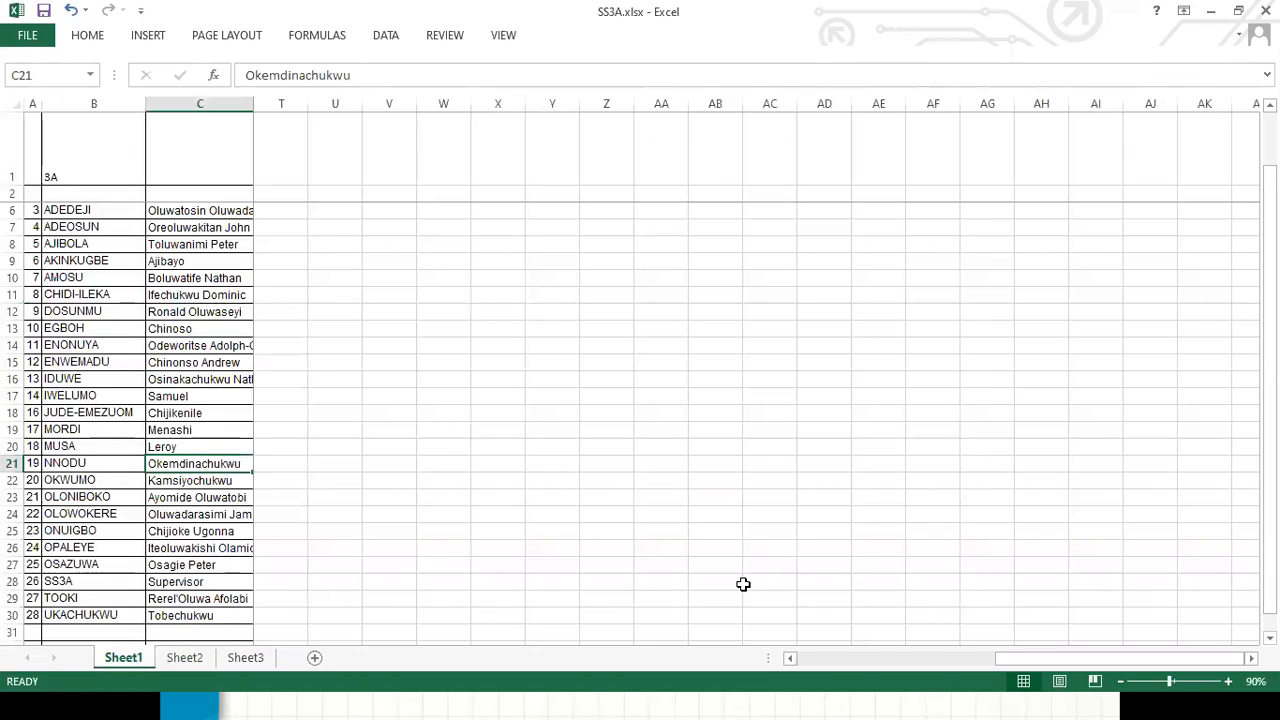
left_click(918, 660)
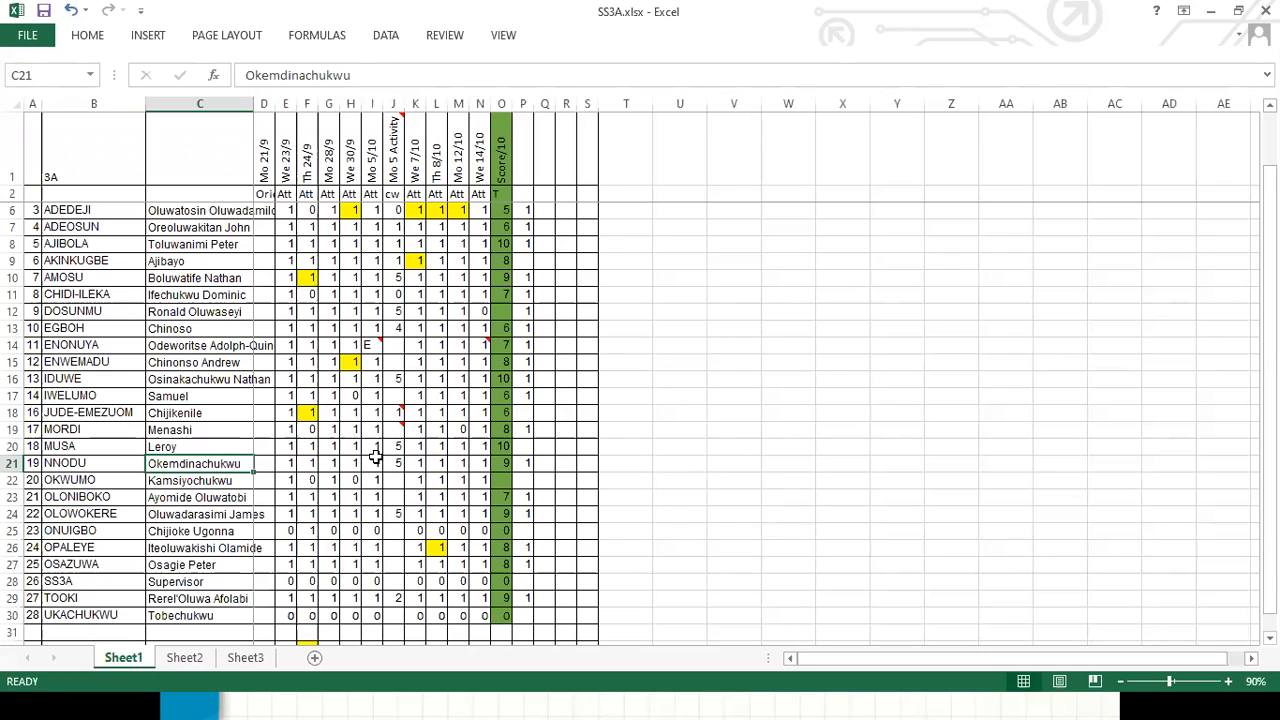
left_click(528, 462)
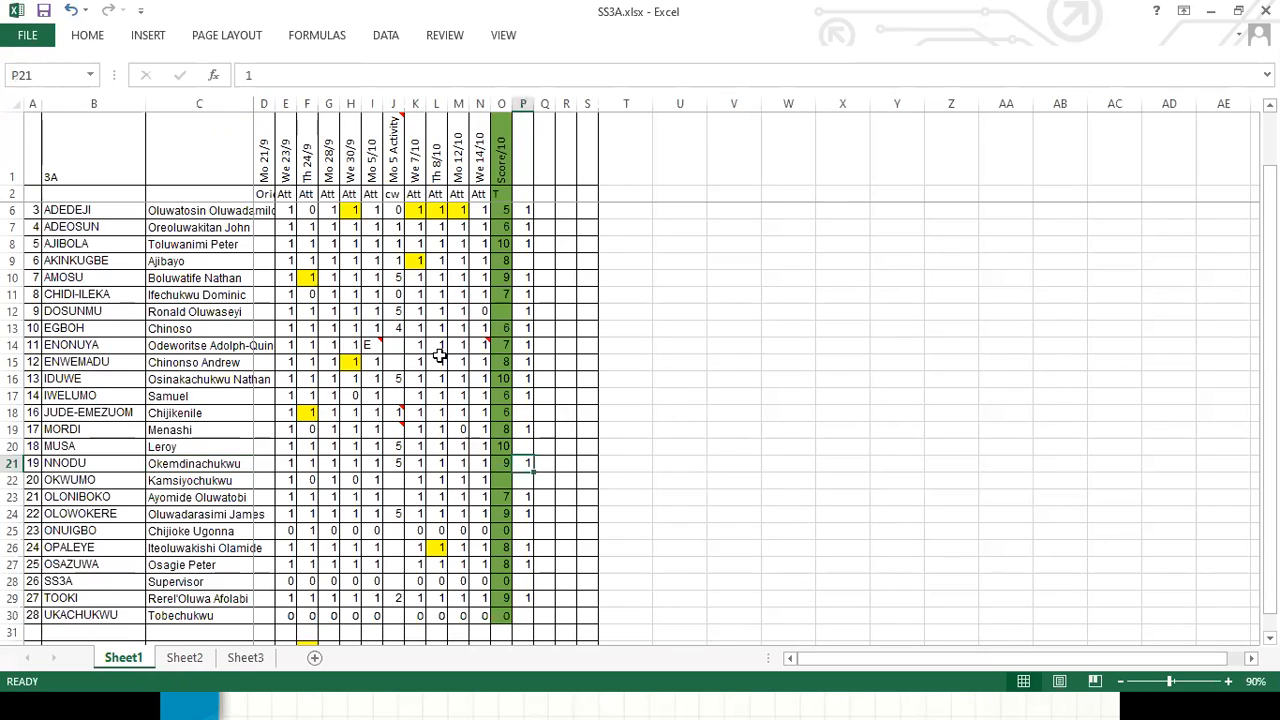
left_click(1220, 12)
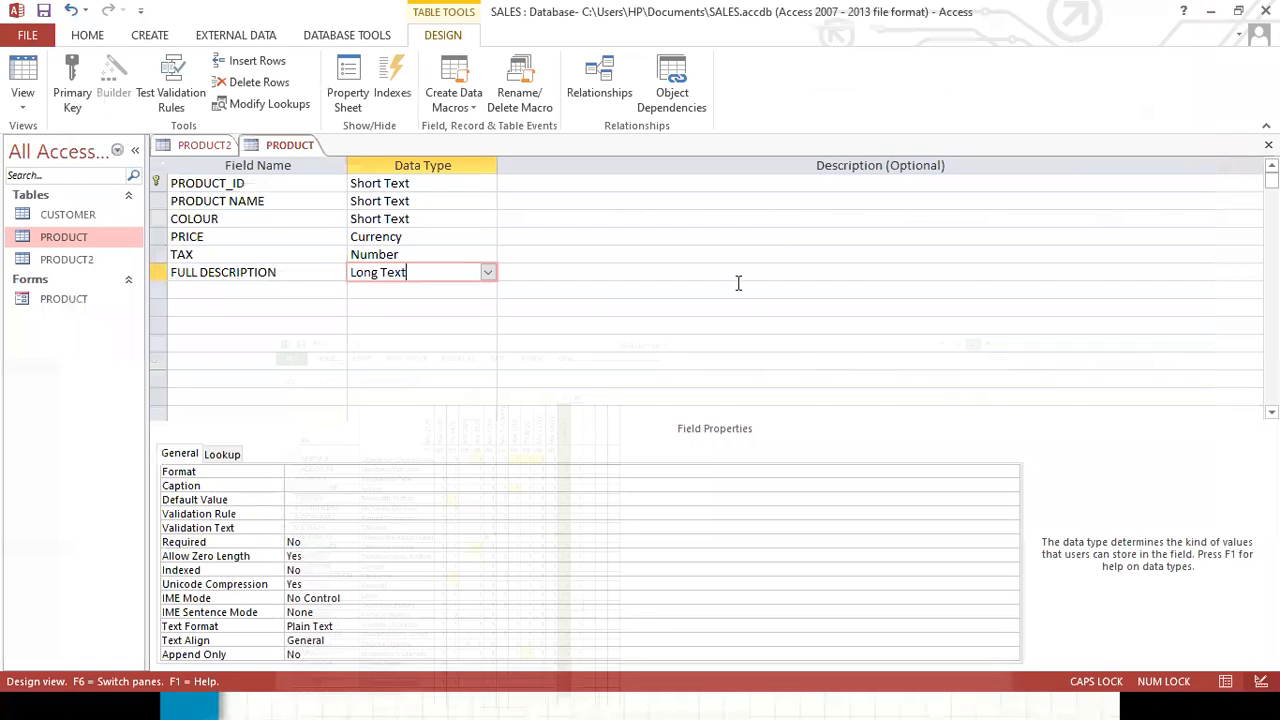
Open the PRODUCT table in Datasheet View from the navigation pane.
left_click(416, 287)
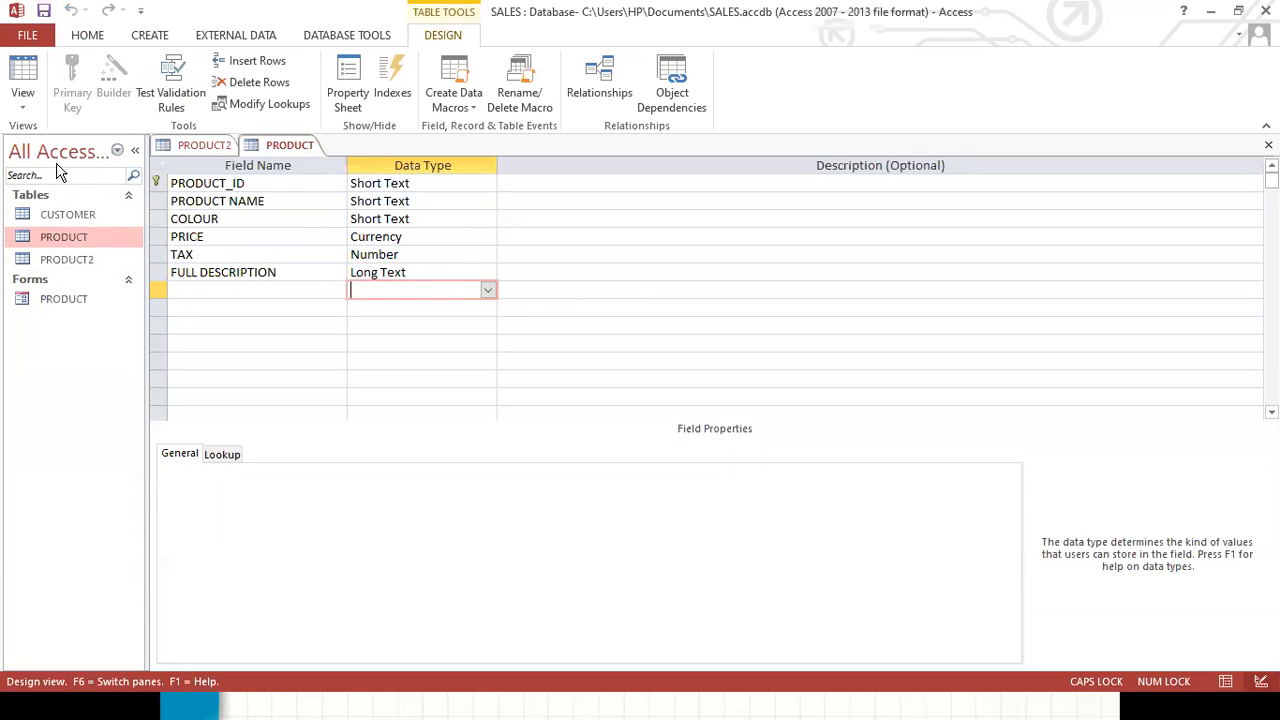
left_click(68, 216)
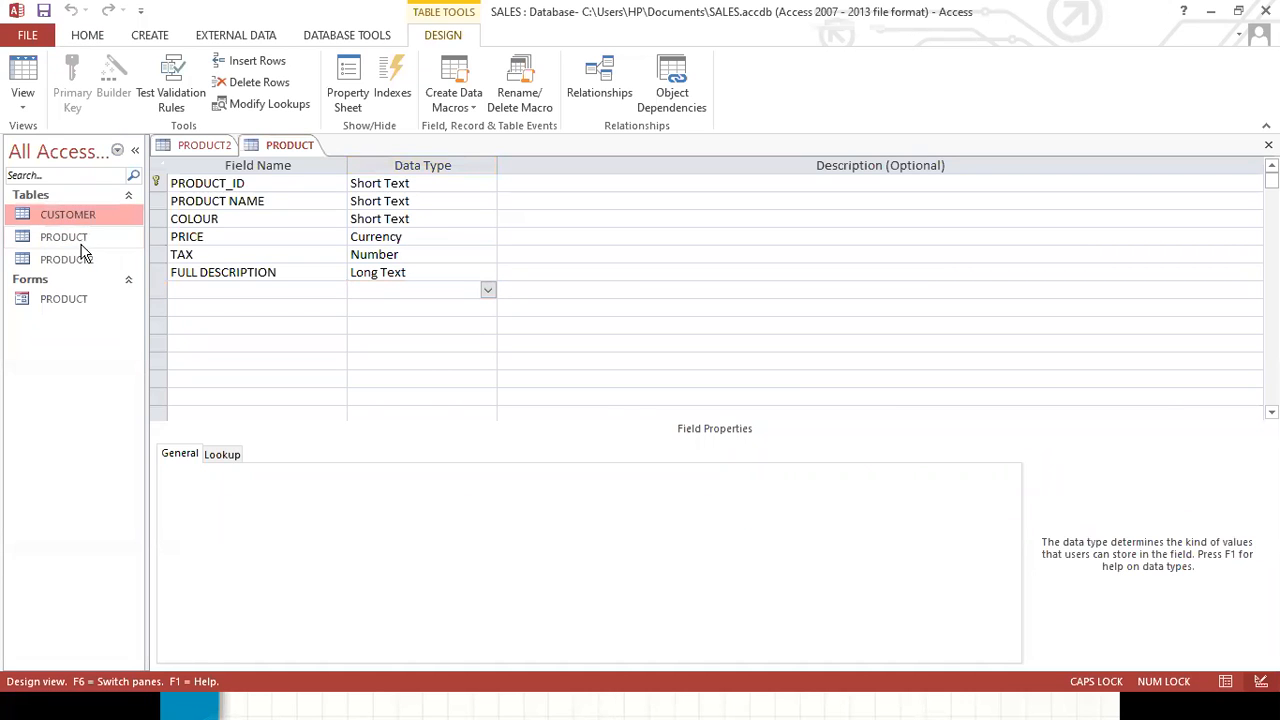
left_click(80, 242)
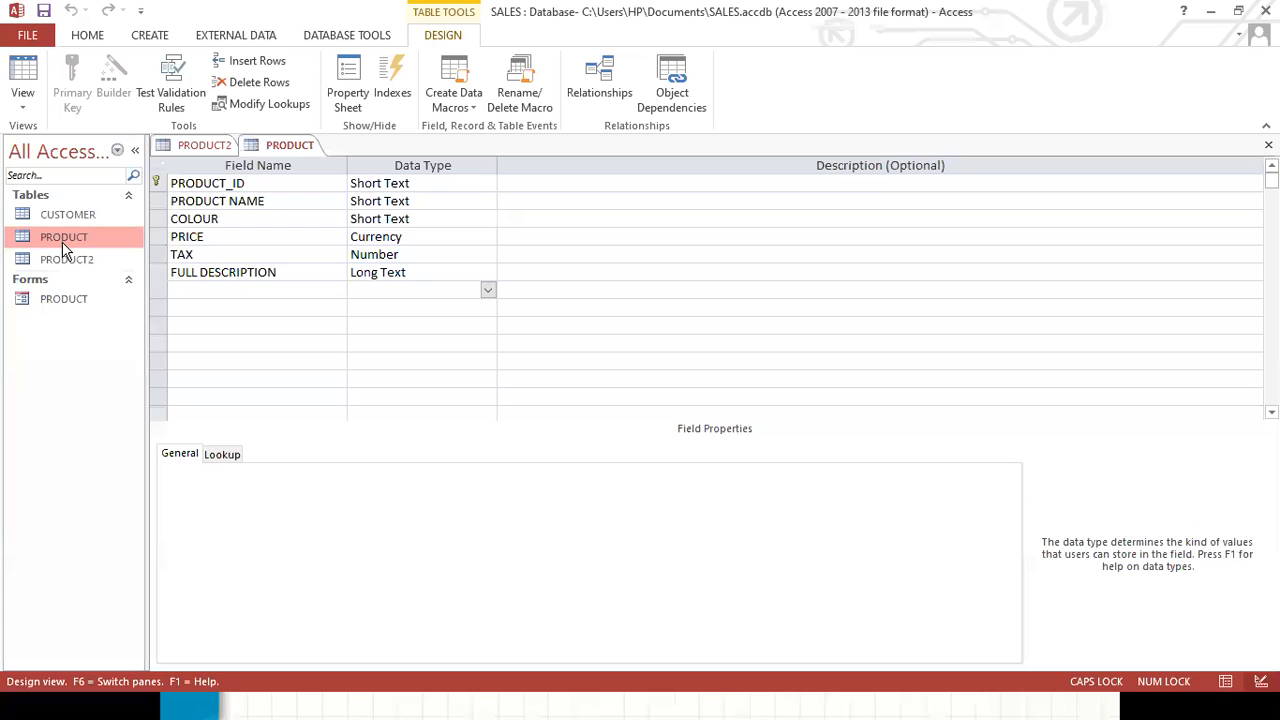
double_click(63, 240)
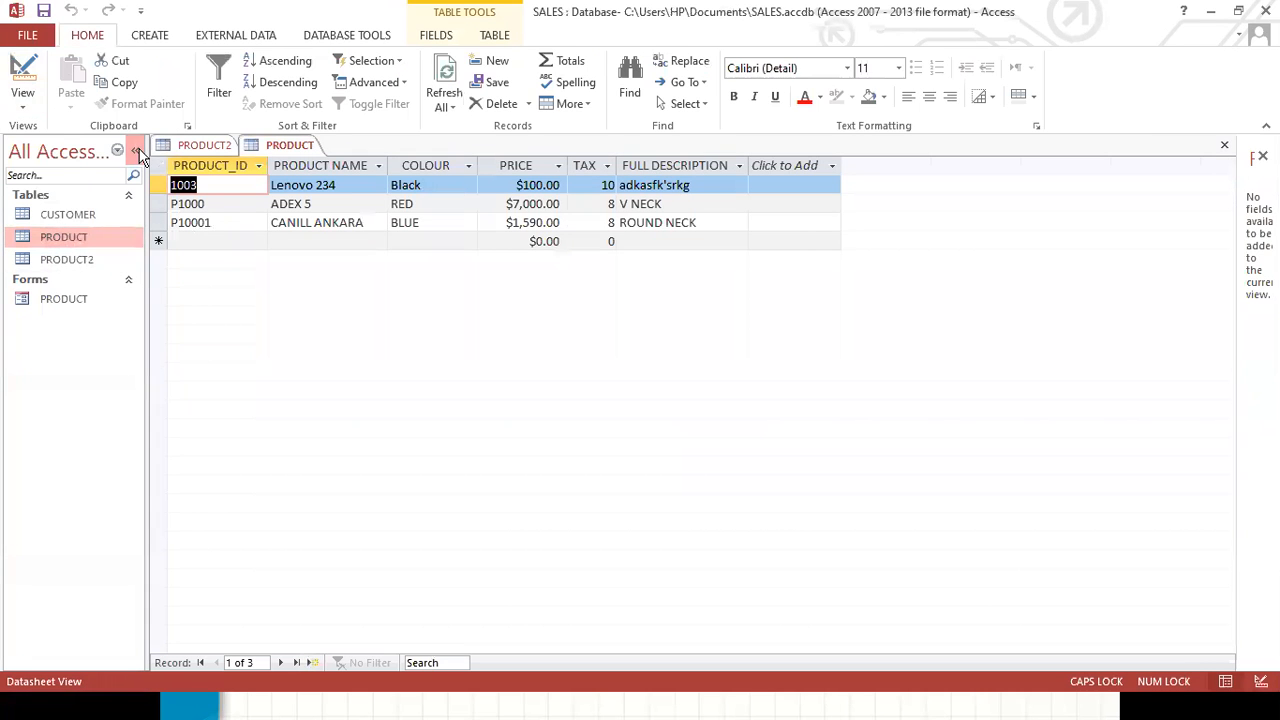
Switch the PRODUCT table between Datasheet View and Design View, ending in Datasheet View.
left_click(24, 104)
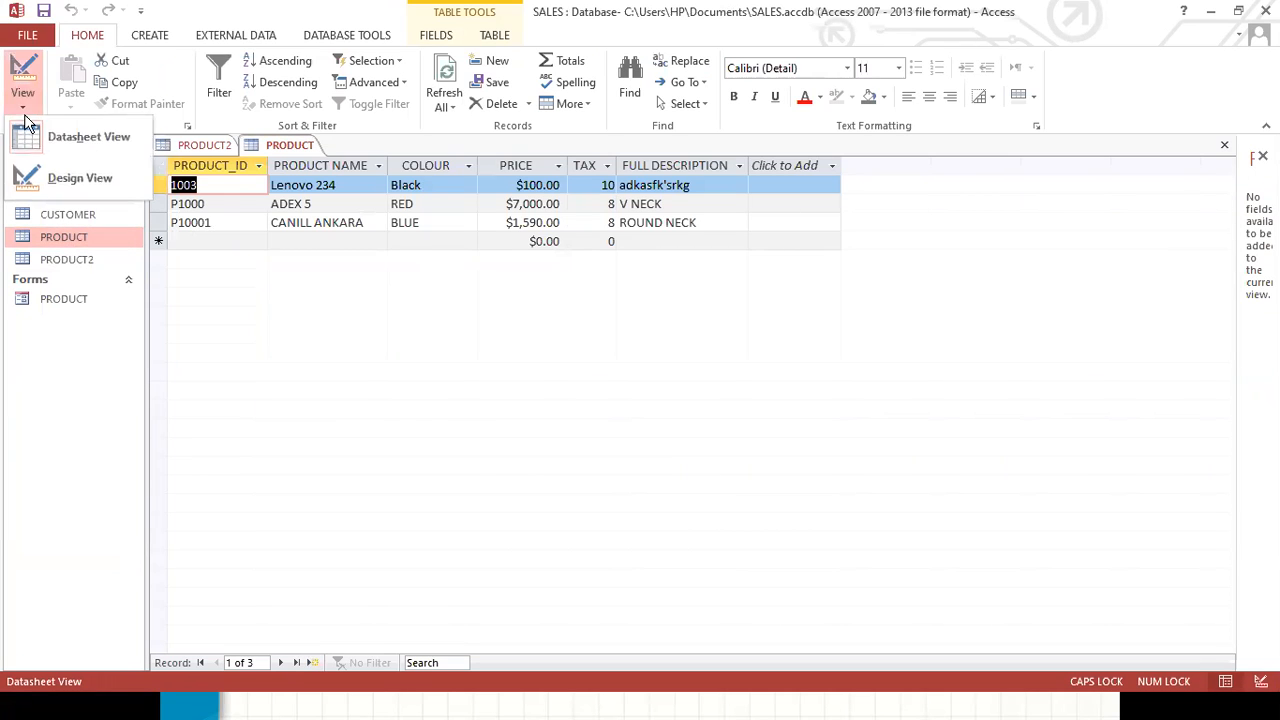
left_click(71, 138)
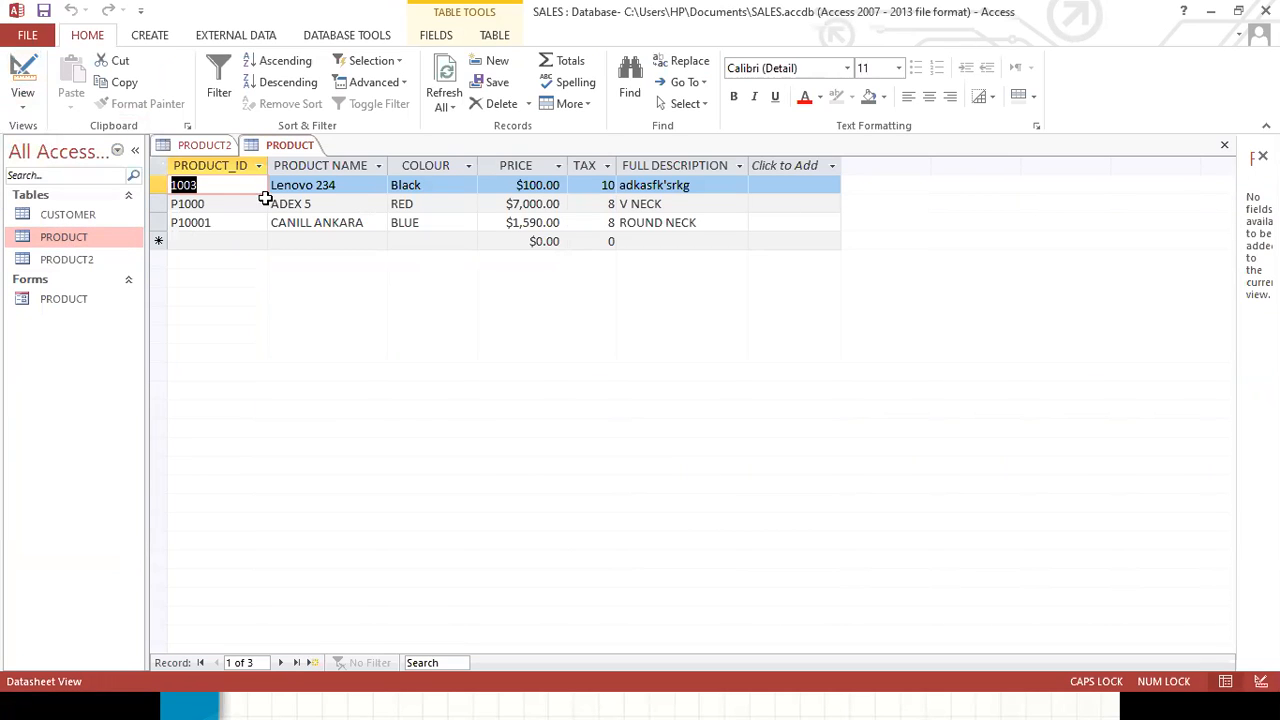
left_click(346, 190)
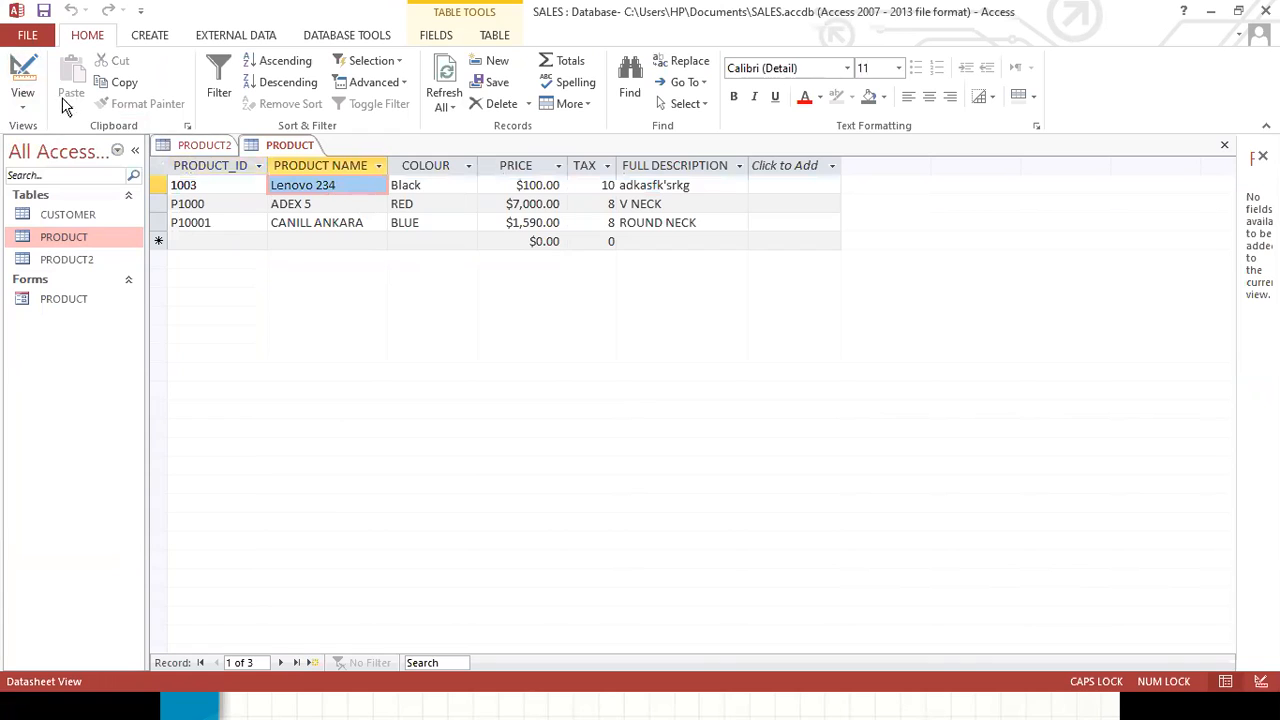
left_click(34, 112)
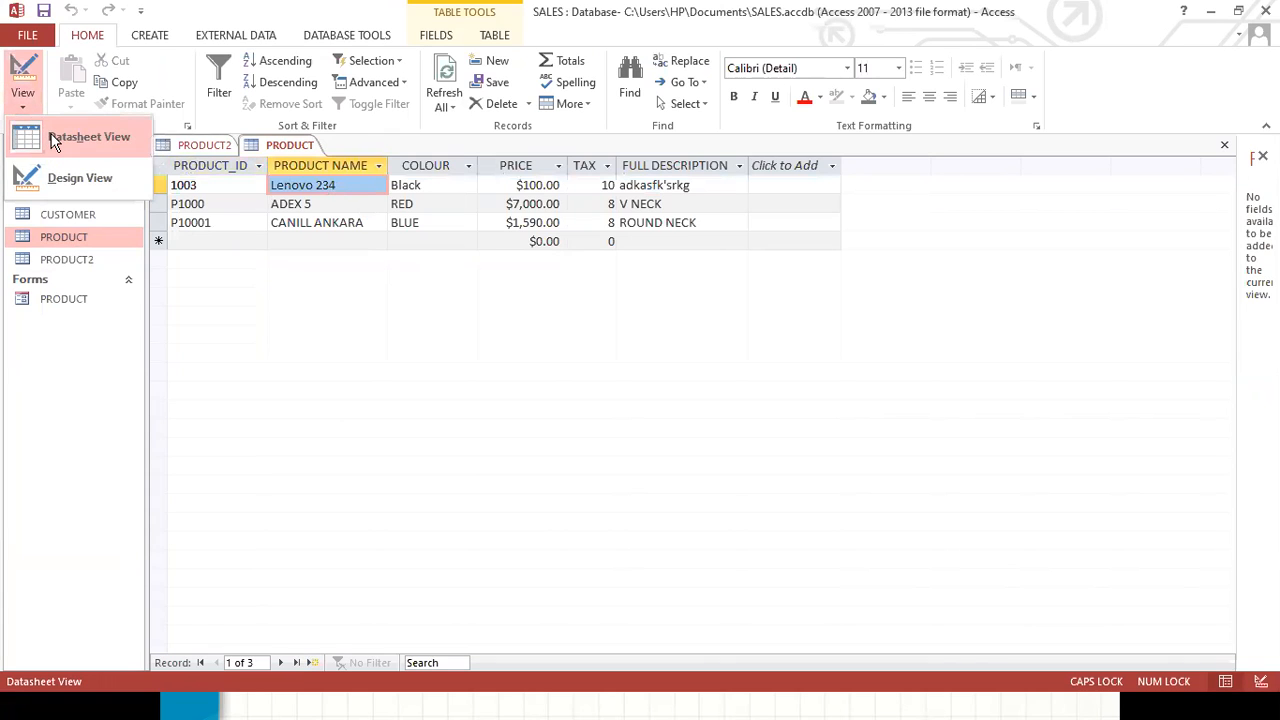
left_click(55, 140)
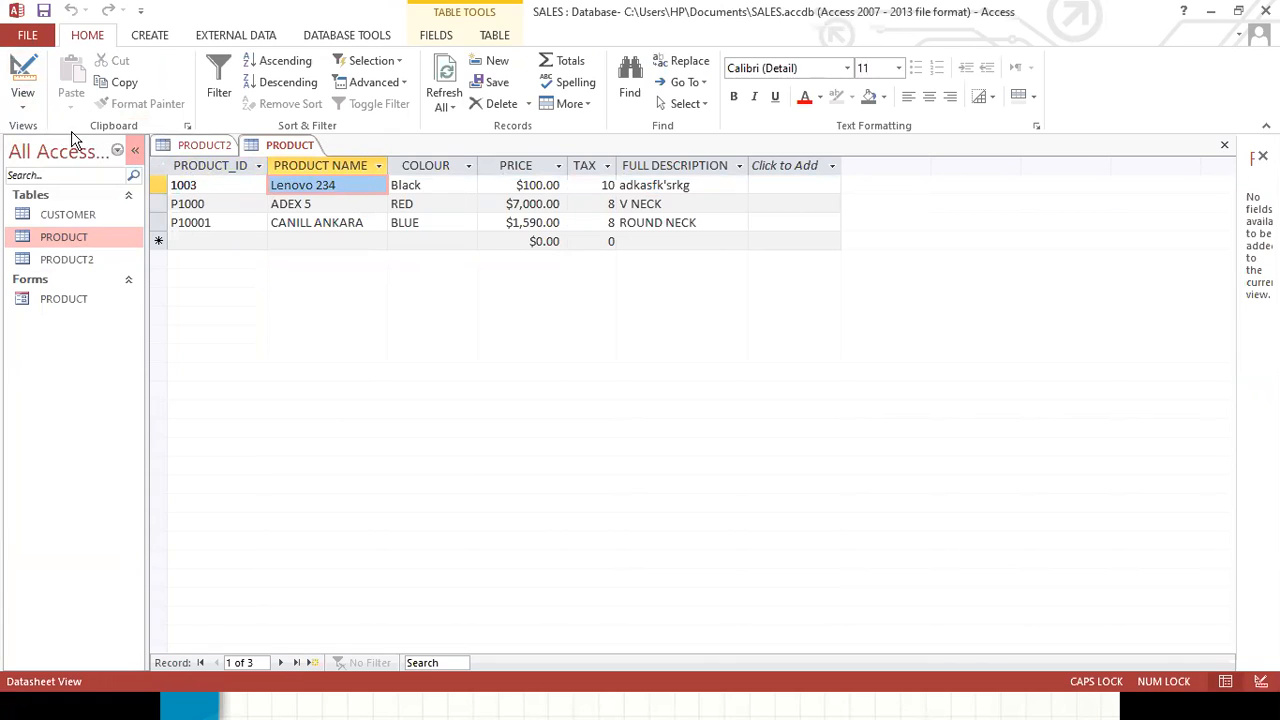
left_click(23, 108)
left_click(45, 177)
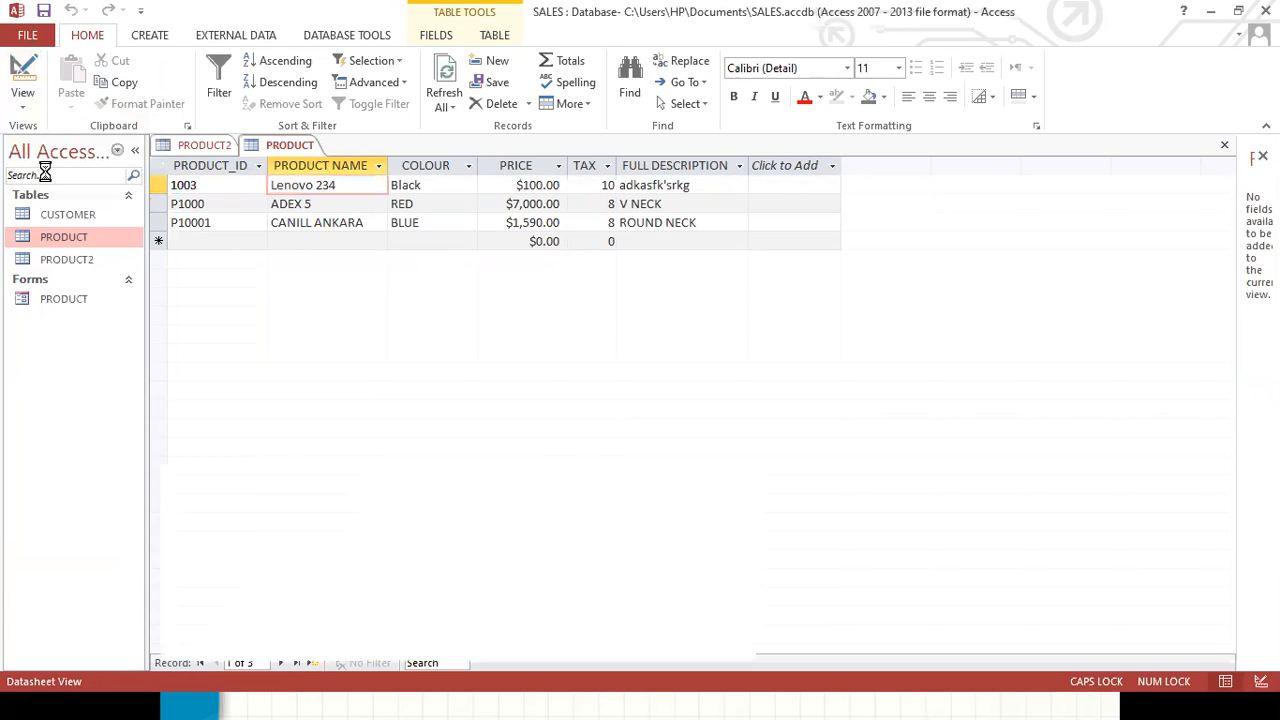
left_click(24, 72)
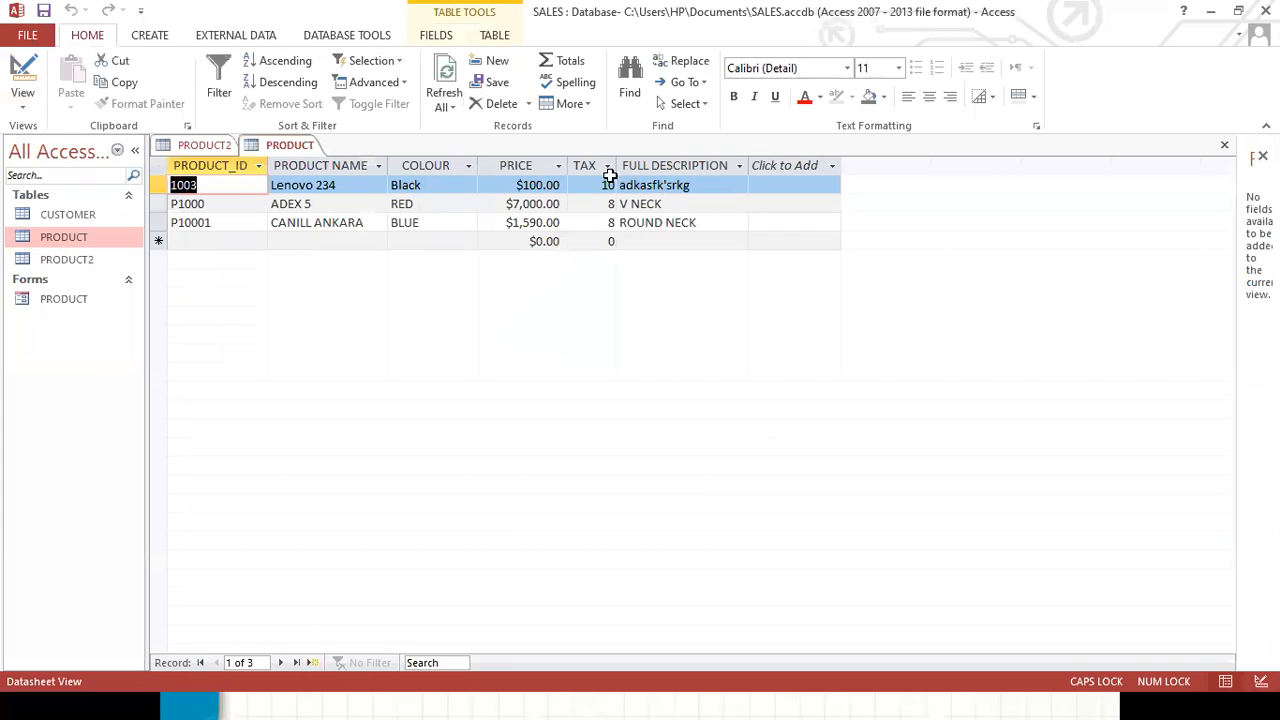
Narrow the PRODUCT_ID, PRODUCT NAME and COLOUR columns of the PRODUCT datasheet.
left_click(326, 163)
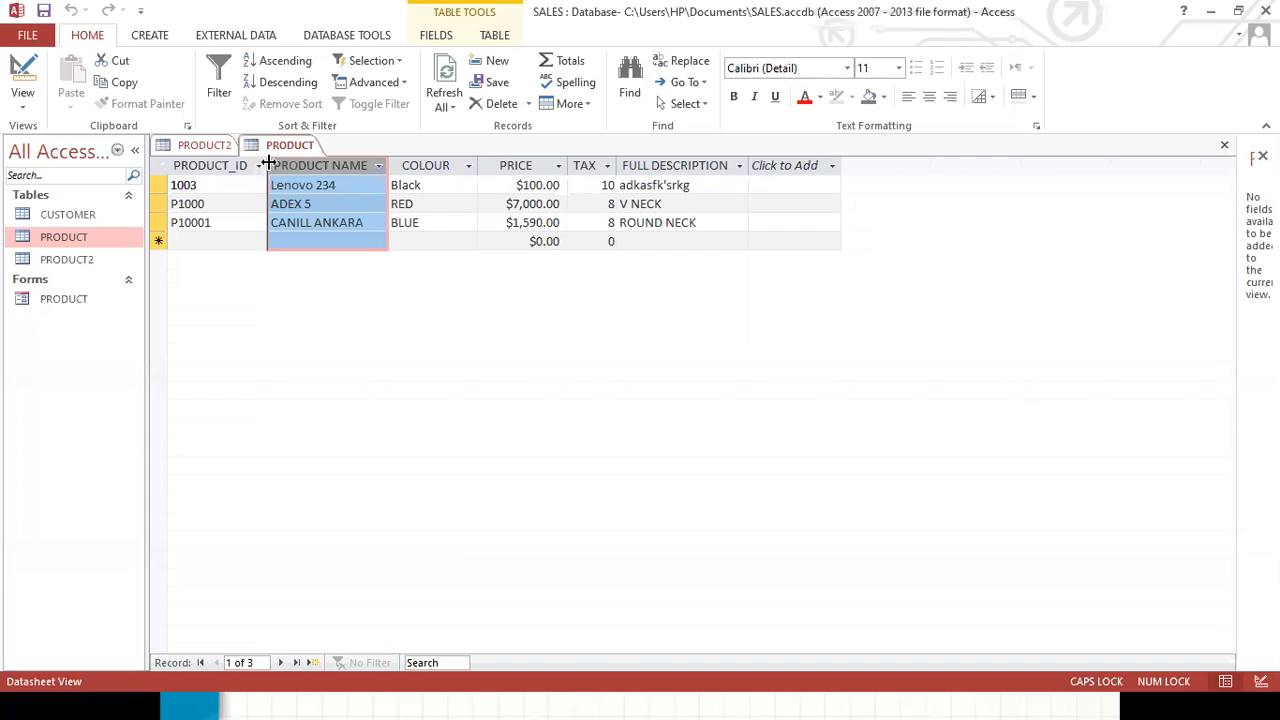
left_click_drag(270, 161, 235, 164)
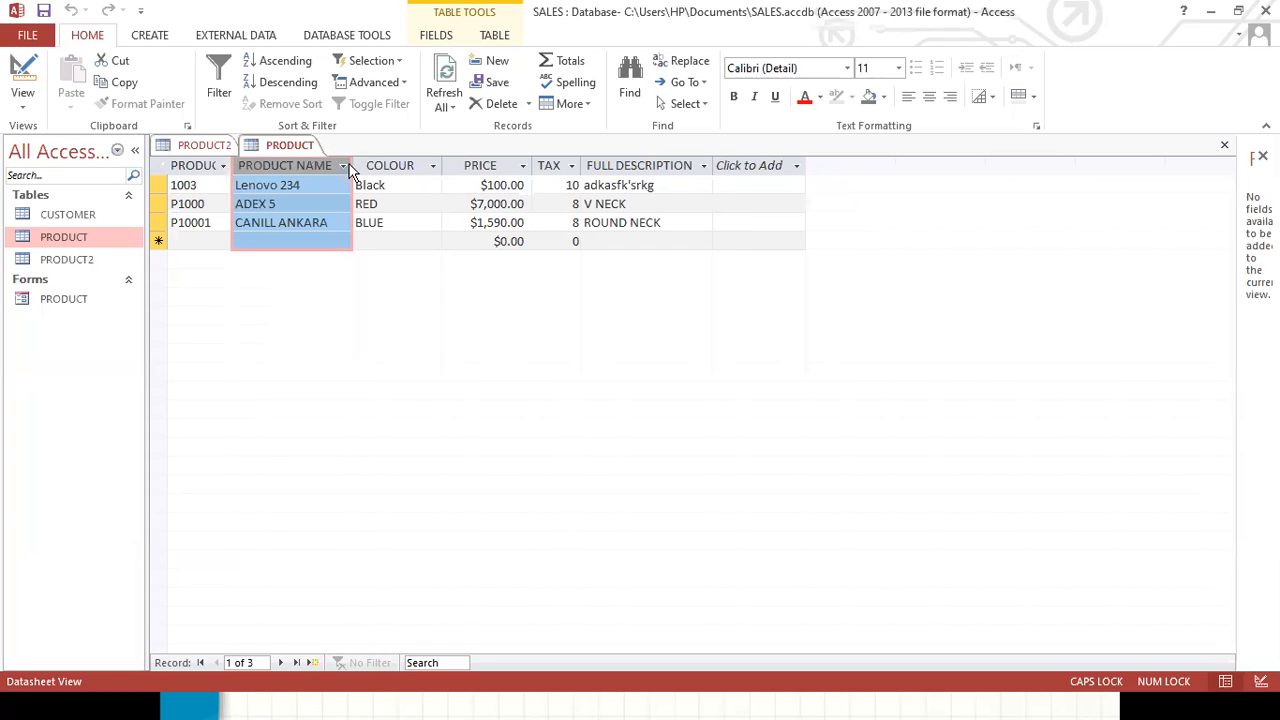
left_click_drag(351, 170, 313, 173)
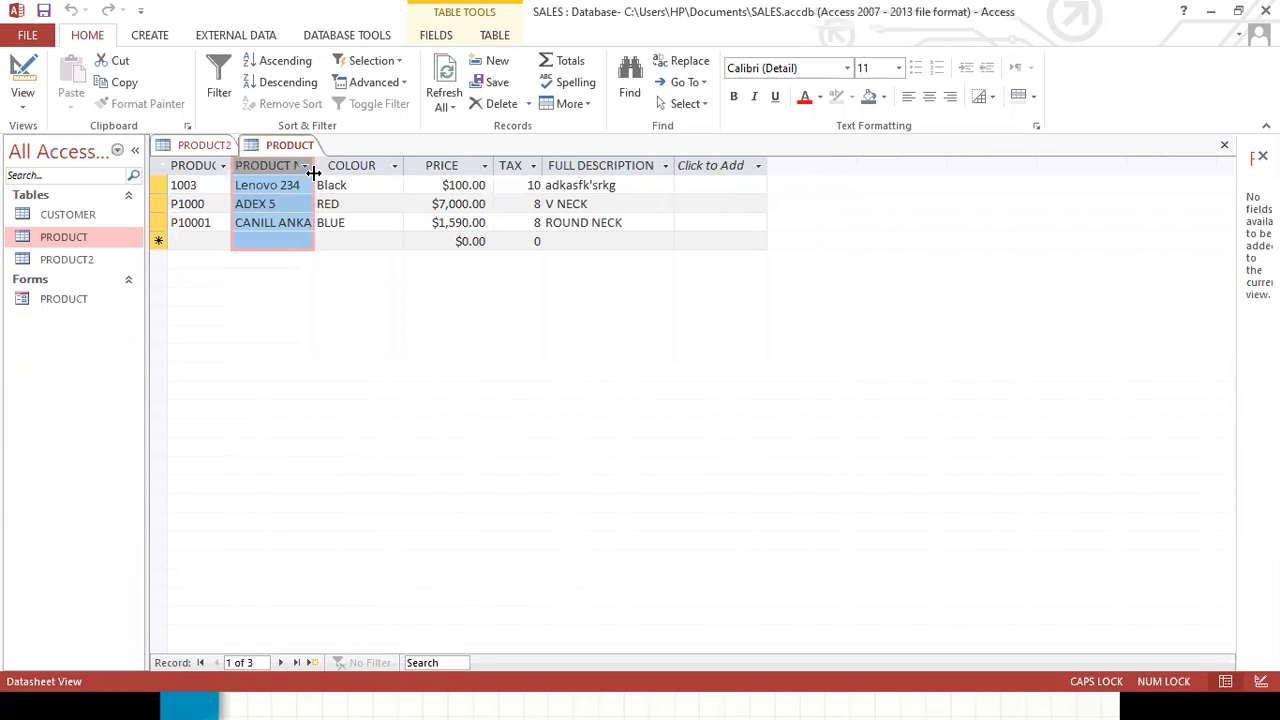
left_click_drag(403, 165, 362, 164)
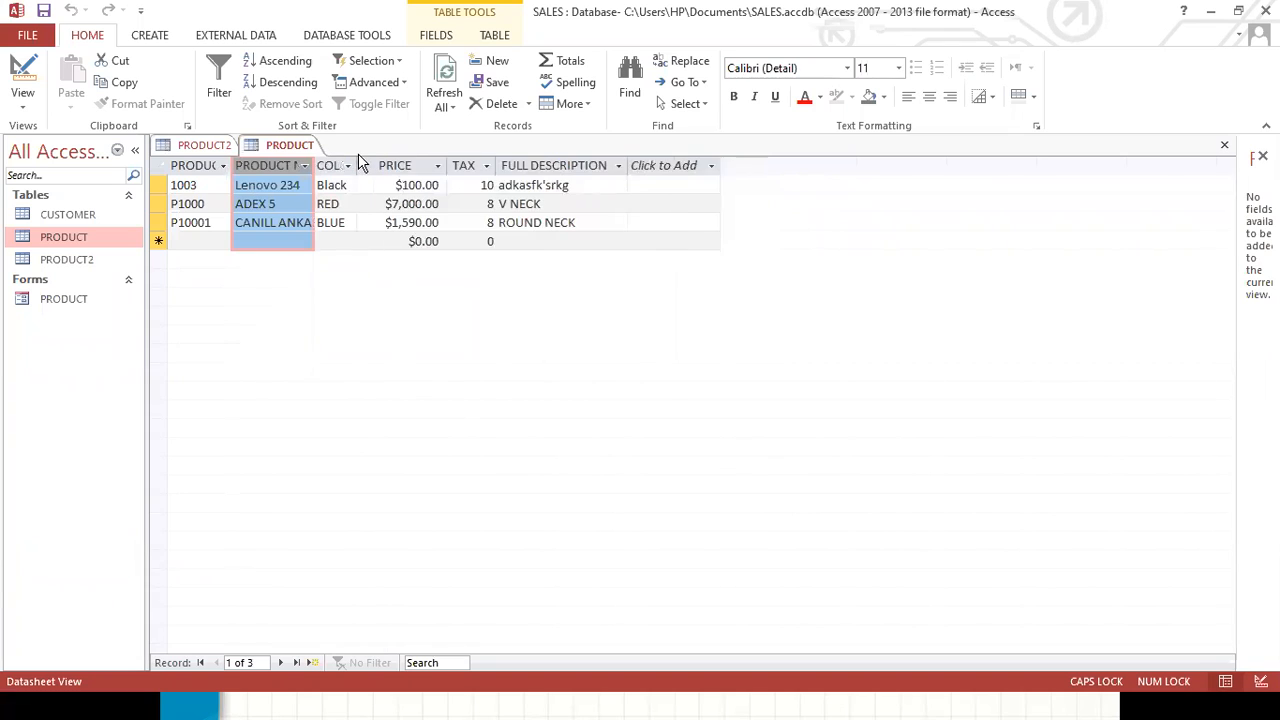
Auto-fit the widths of the PRODUCT_ID, PRODUCT NAME and COLOUR columns to their contents.
double_click(230, 163)
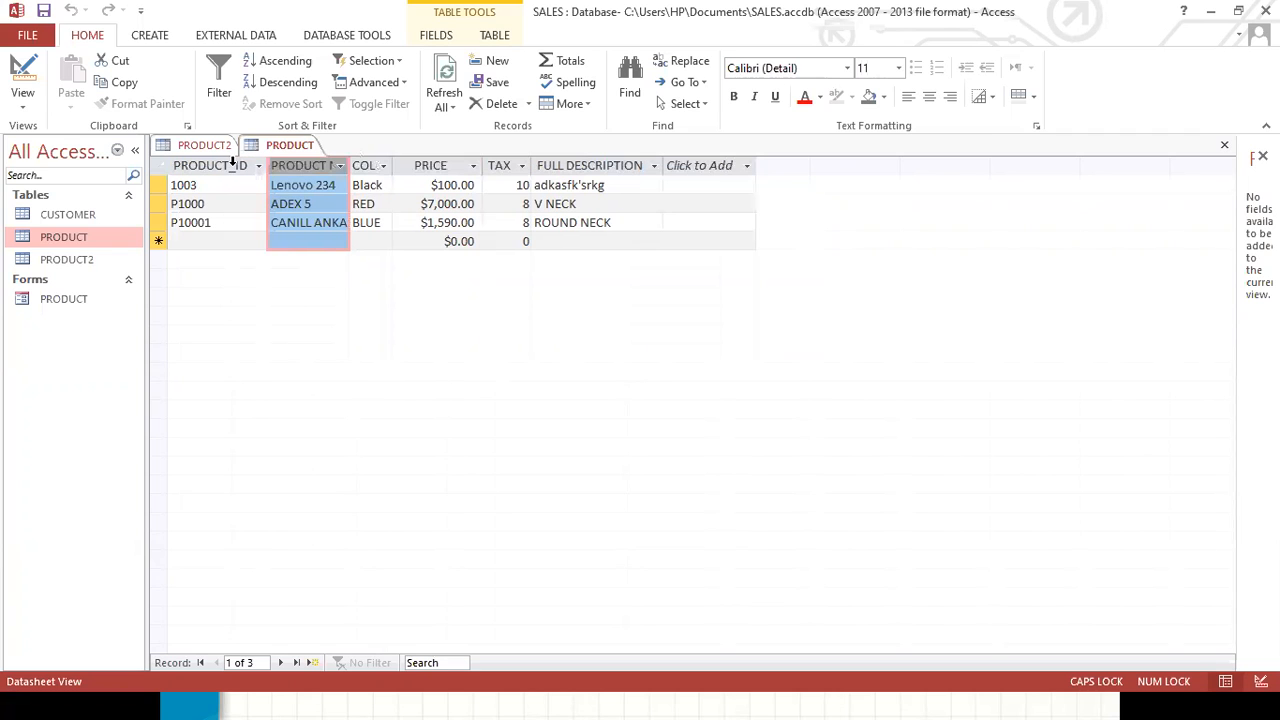
double_click(350, 165)
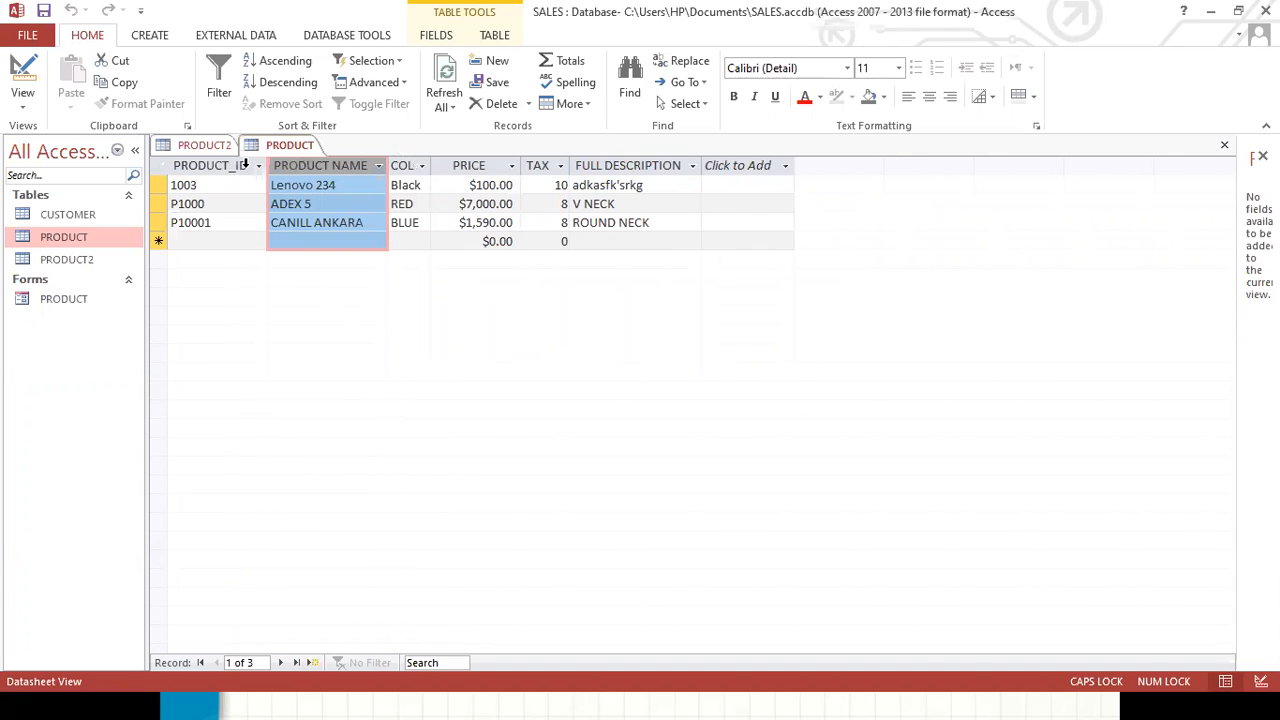
double_click(429, 165)
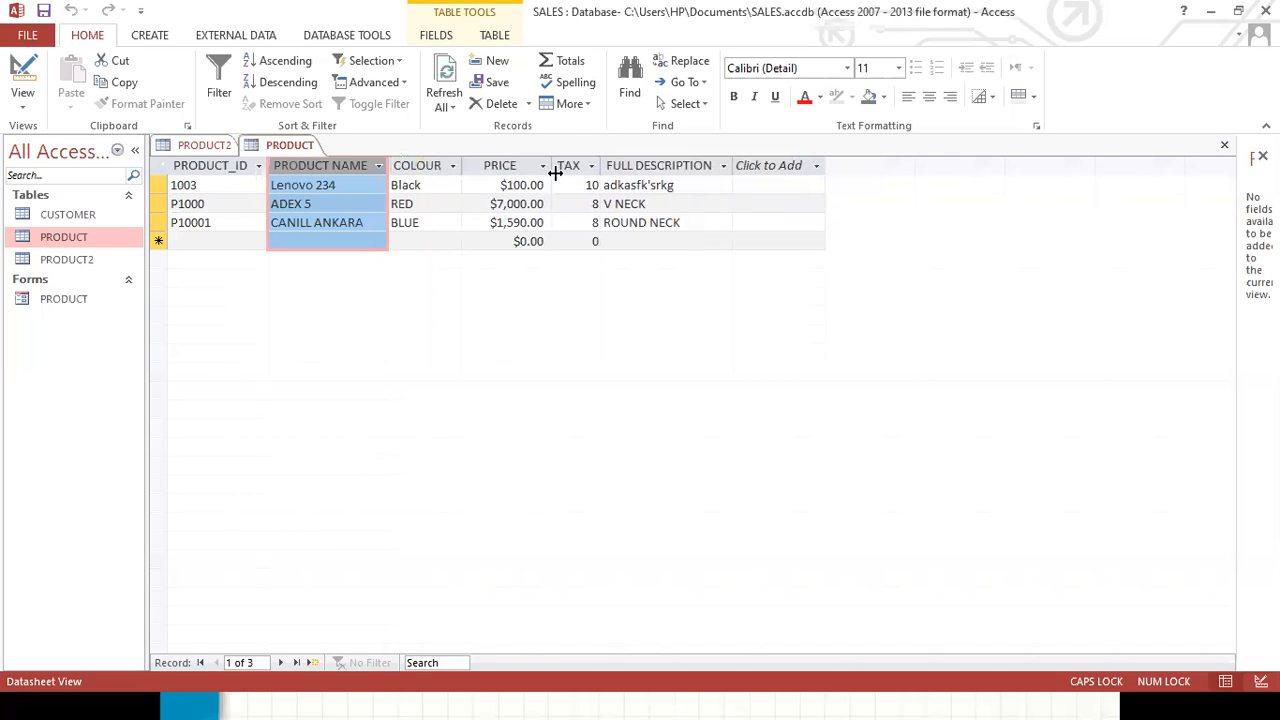
Narrow the FULL DESCRIPTION column, then auto-fit its width to its contents.
left_click(699, 167)
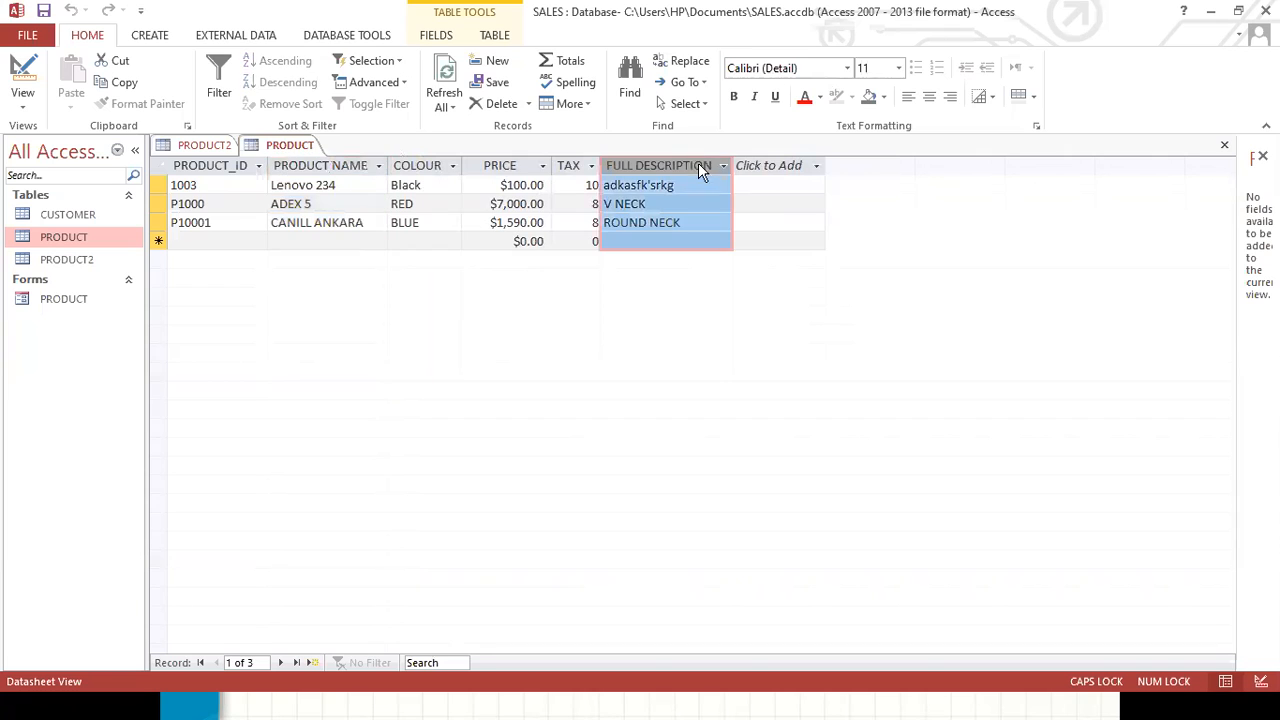
left_click_drag(733, 164, 684, 163)
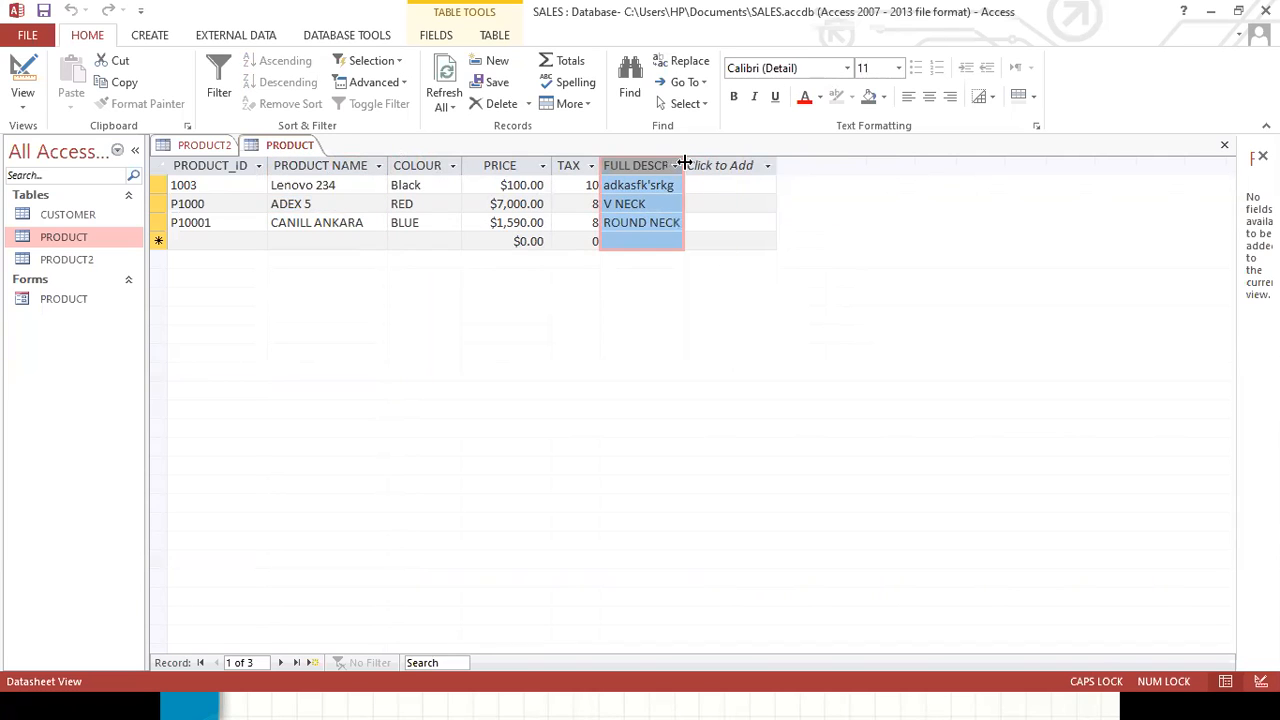
double_click(684, 163)
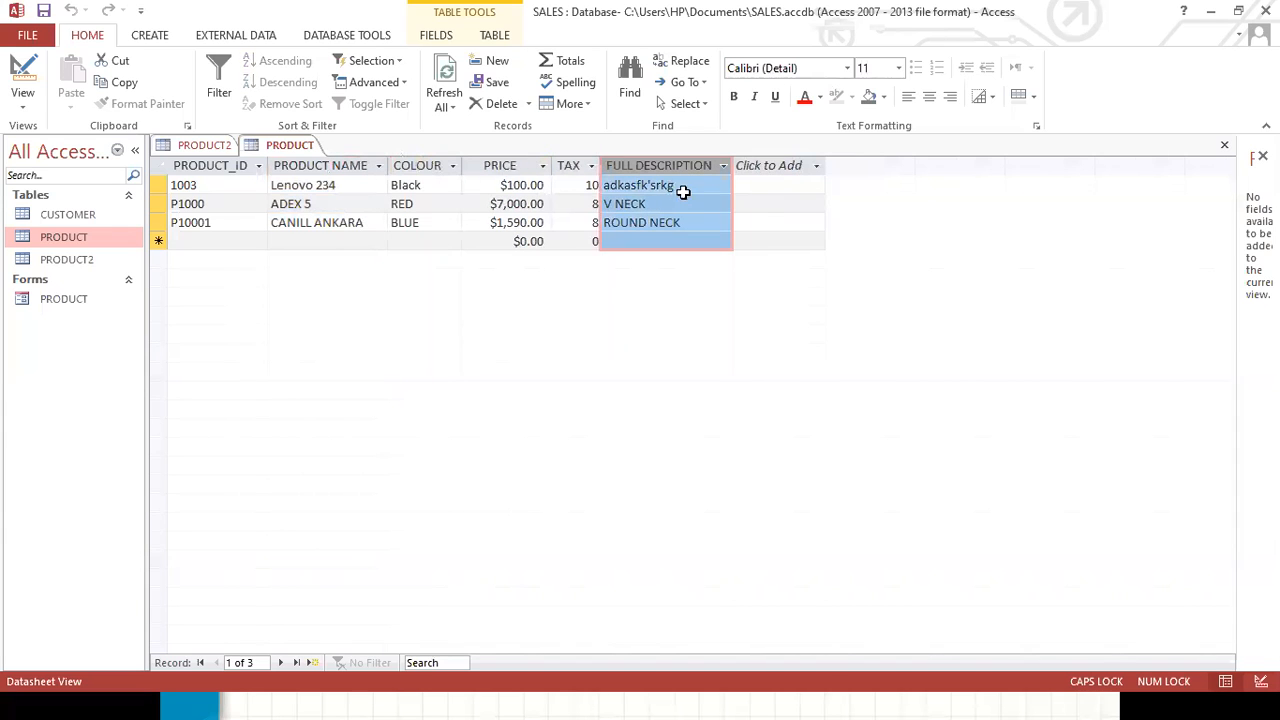
Clear the FULL DESCRIPTION entry of the 1003 record and save the table.
left_click(691, 184)
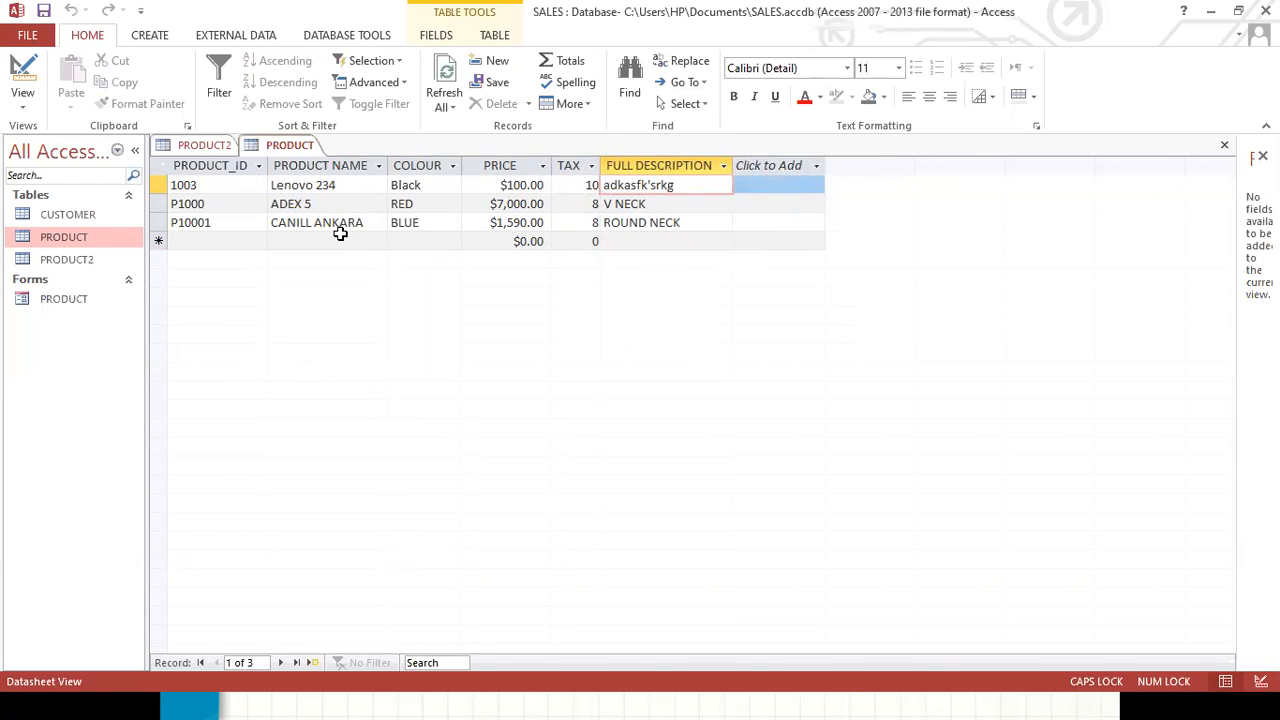
key("BackSpace")
key("BackSpace")
key("BackSpace")
key("BackSpace")
key("BackSpace")
key("BackSpace")
key("BackSpace")
key("BackSpace")
key("BackSpace")
key("BackSpace")
key("BackSpace")
key("BackSpace")
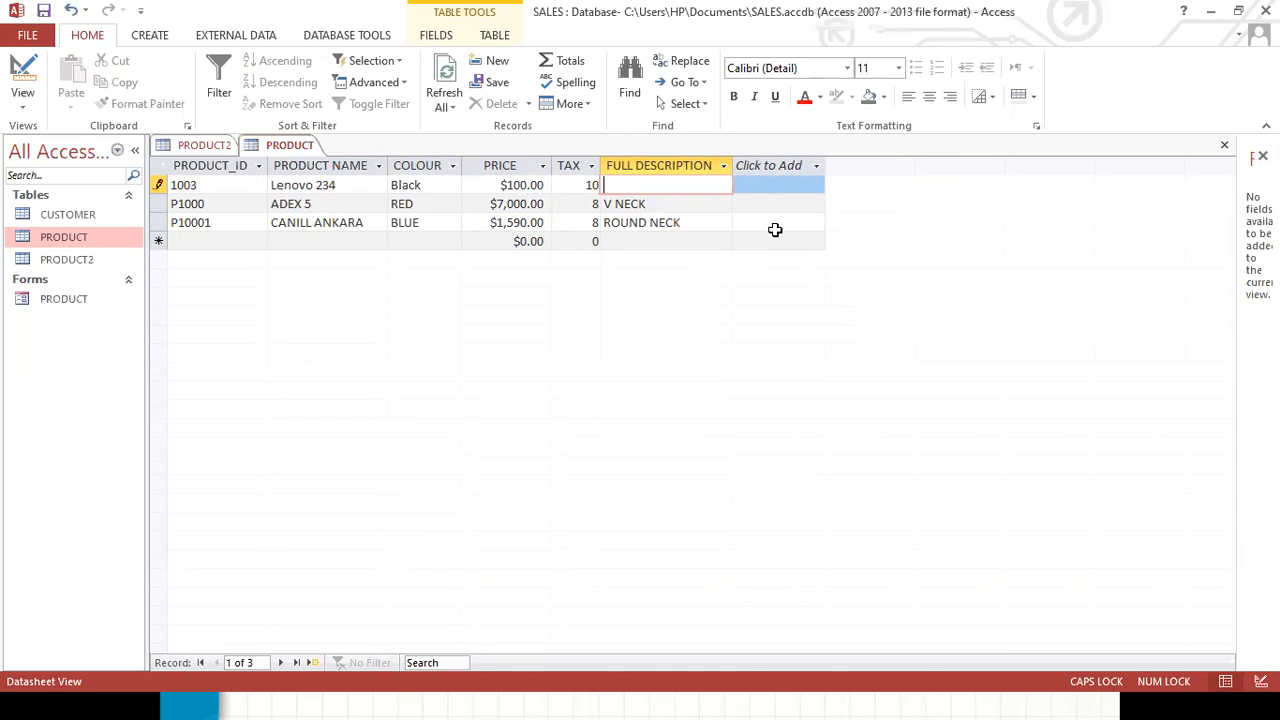
key("ctrl+a")
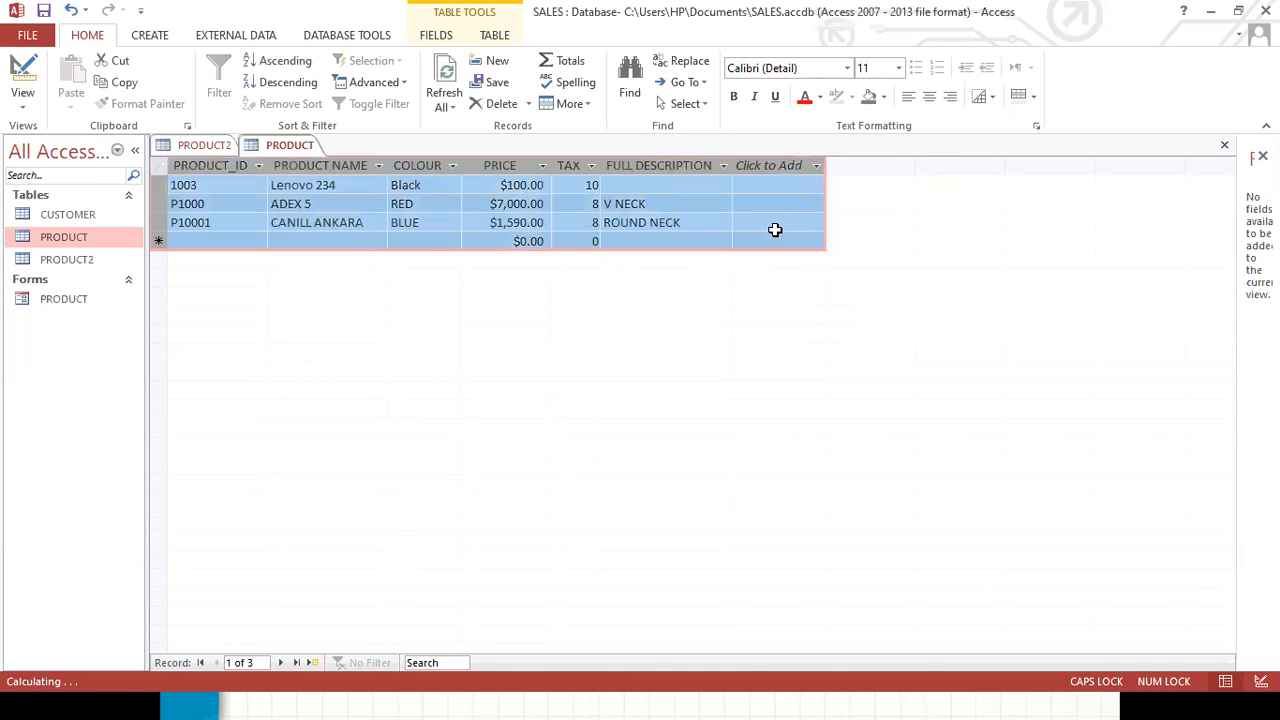
left_click(665, 184)
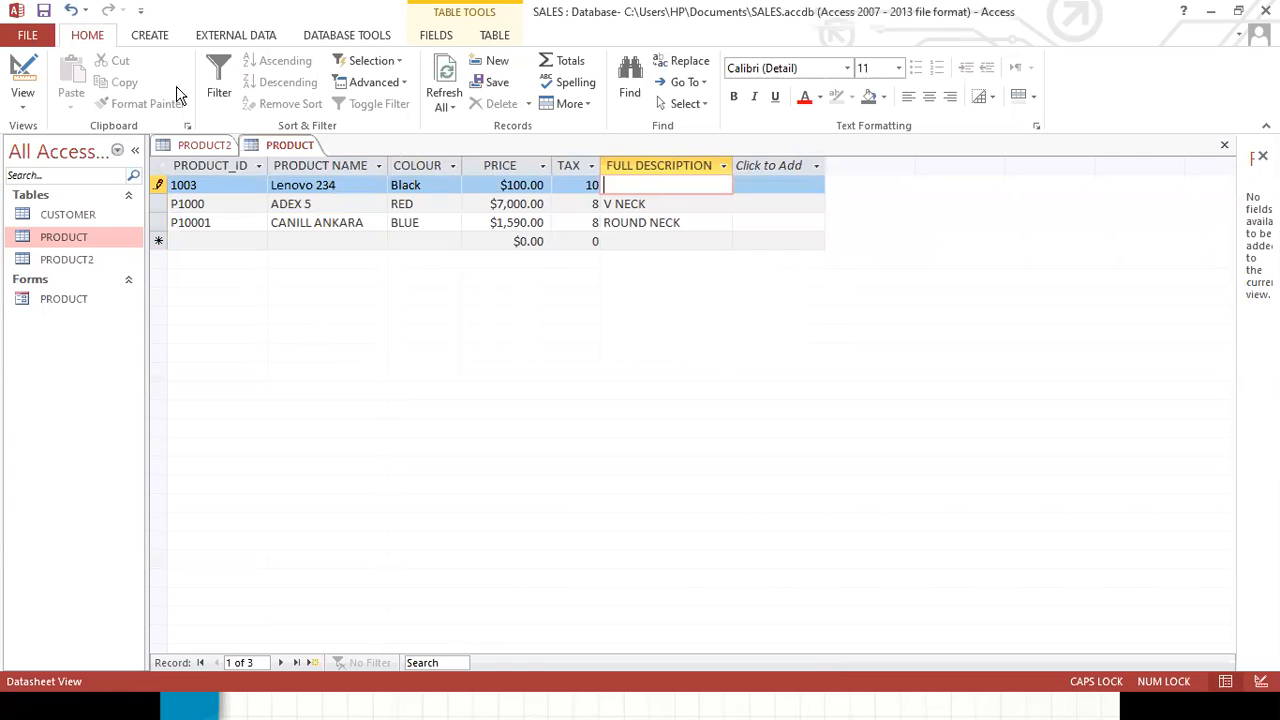
left_click(43, 14)
Try to delete the PRODUCT2 table from the navigation pane.
left_click(55, 263)
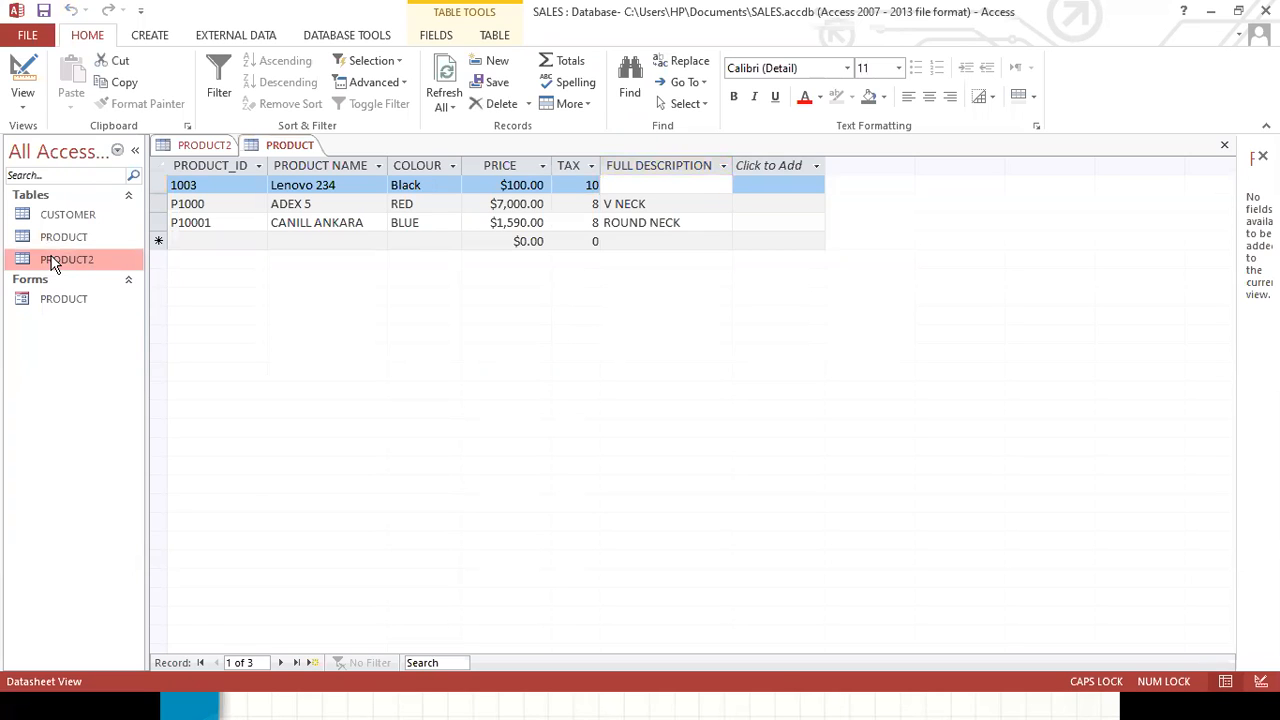
right_click(55, 263)
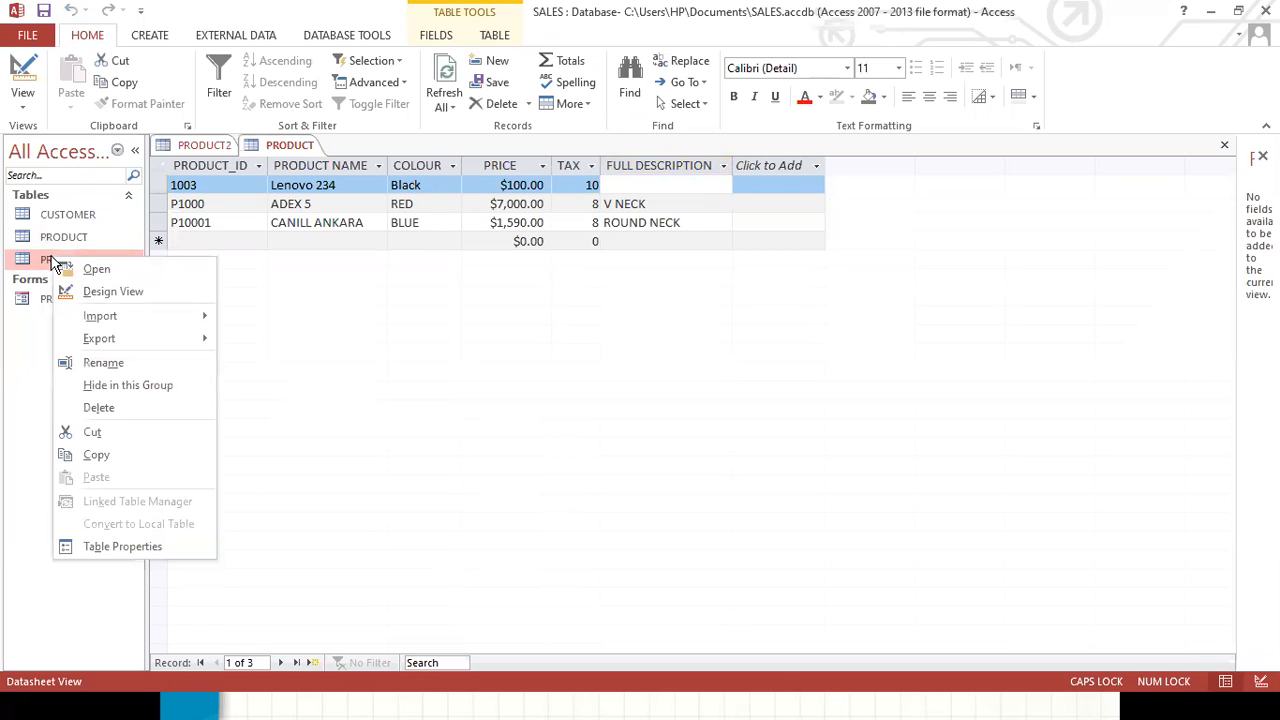
left_click(103, 410)
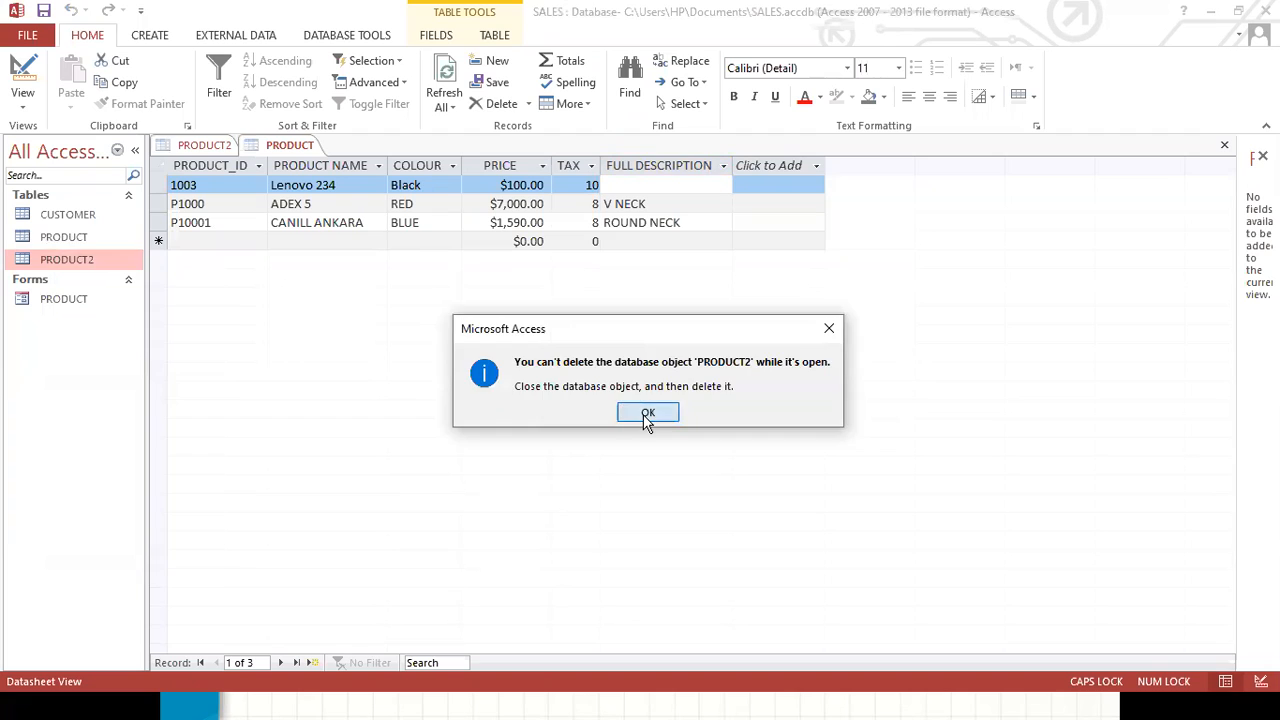
left_click(646, 413)
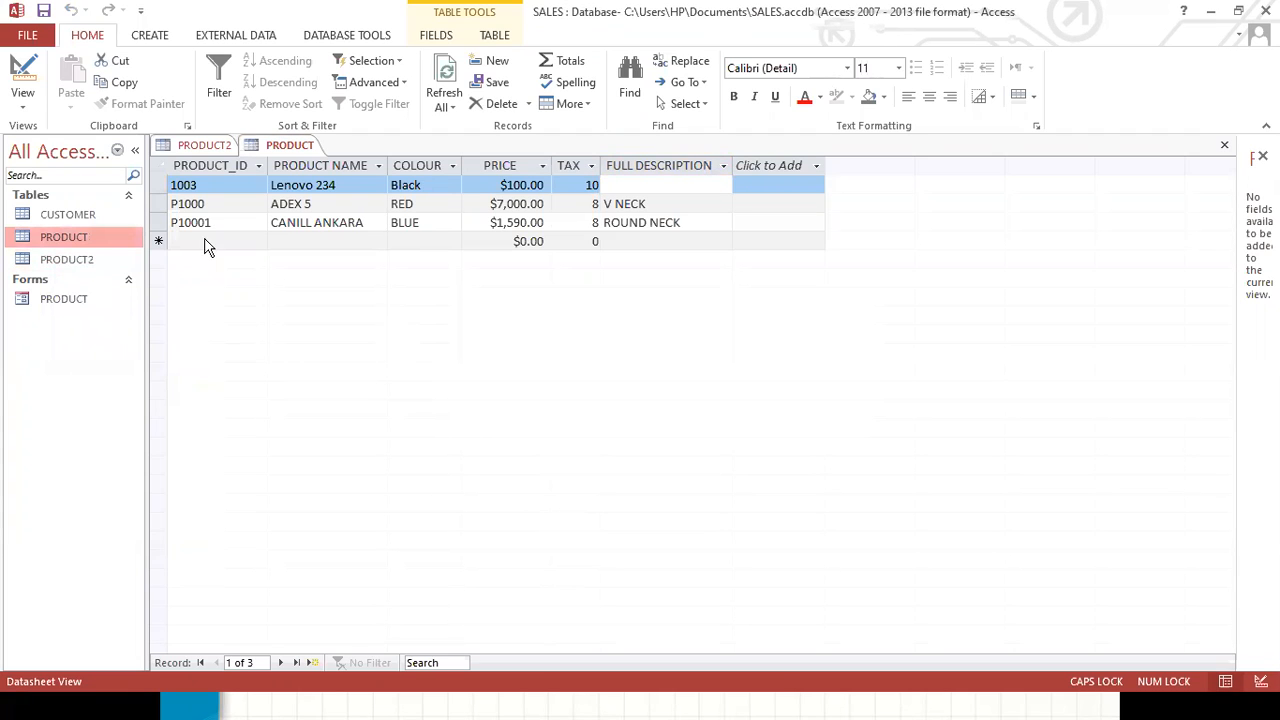
Switch to the open PRODUCT2 table in Design View.
left_click(84, 259)
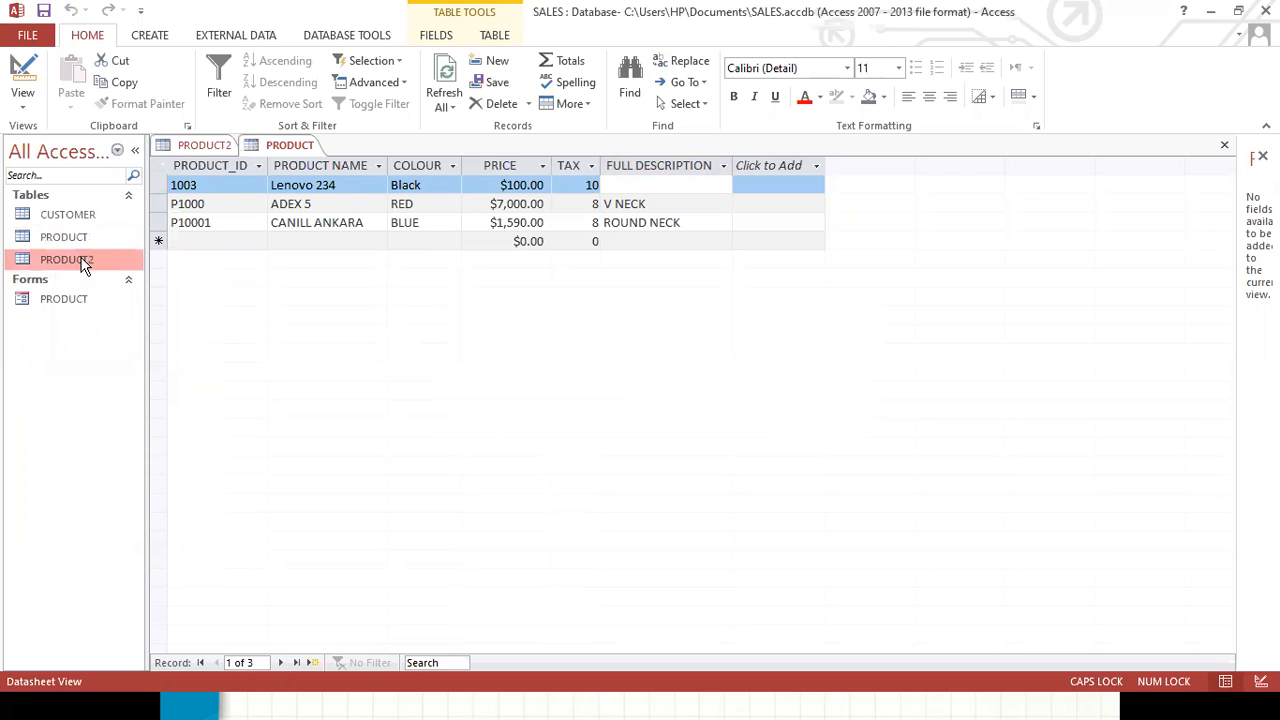
left_click(194, 147)
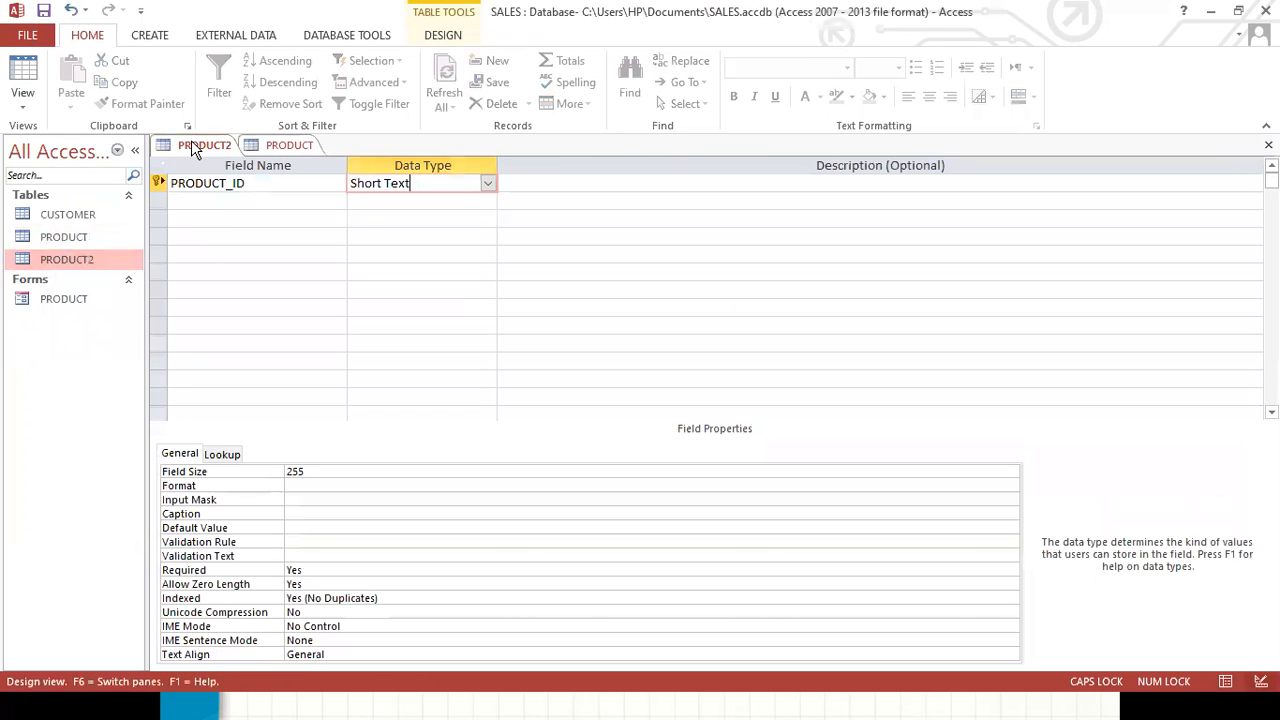
Try to switch the PRODUCT2 table to Datasheet View, declining to save it.
left_click(23, 100)
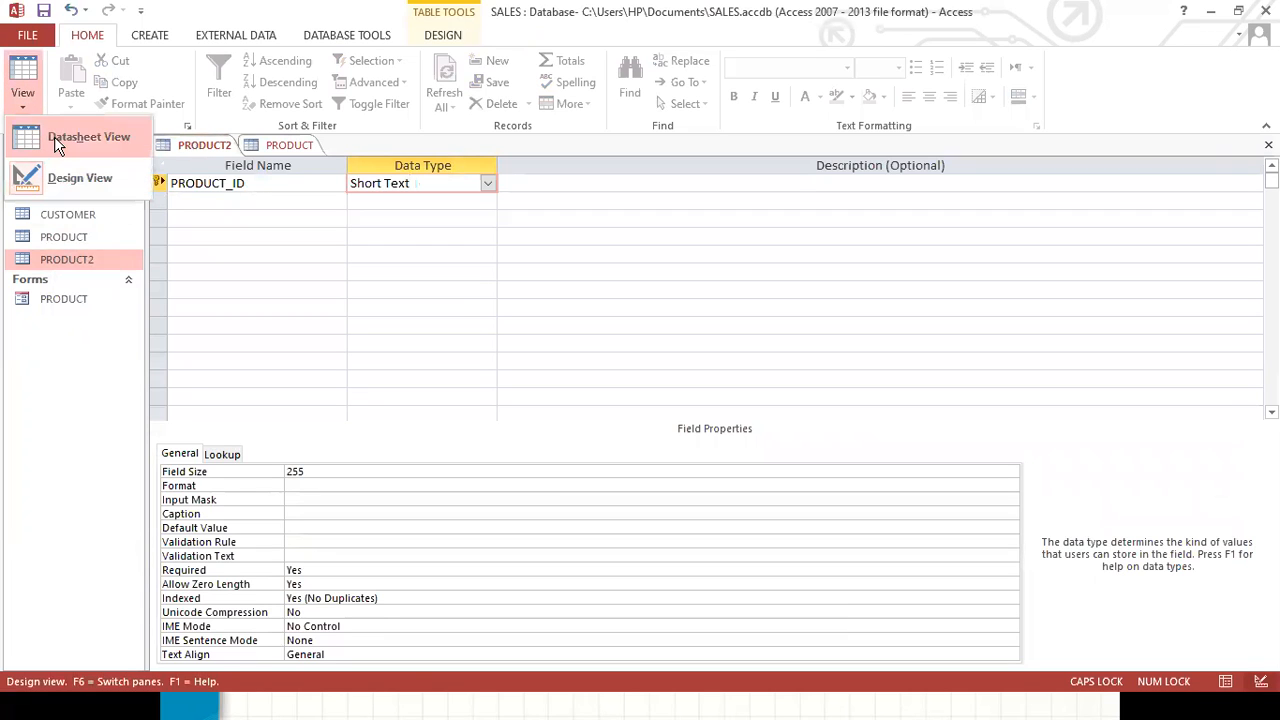
left_click(54, 136)
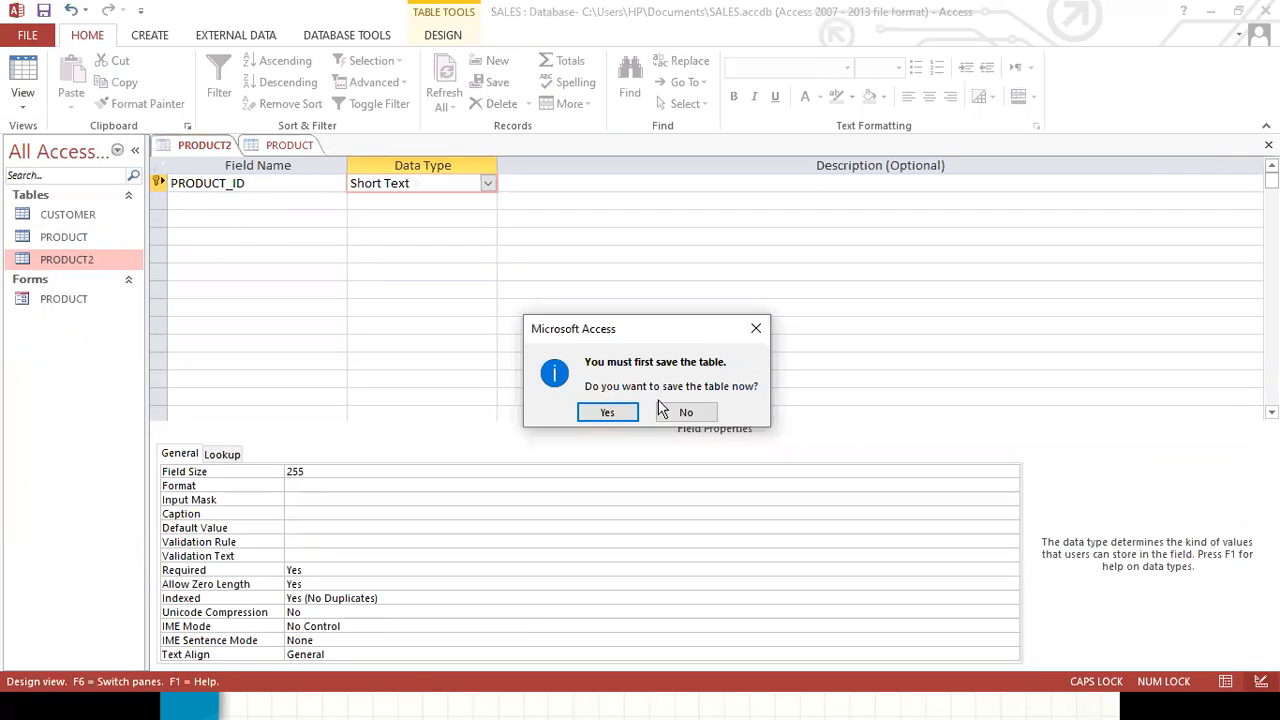
left_click(681, 410)
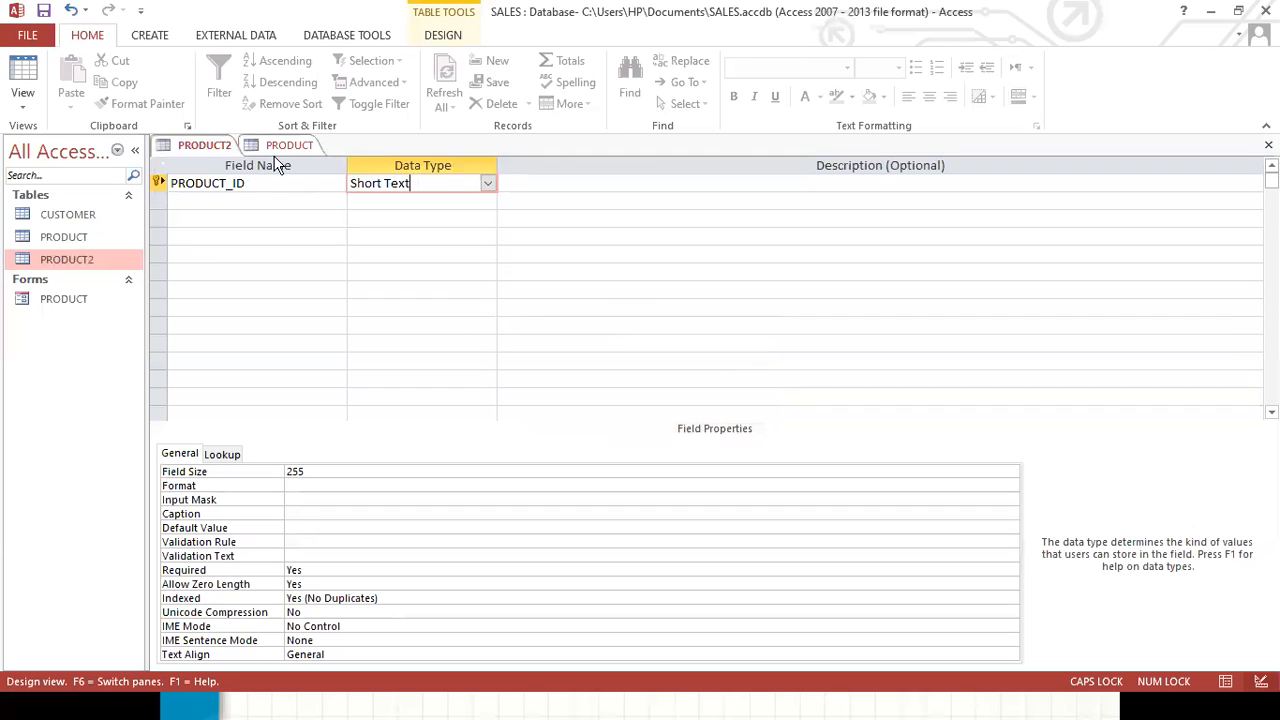
Close the PRODUCT2 table without saving its design changes.
right_click(207, 147)
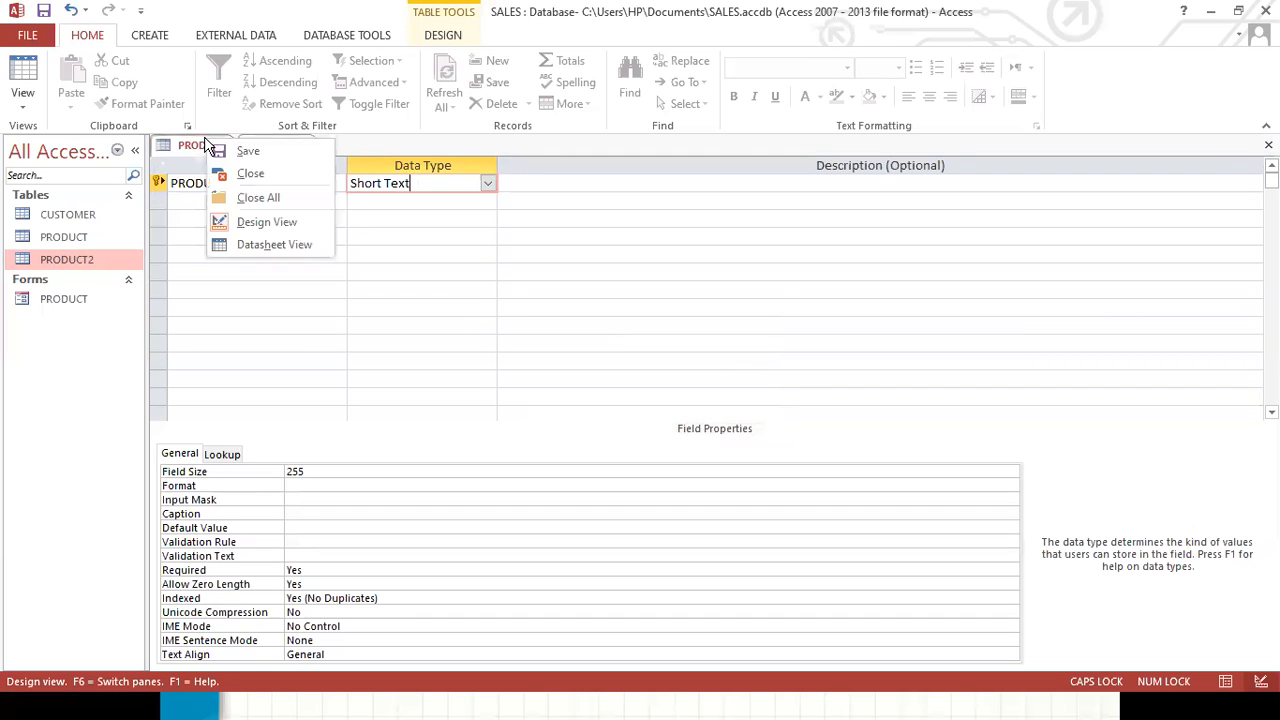
left_click(263, 183)
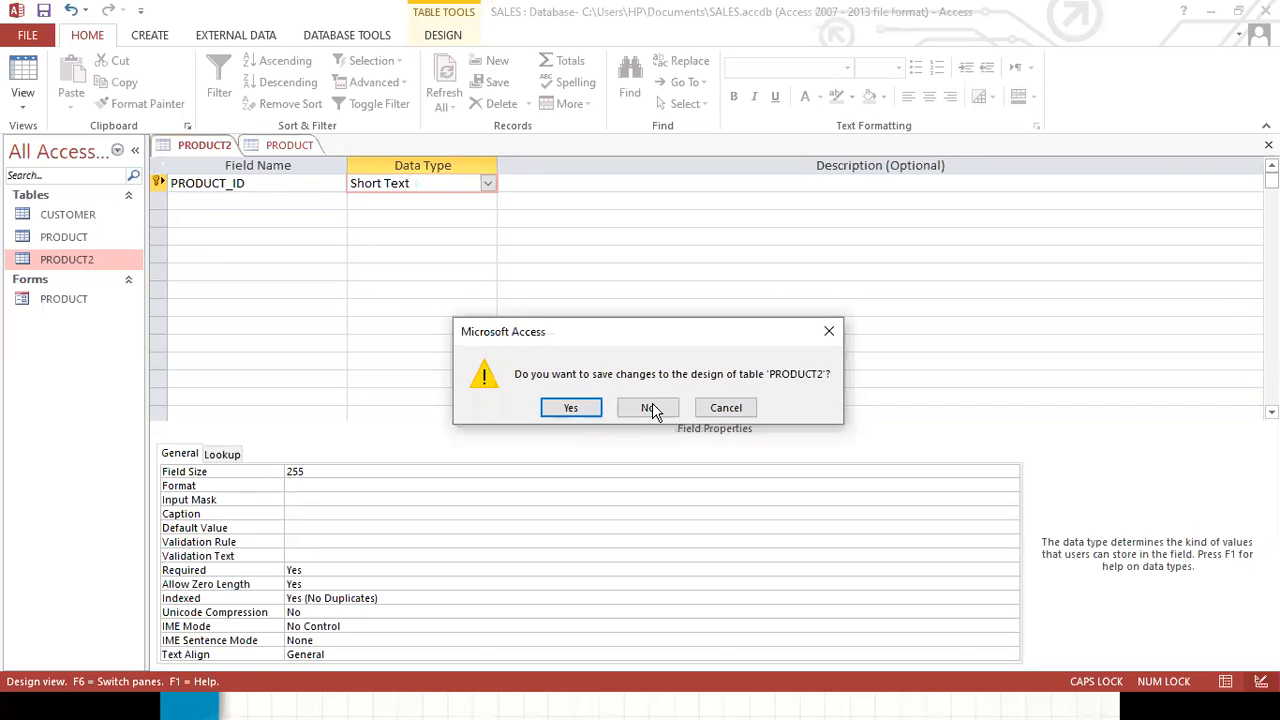
left_click(648, 410)
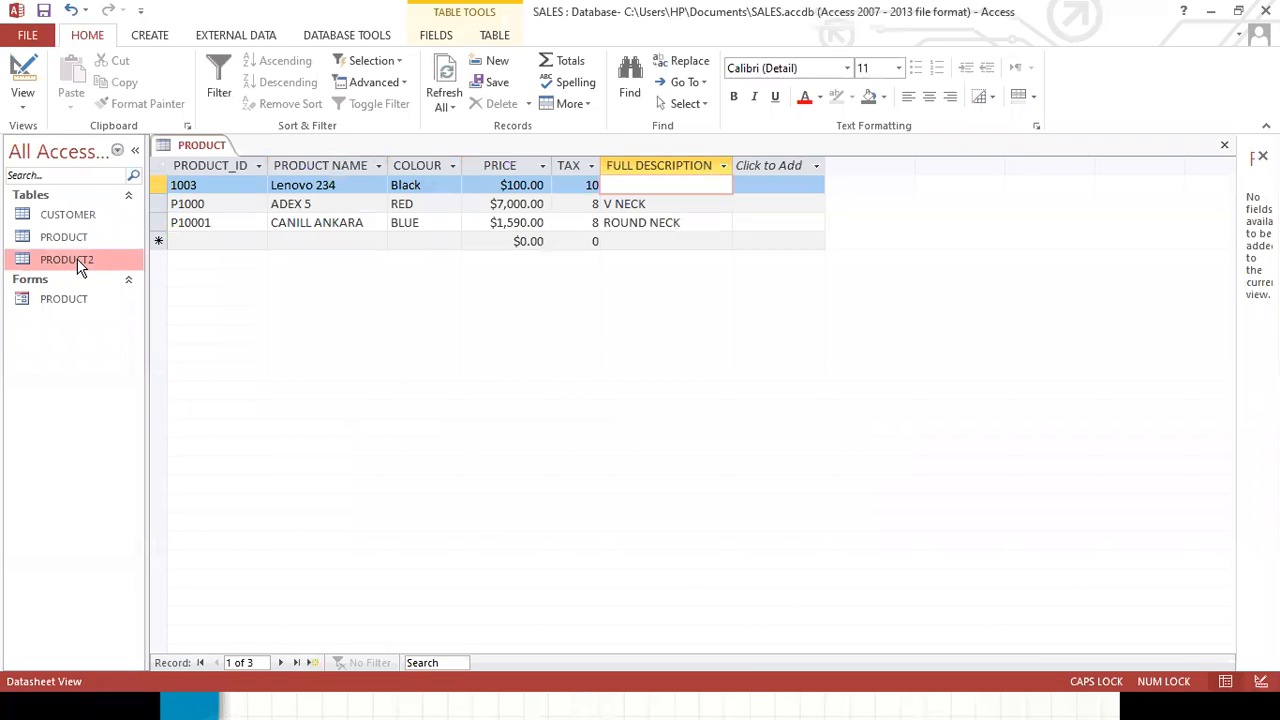
Delete the PRODUCT2 table from the navigation pane and confirm the deletion.
right_click(79, 263)
left_click(140, 413)
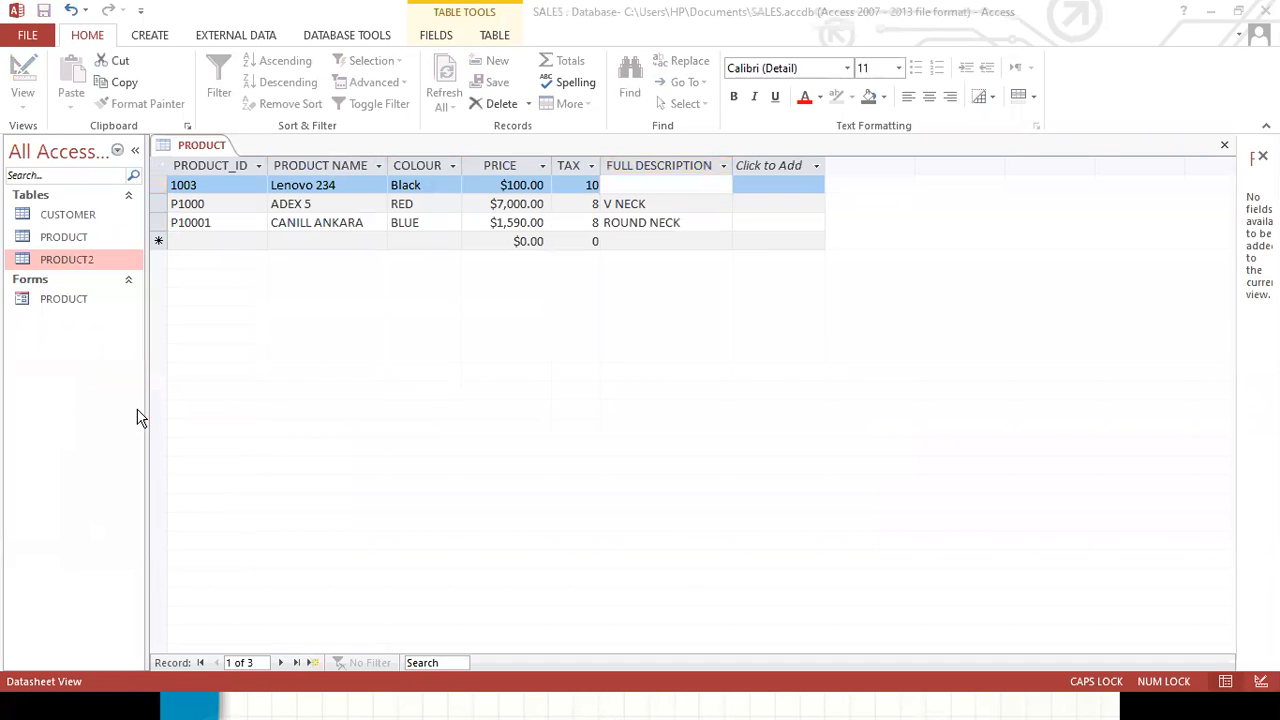
left_click(585, 414)
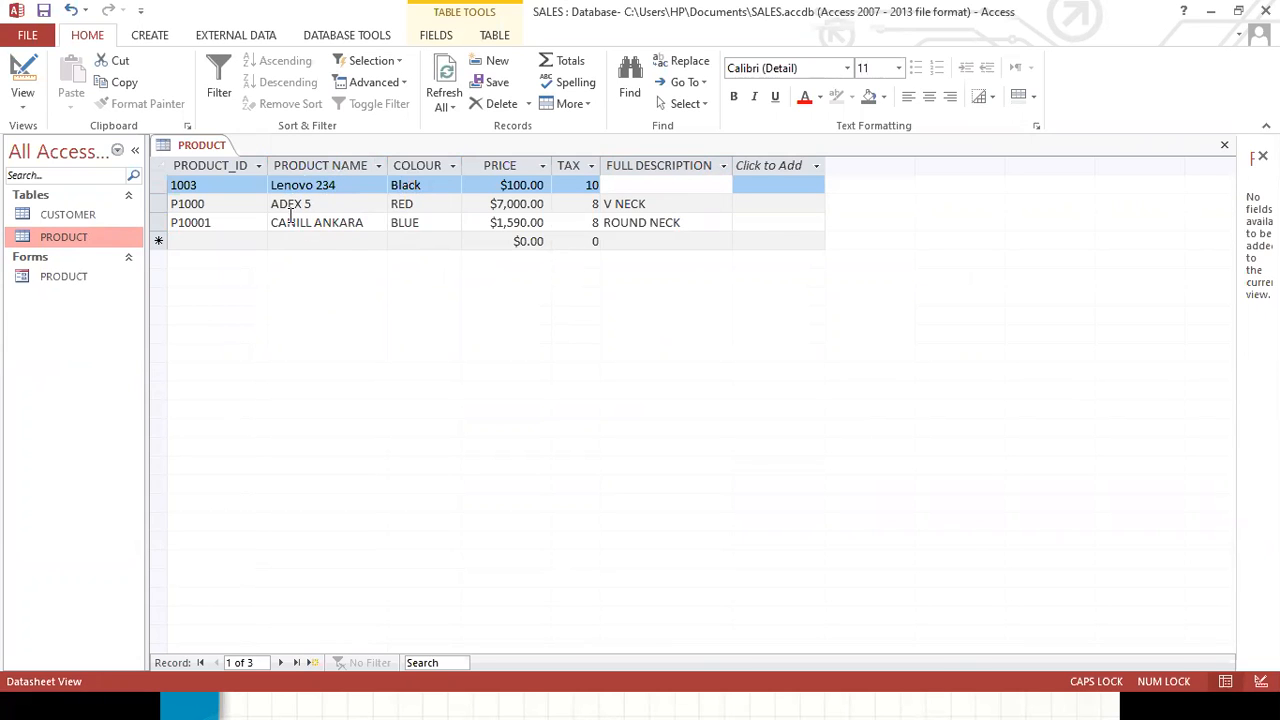
Select the PRODUCT NAME and PRODUCT_ID columns of the PRODUCT datasheet in turn.
left_click(316, 165)
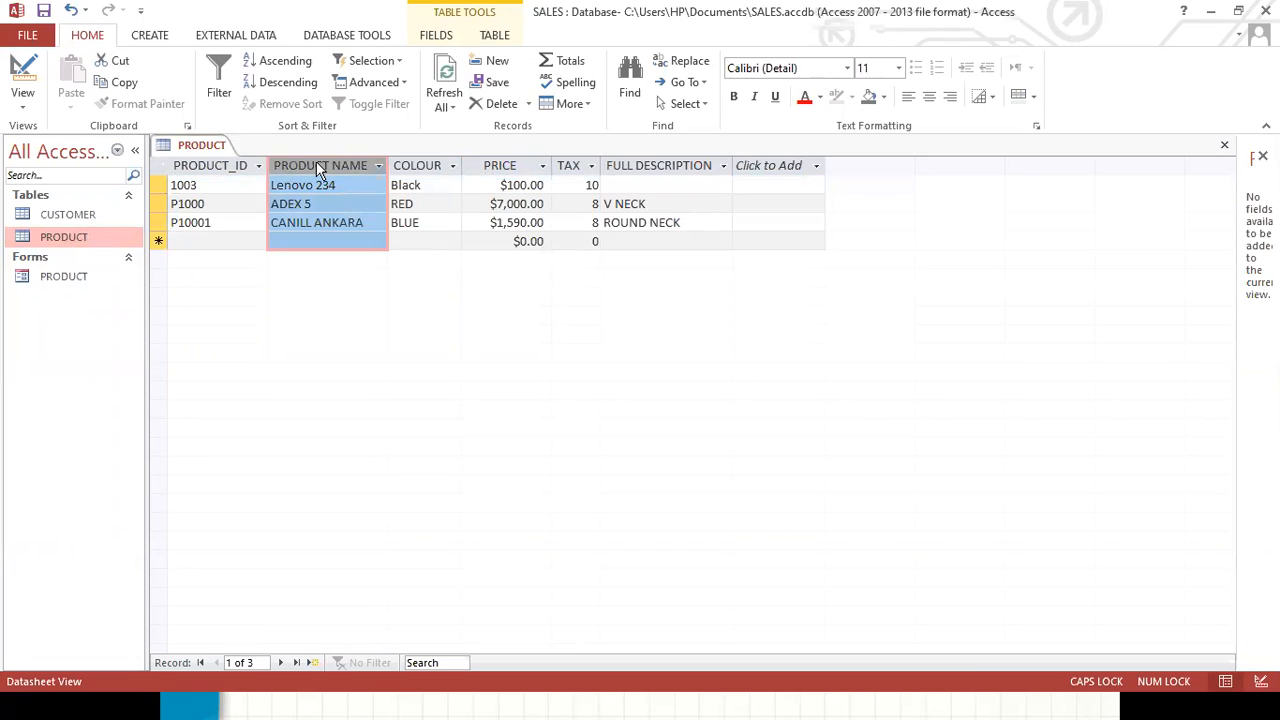
left_click(216, 166)
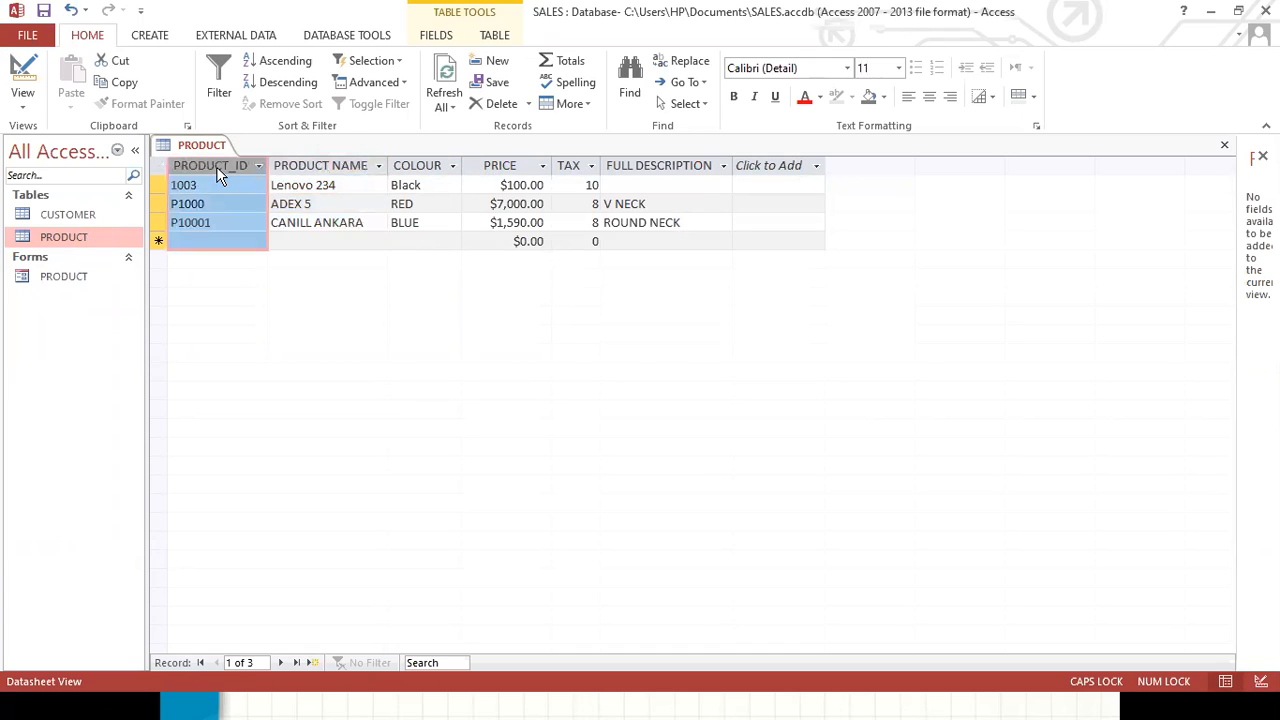
left_click(321, 166)
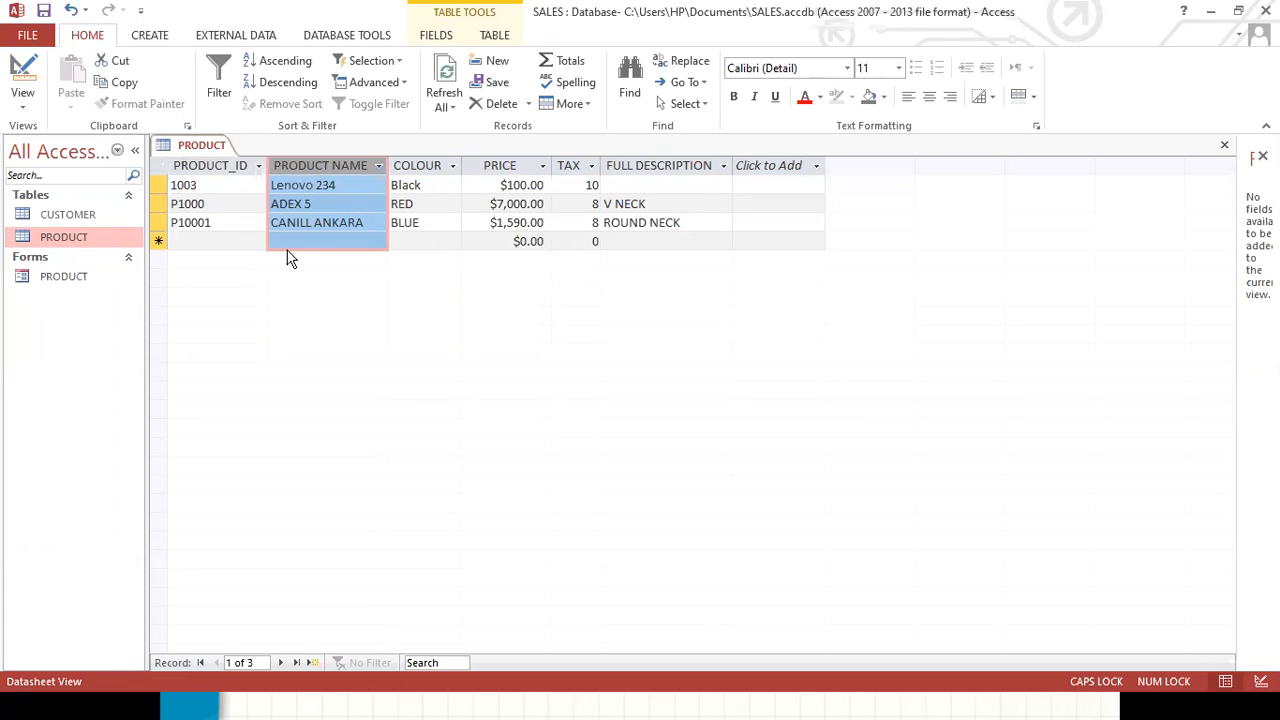
left_click(218, 163)
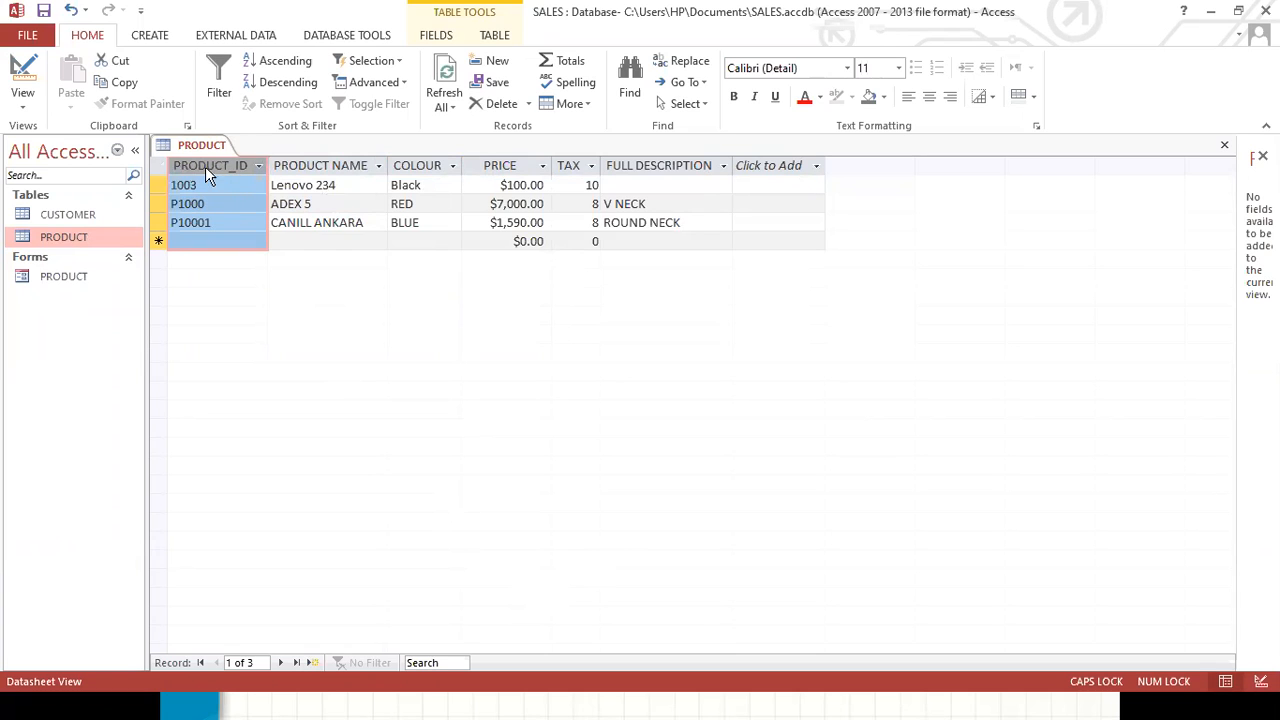
Switch the PRODUCT table to Design View and select the PRODUCT_ID field.
left_click(23, 103)
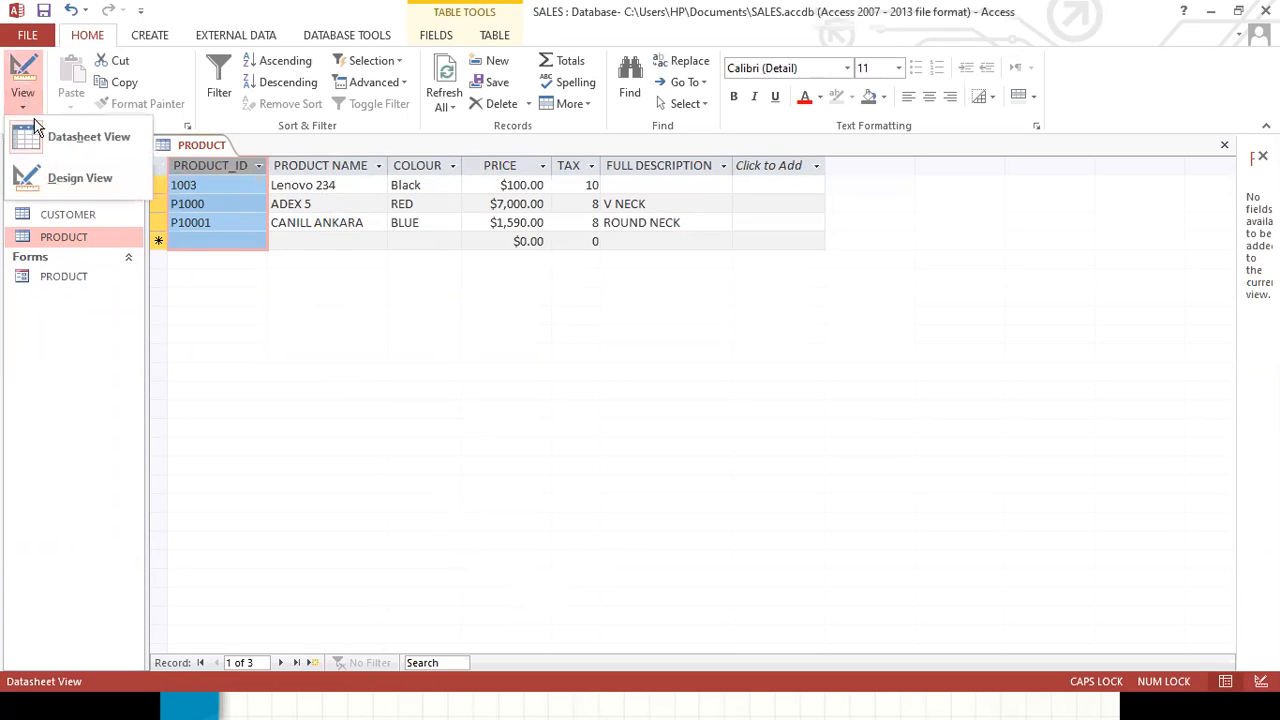
left_click(73, 177)
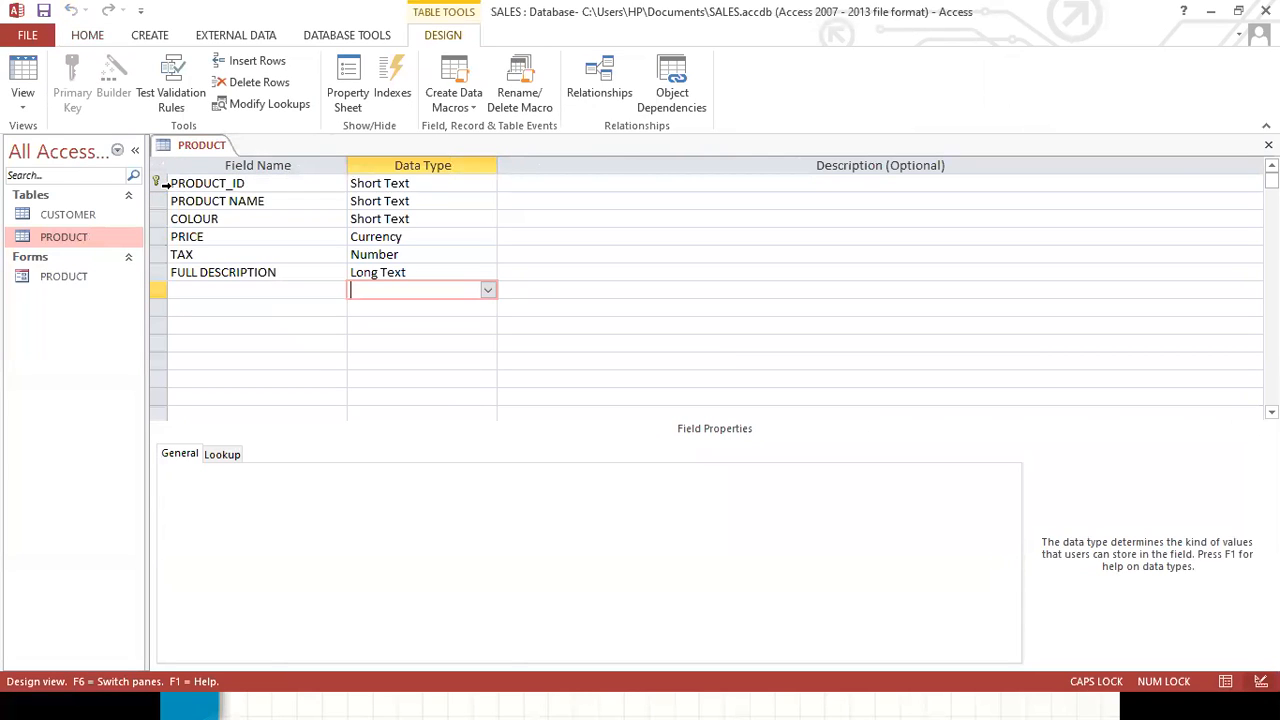
left_click(257, 183)
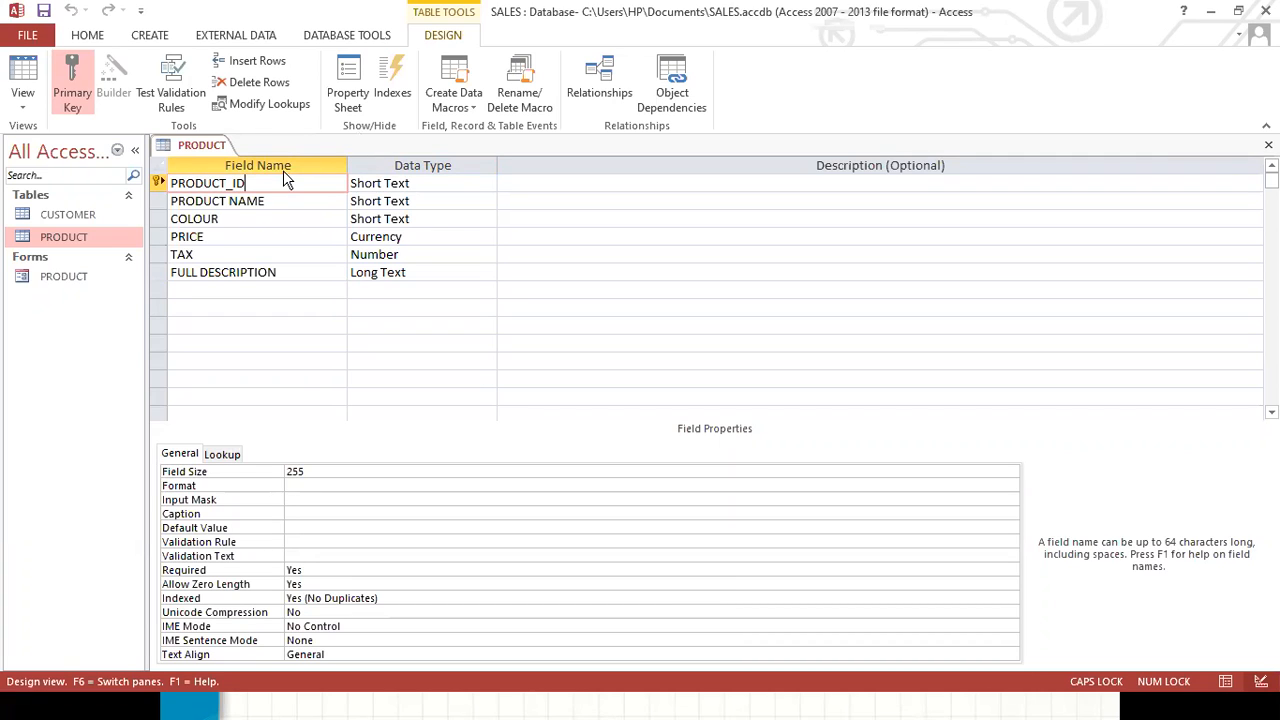
Open the table's indexes, delete the PRODUCT NAME index so only PrimaryKey remains, and close the indexes window.
left_click(387, 89)
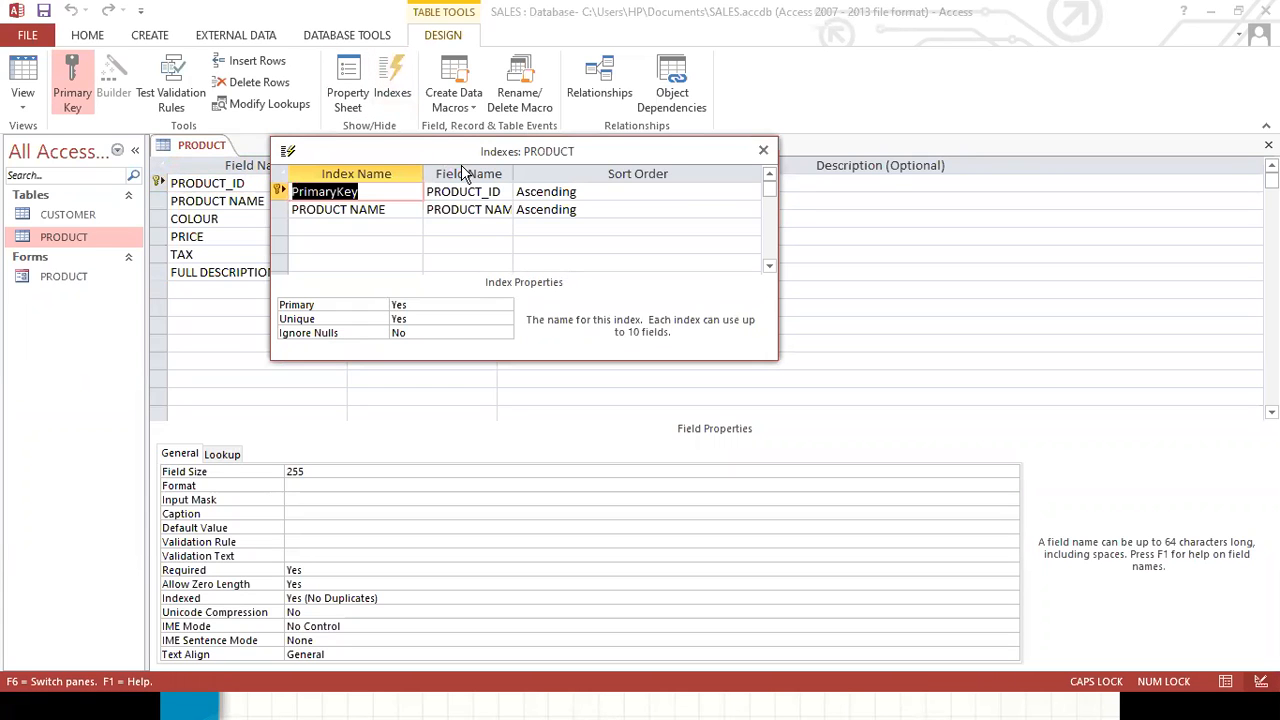
left_click_drag(462, 157, 499, 223)
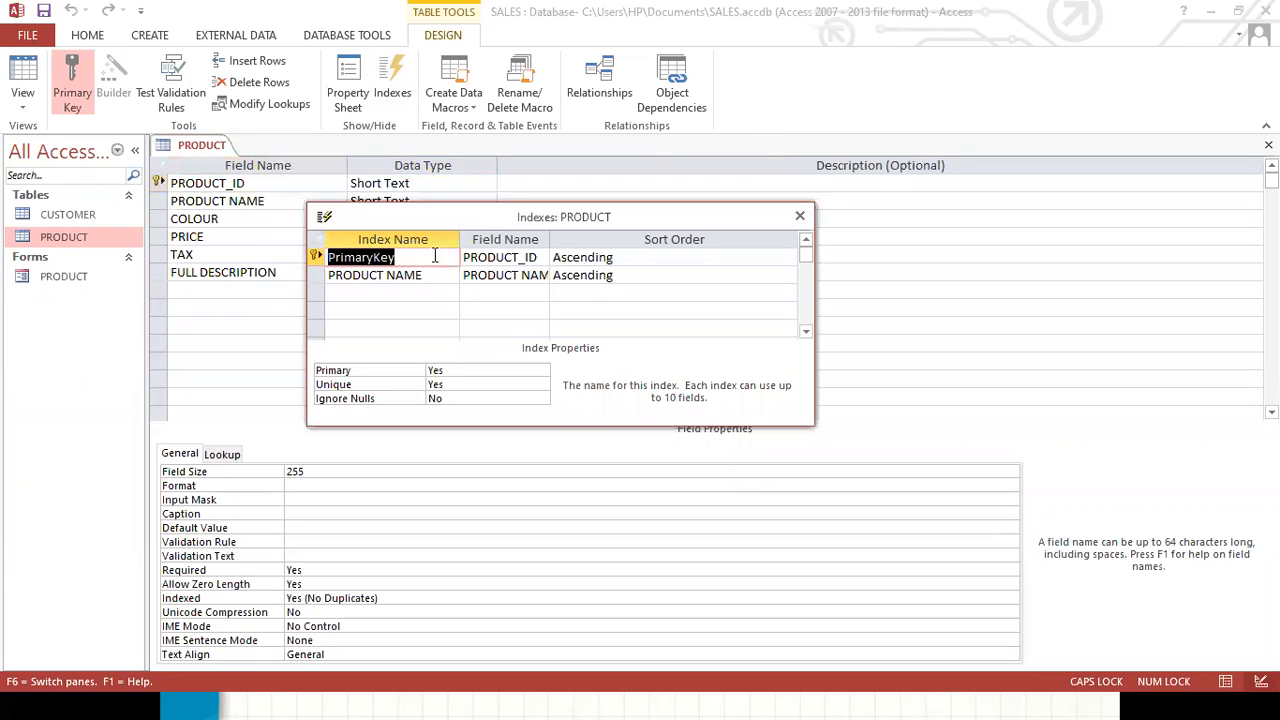
left_click(314, 275)
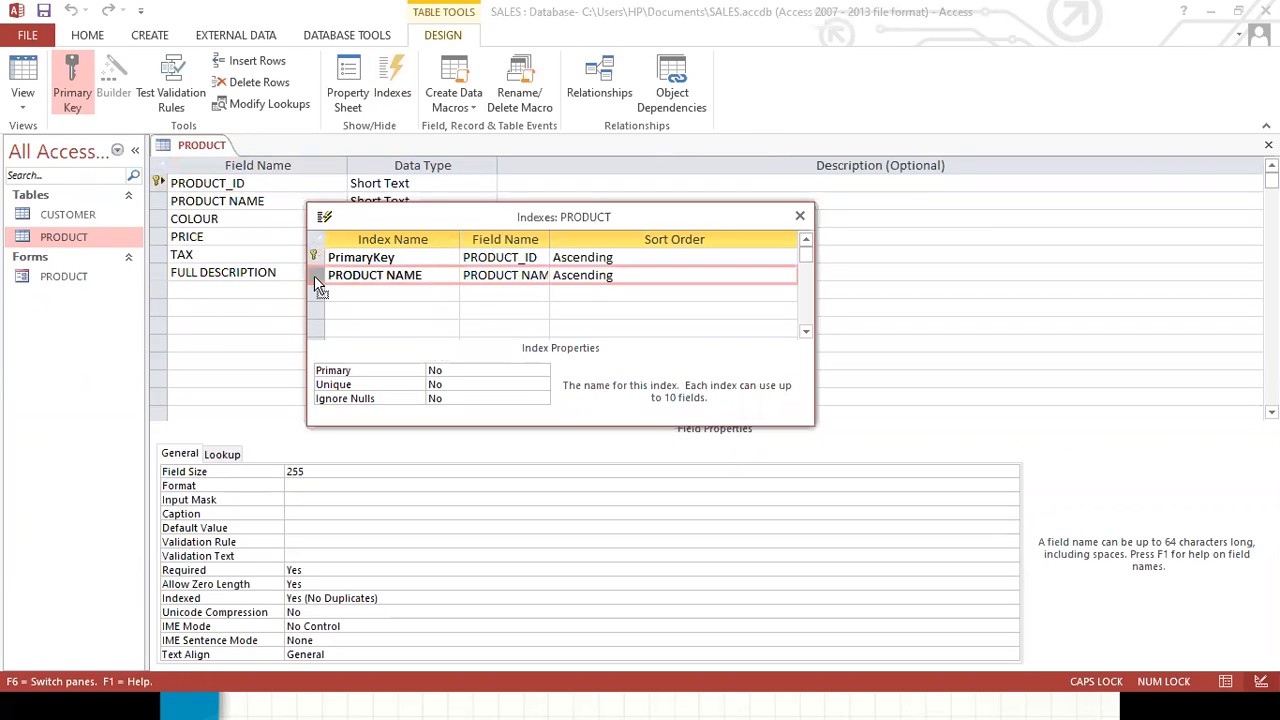
right_click(314, 276)
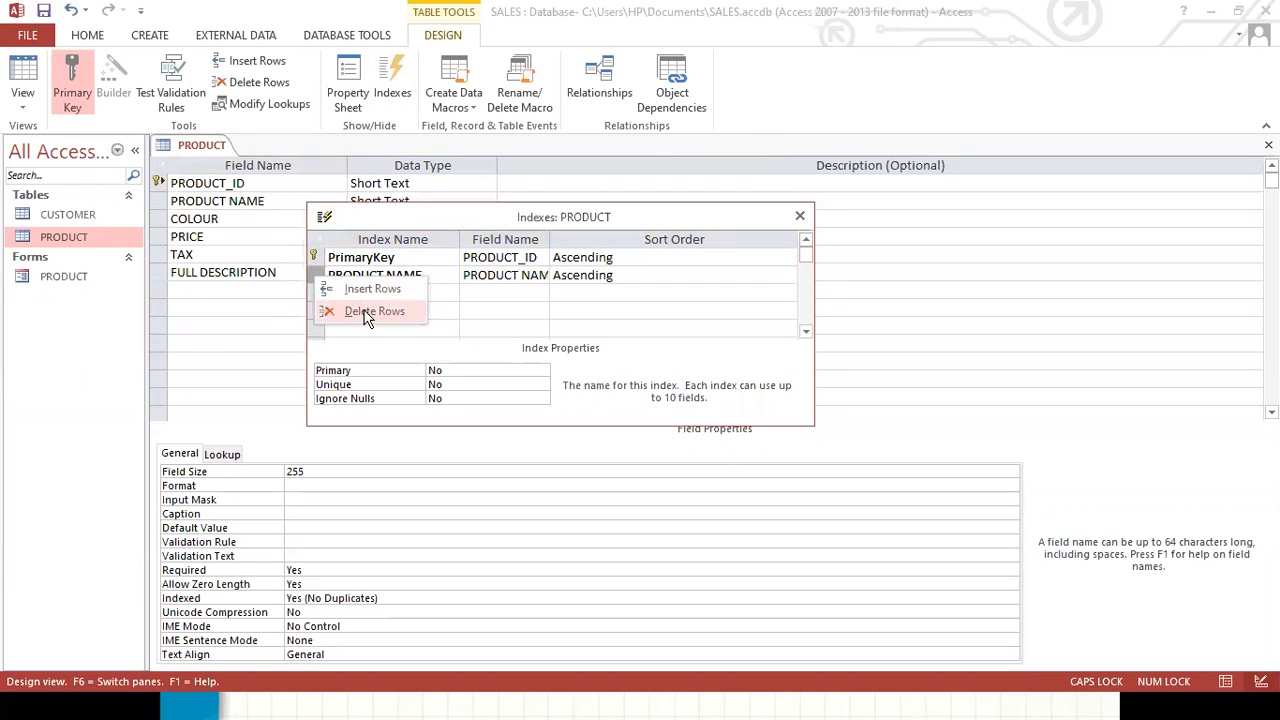
left_click(366, 312)
left_click_drag(418, 218, 452, 193)
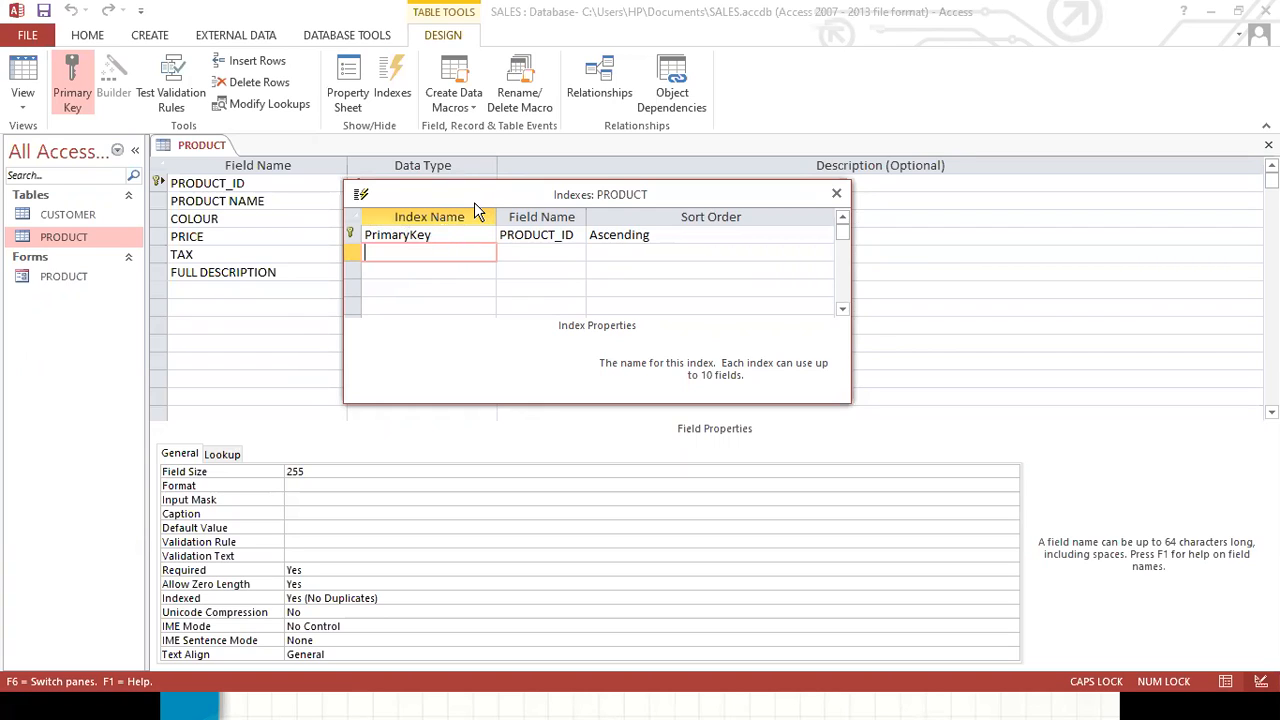
left_click(560, 234)
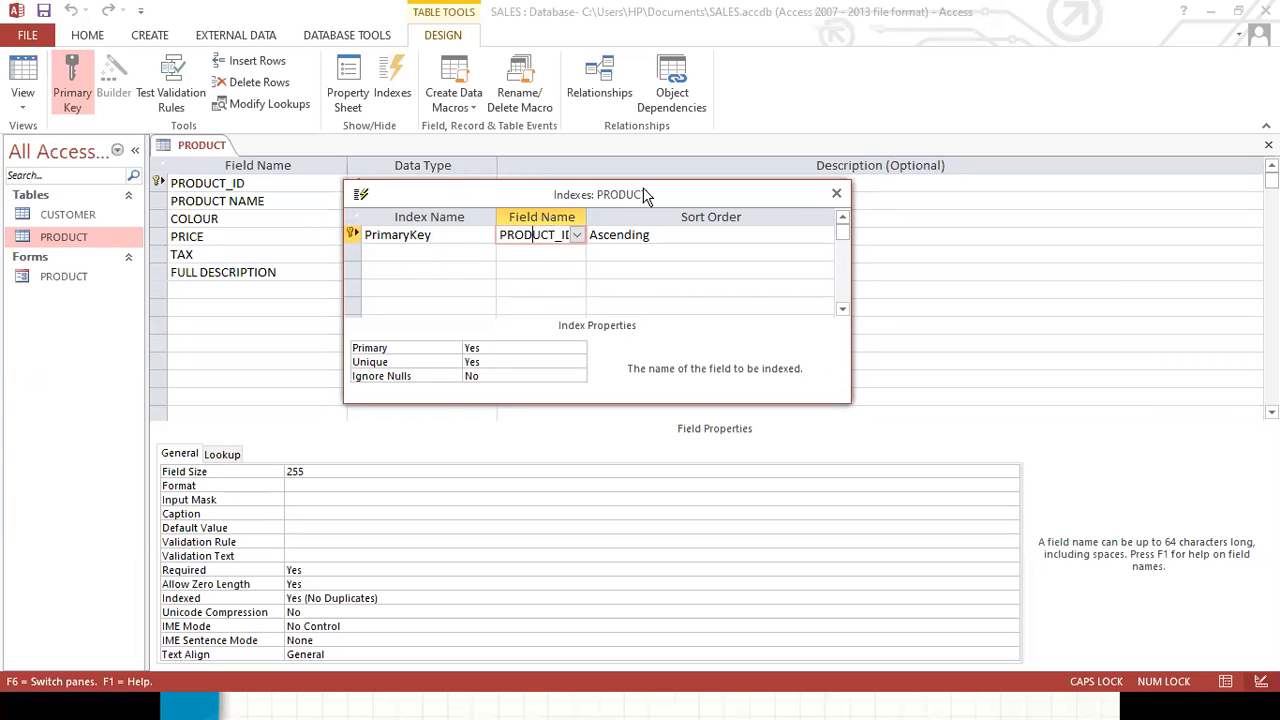
left_click(836, 195)
Compare the field properties of the PRODUCT_ID and PRODUCT NAME fields.
left_click(238, 200)
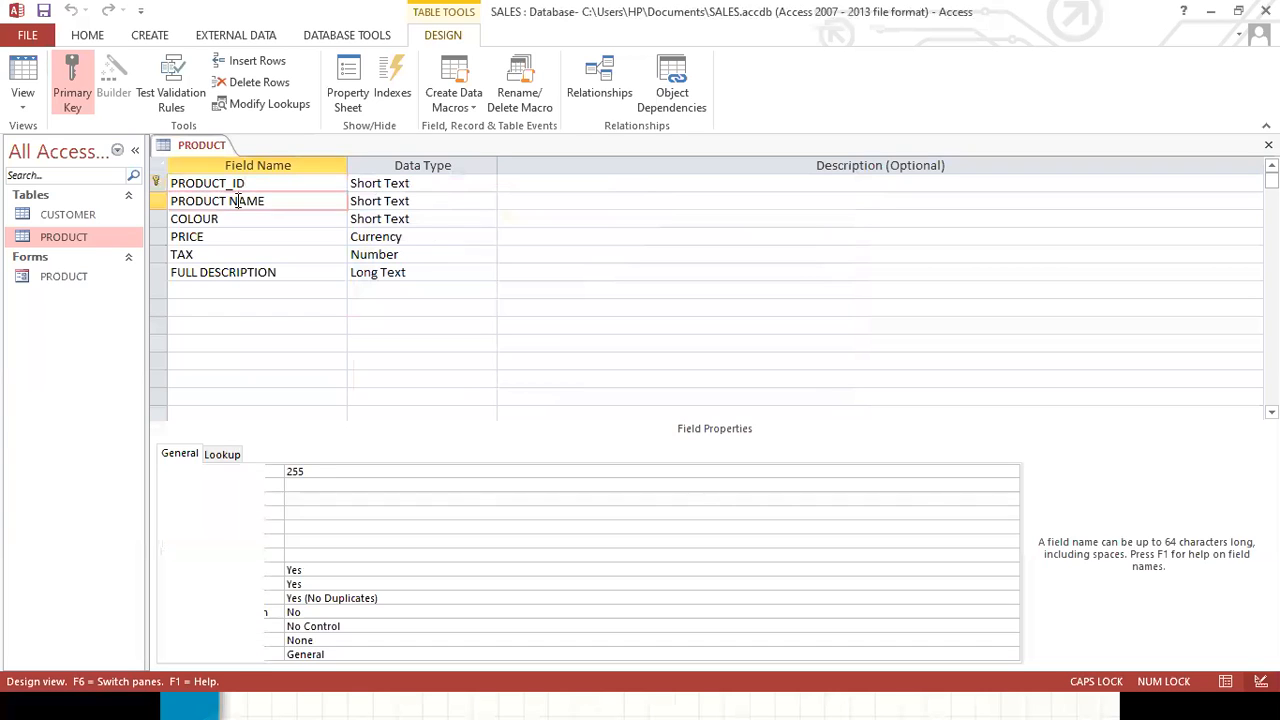
left_click(258, 183)
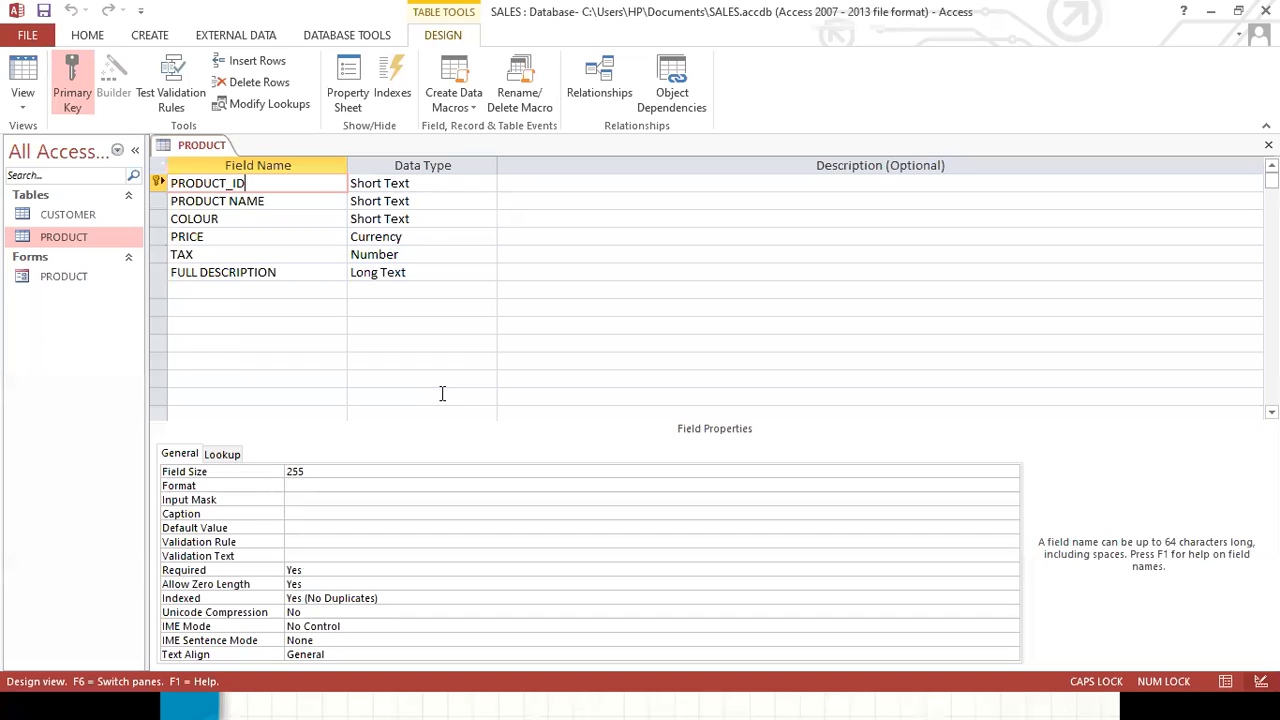
left_click(283, 203)
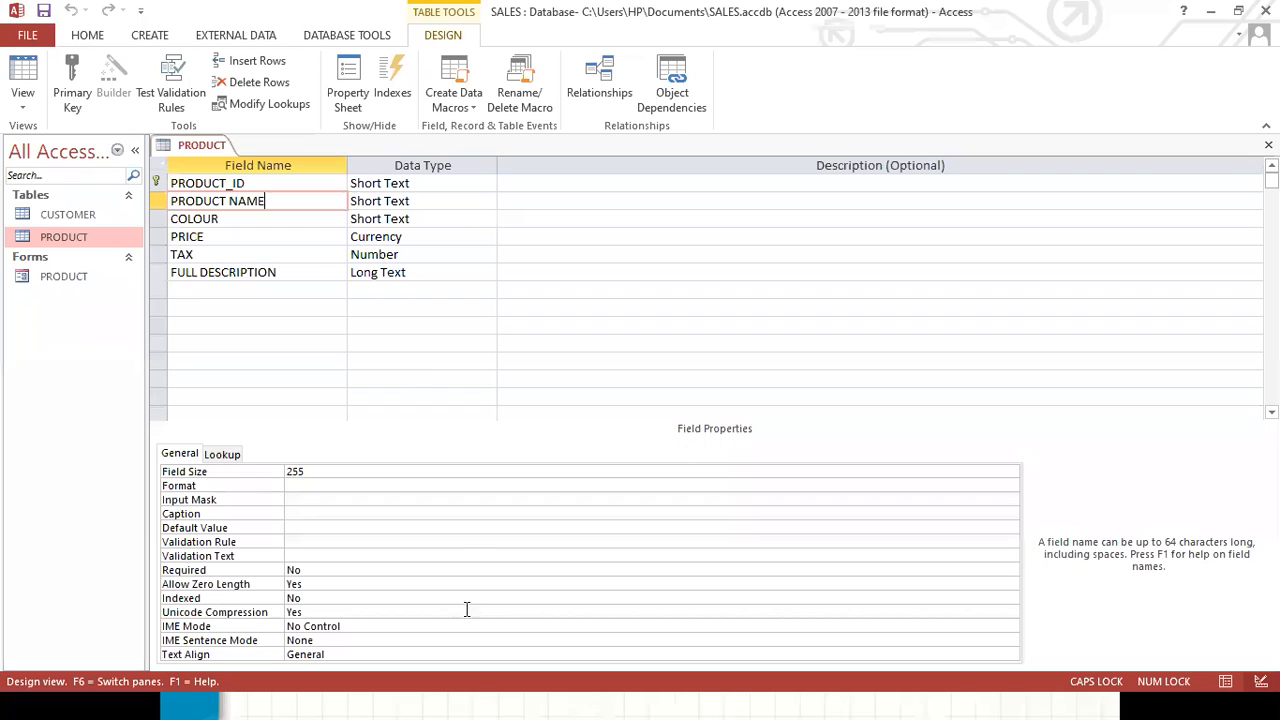
left_click(260, 183)
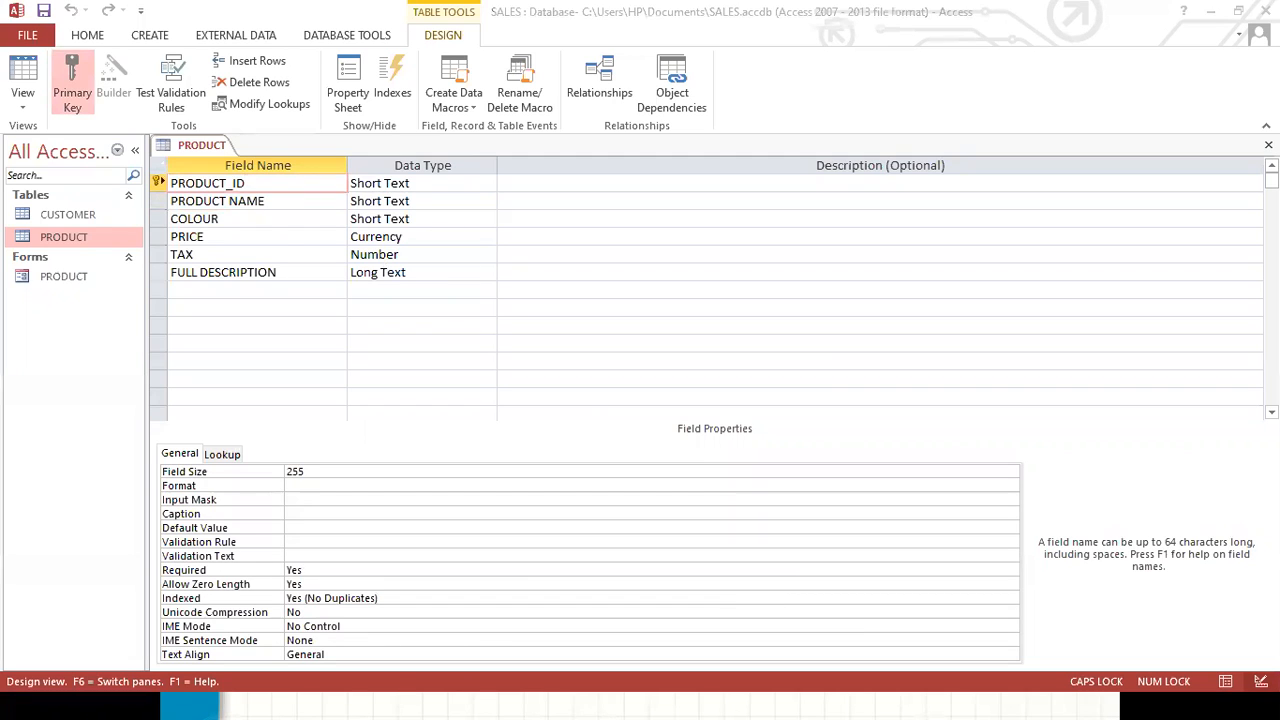
Switch to the web browser and open the Konga store tab.
mouse_move(540, 706)
key("super")
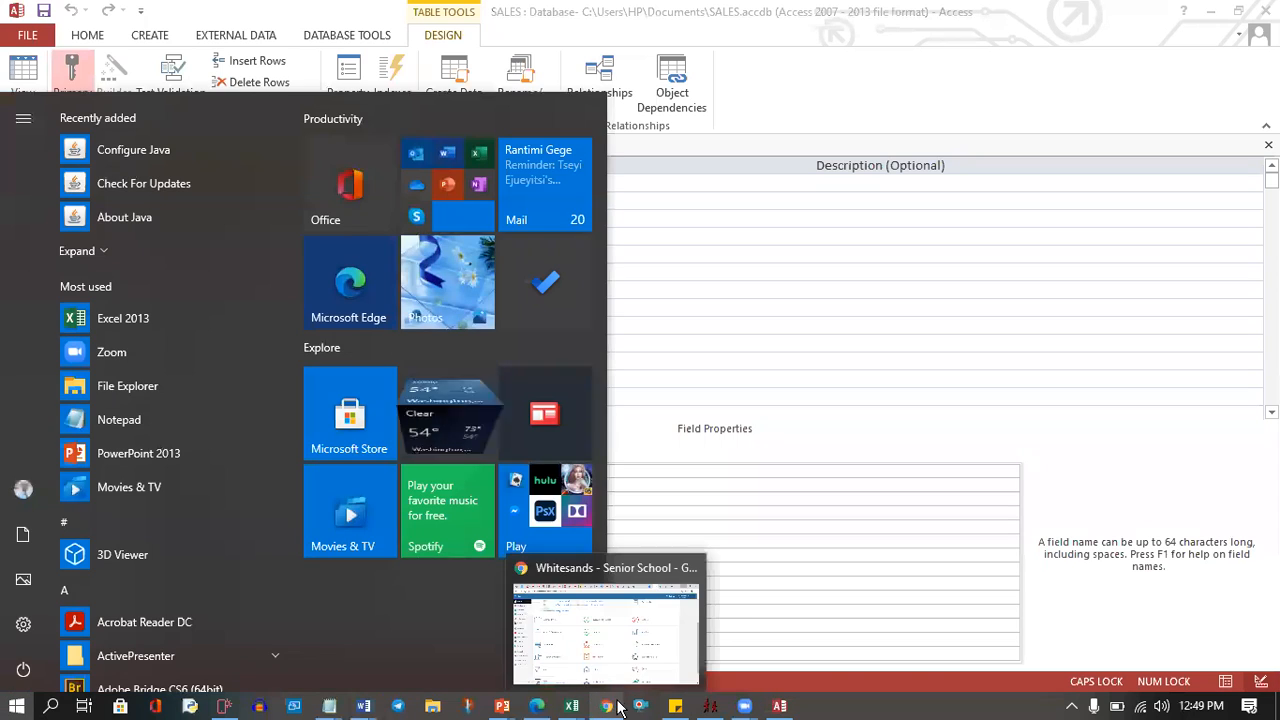
left_click(540, 706)
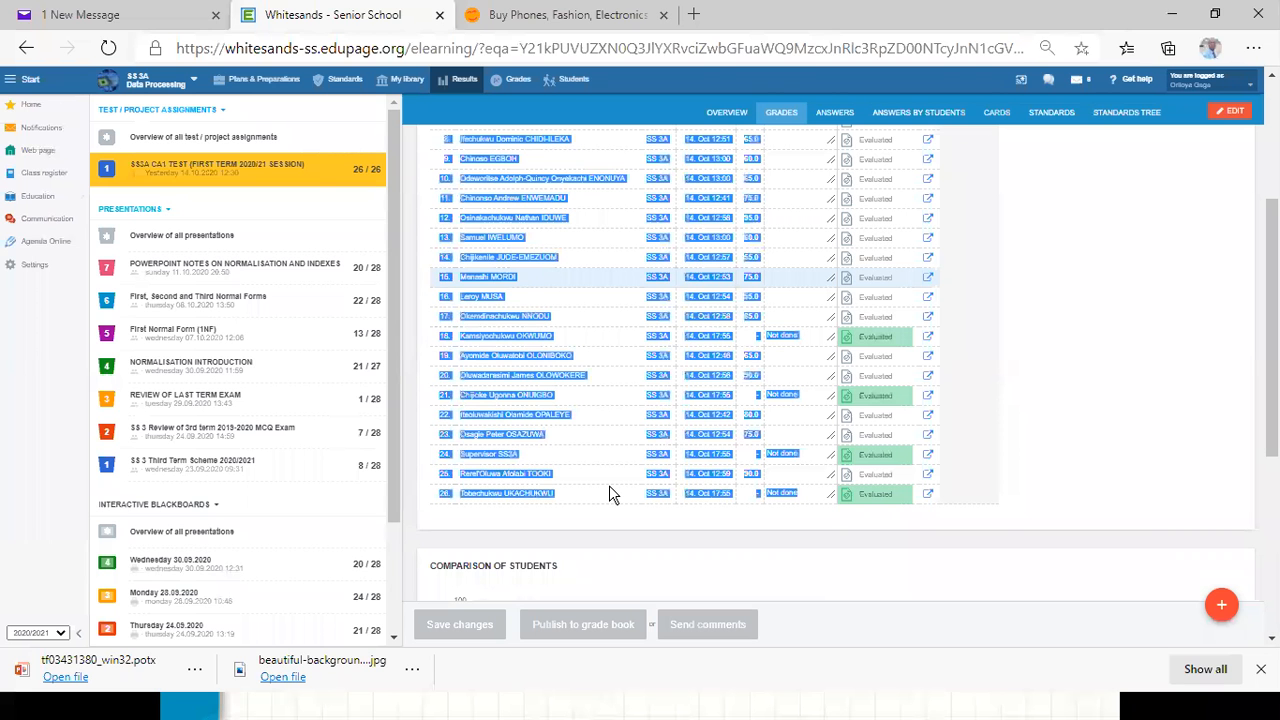
left_click(537, 14)
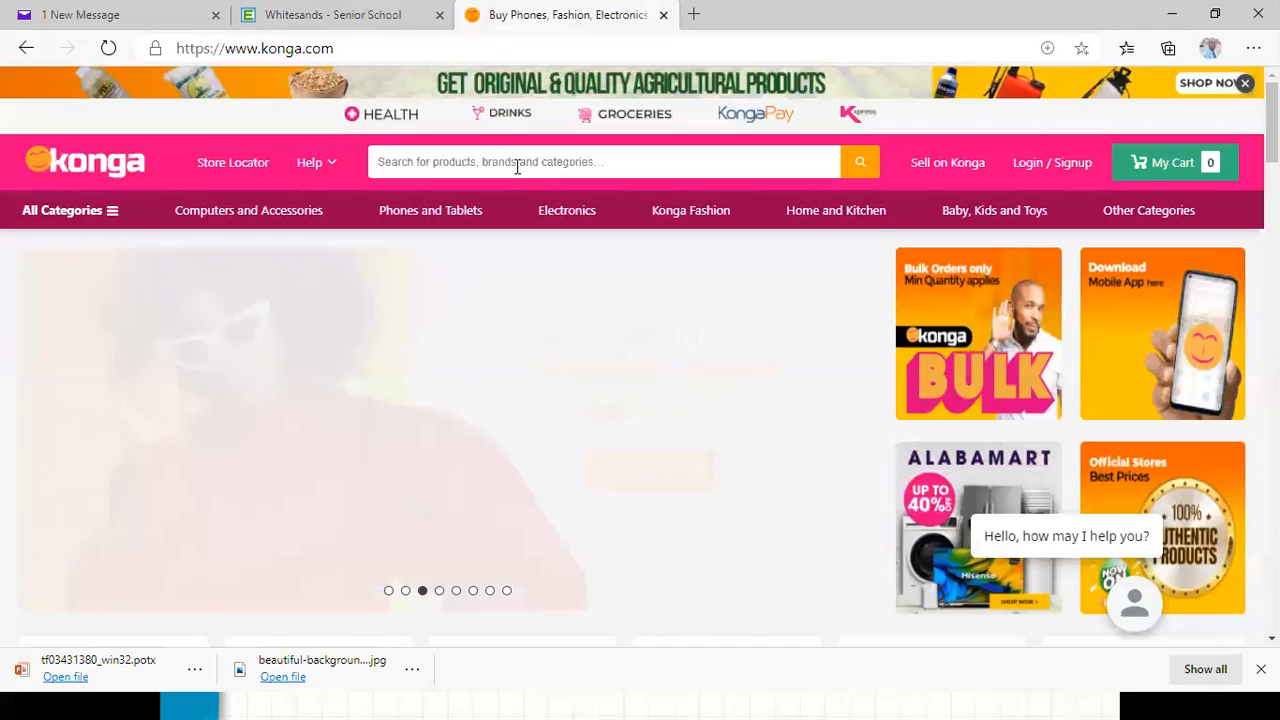
Search the Konga store for LENOVO and browse the product results.
left_click(472, 176)
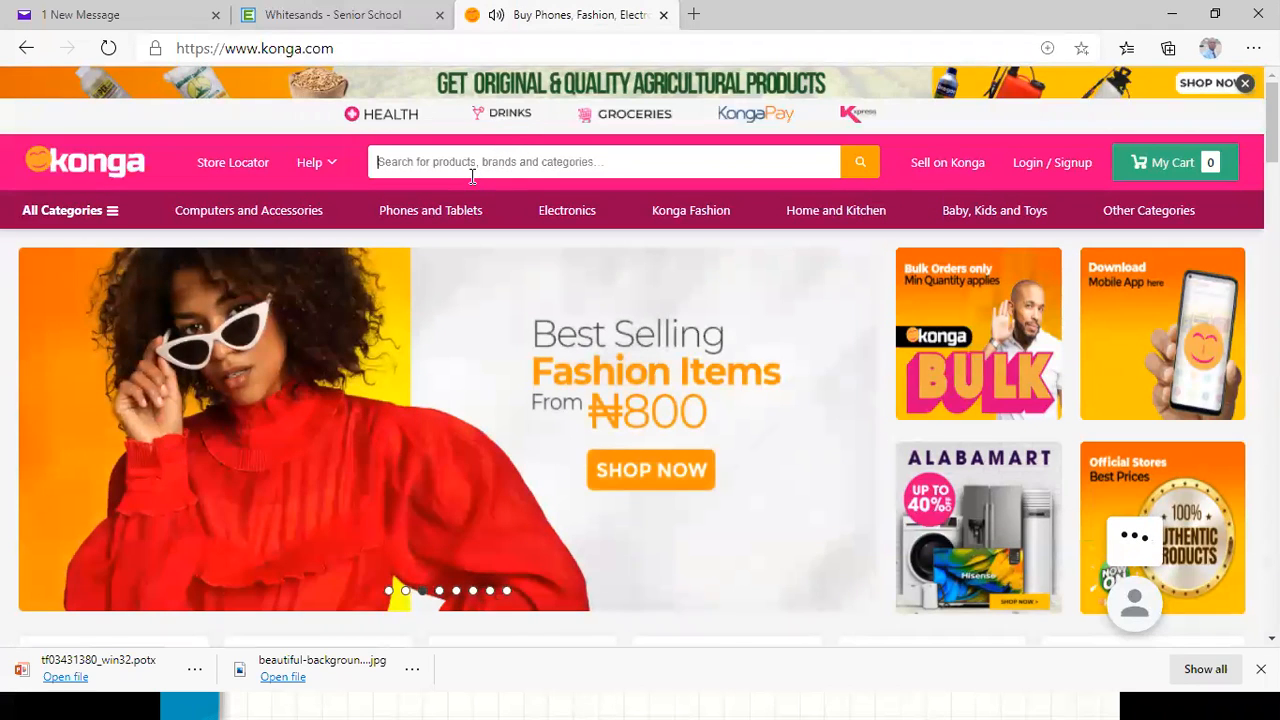
type("LENO")
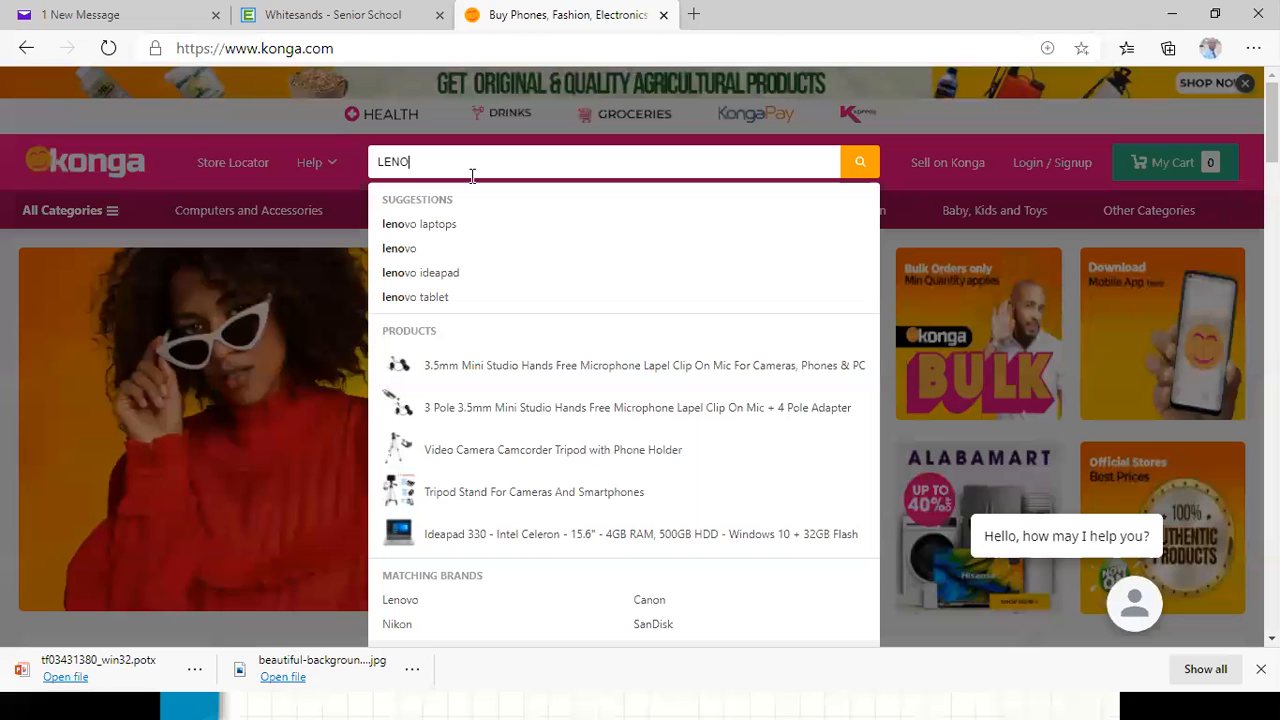
type("VO")
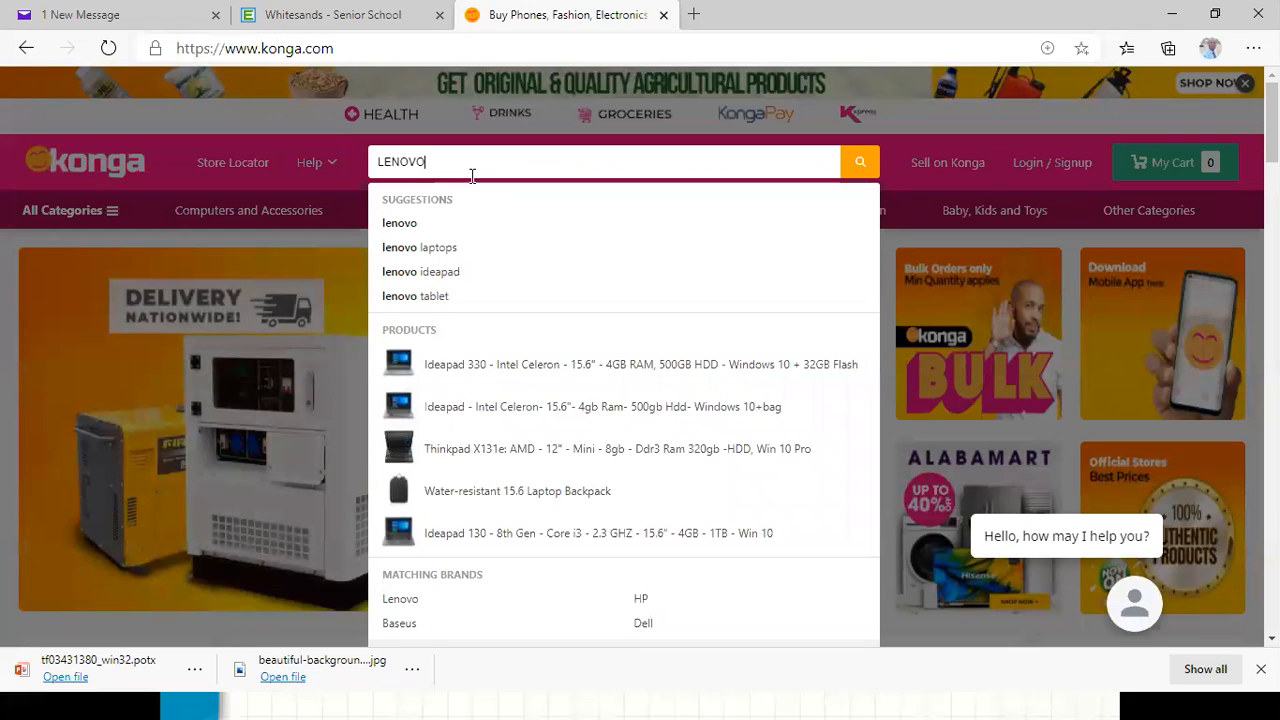
key("Return")
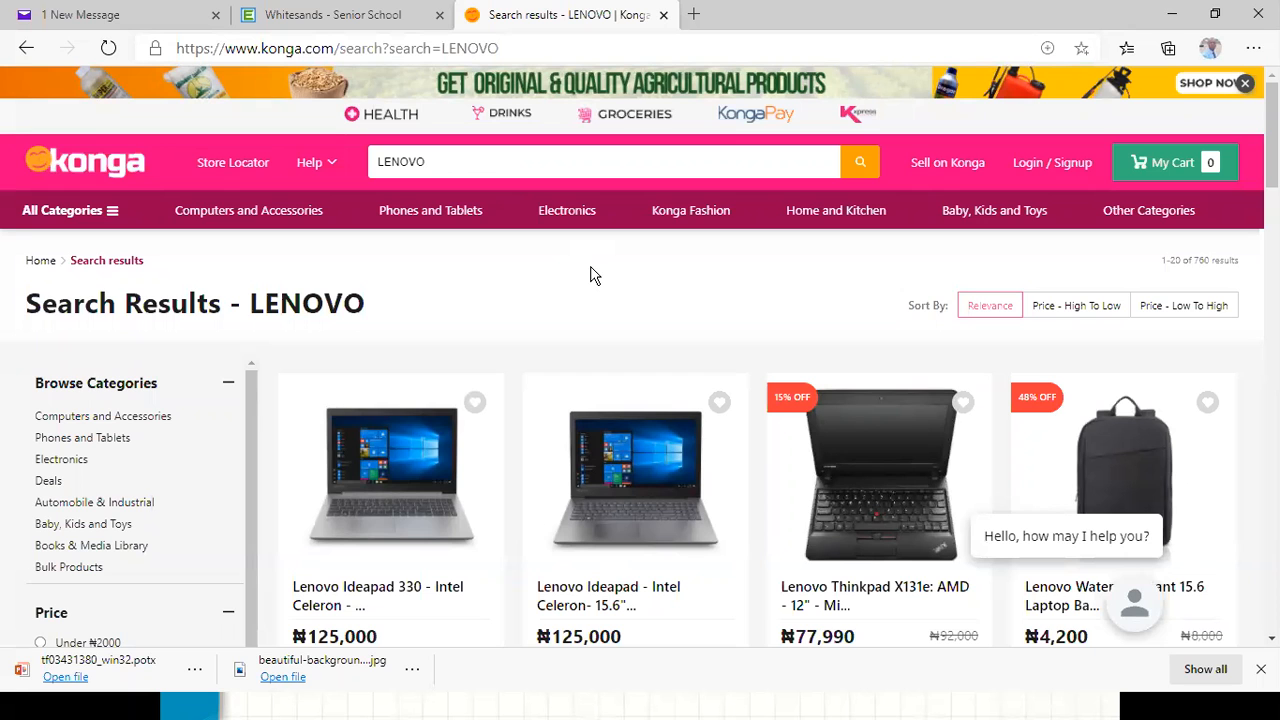
scroll(590, 276, "down", 2)
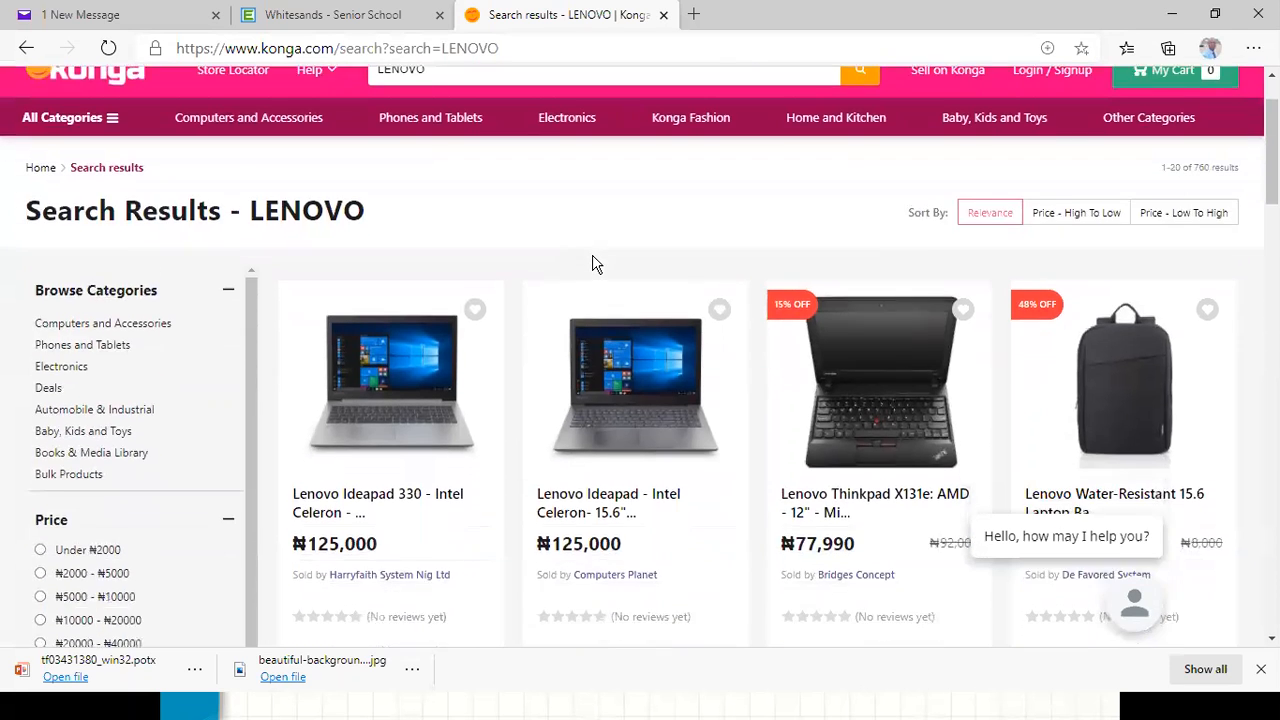
scroll(595, 263, "up", 1)
scroll(592, 265, "up", 1)
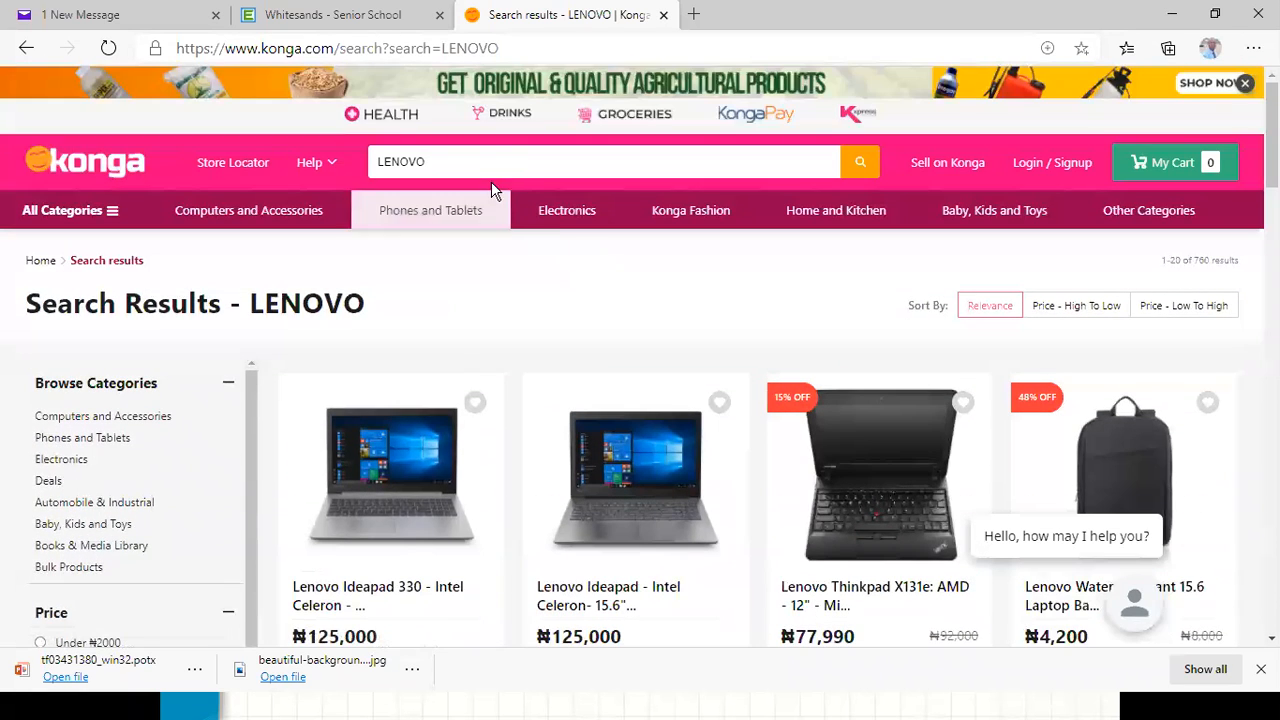
left_click(459, 163)
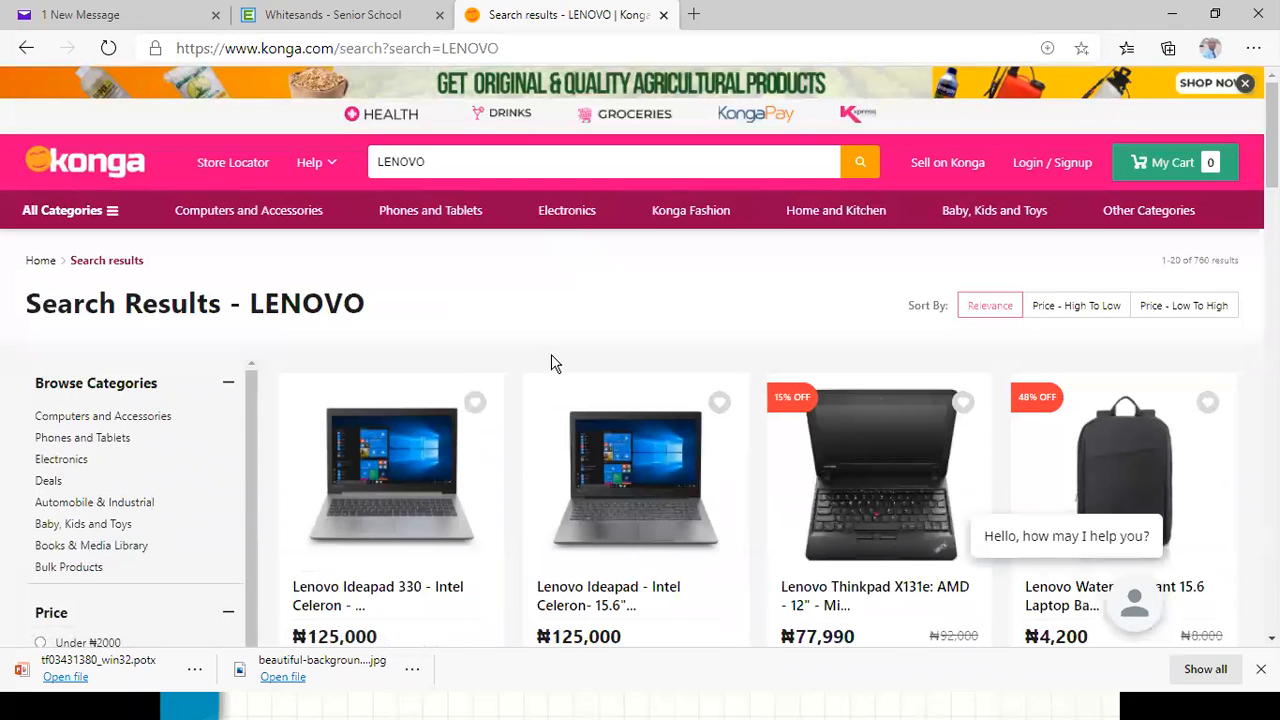
Scroll through the LENOVO product listings in the Konga search results.
scroll(561, 435, "down", 2)
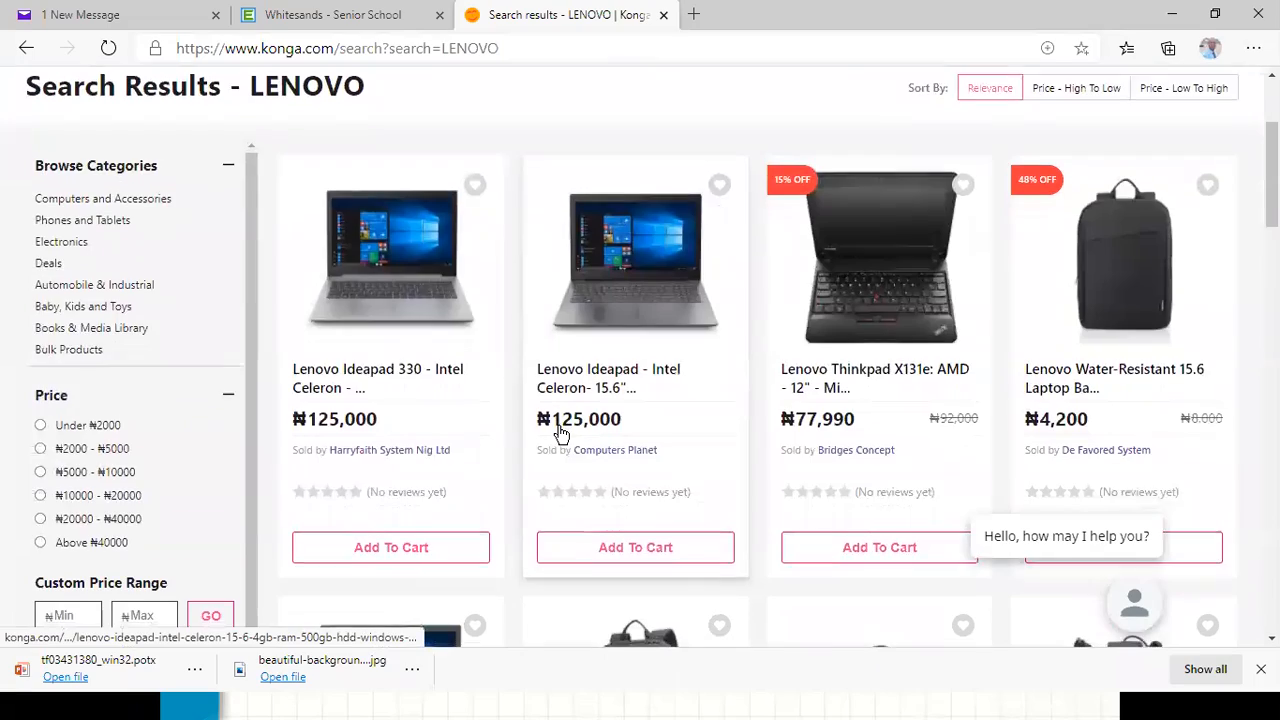
scroll(561, 435, "down", 3)
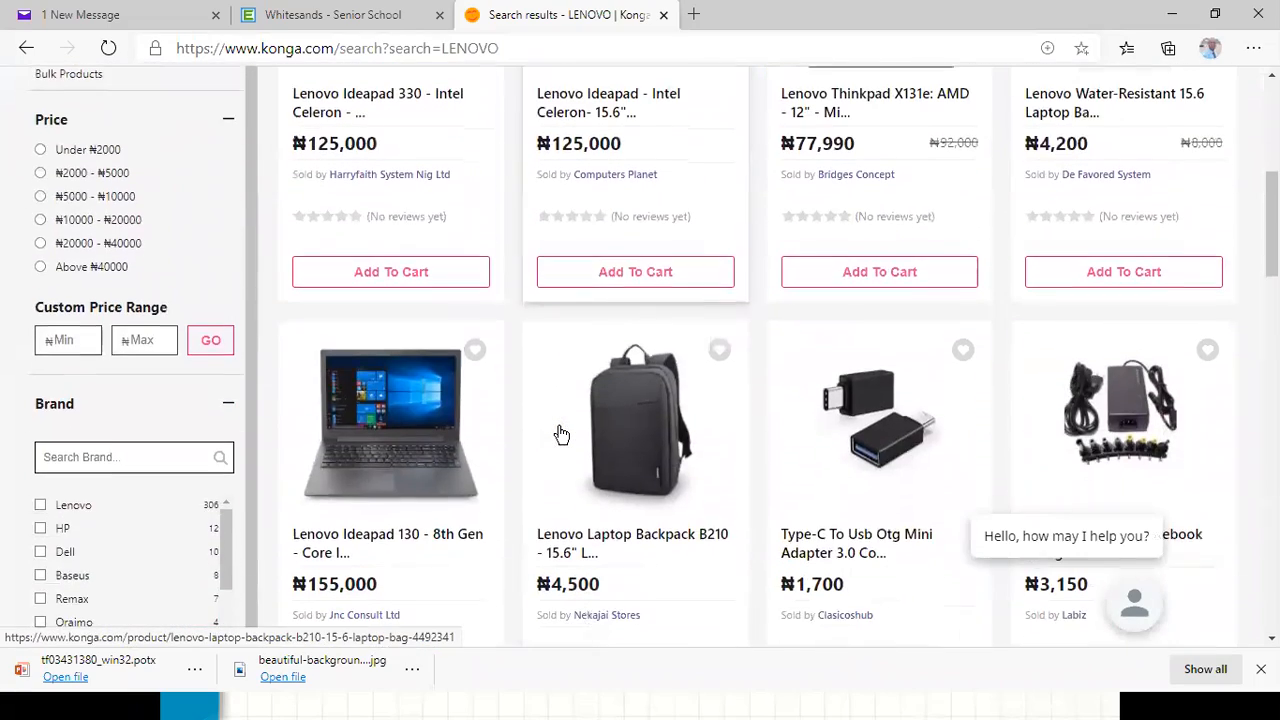
scroll(561, 435, "down", 1)
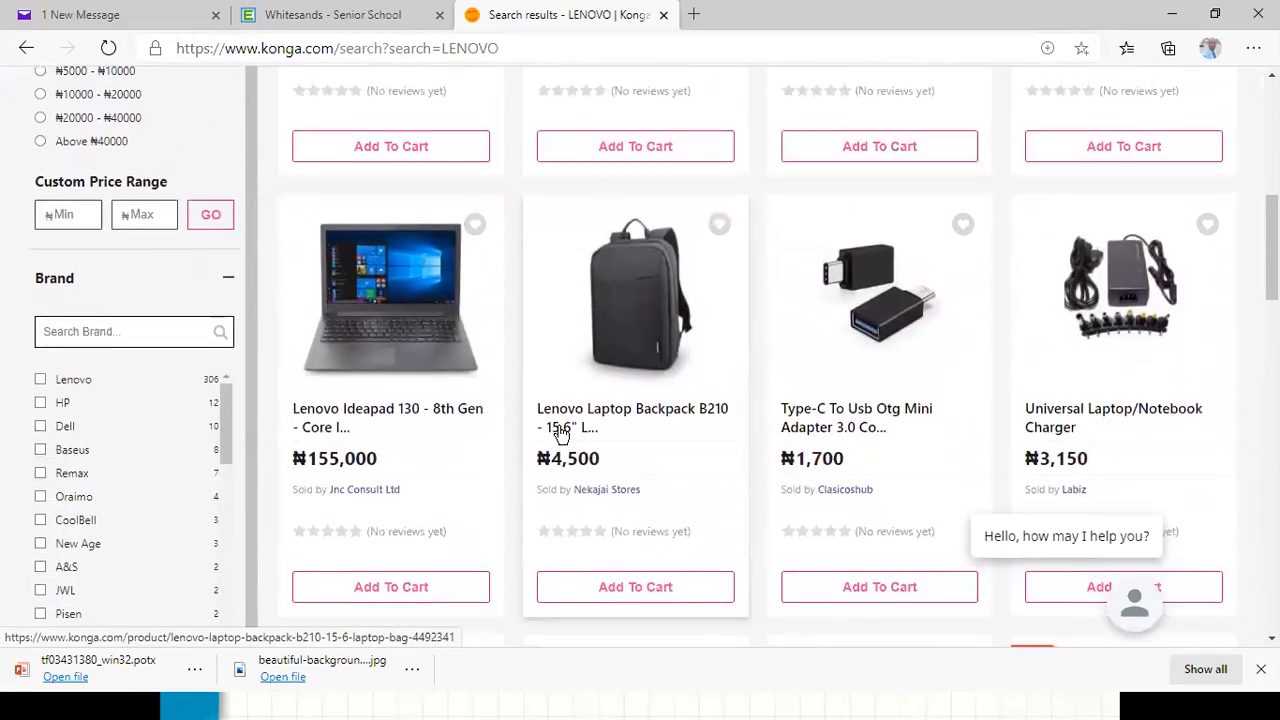
scroll(561, 435, "up", 6)
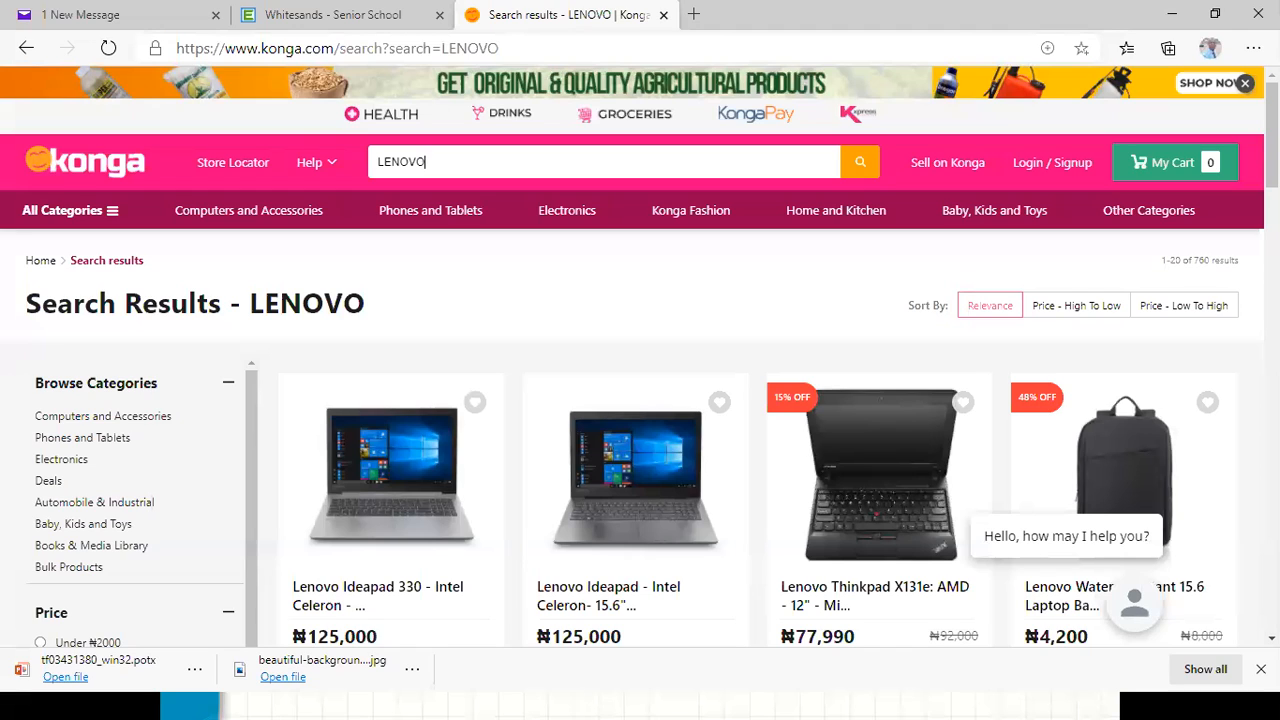
key("alt+Tab")
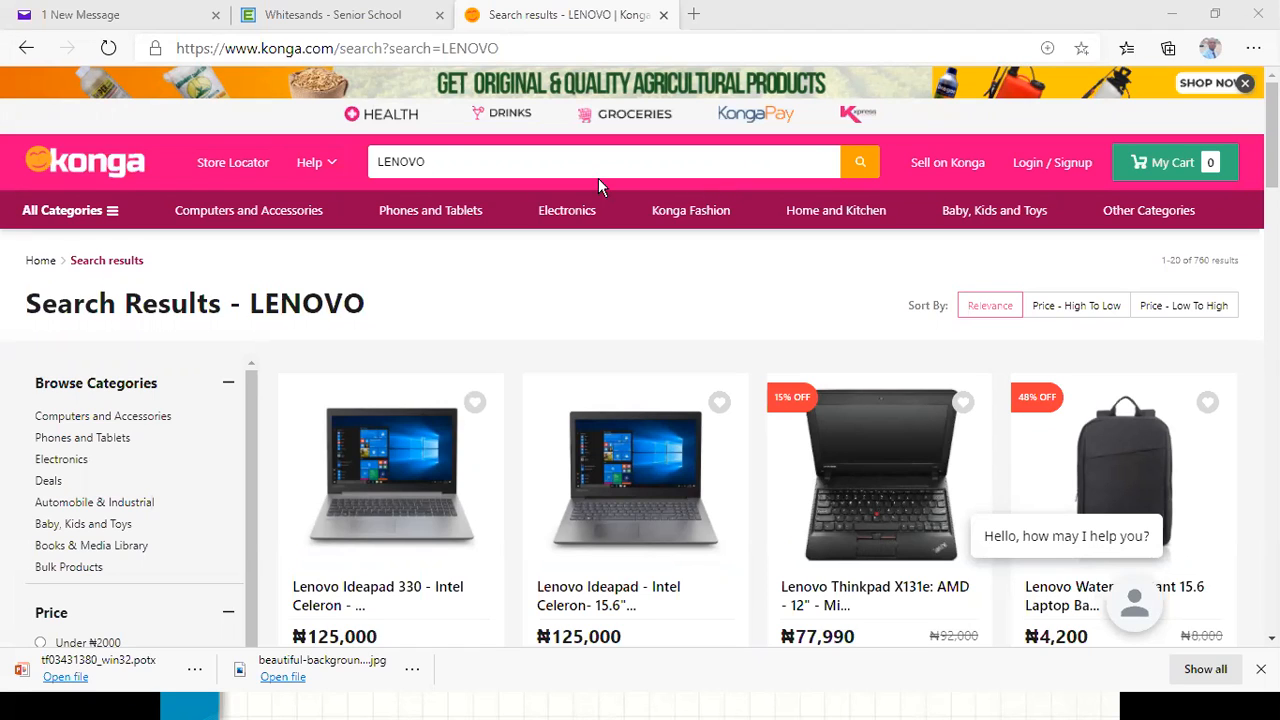
left_click(474, 163)
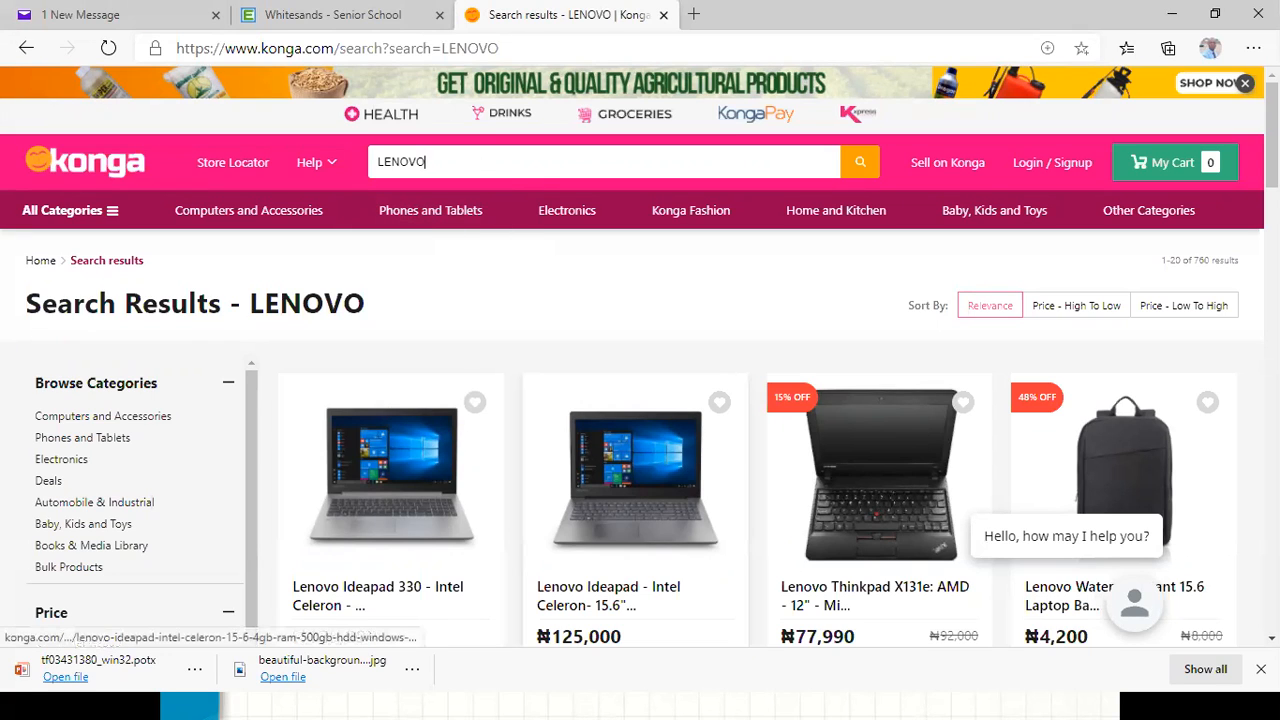
scroll(694, 466, "down", 4)
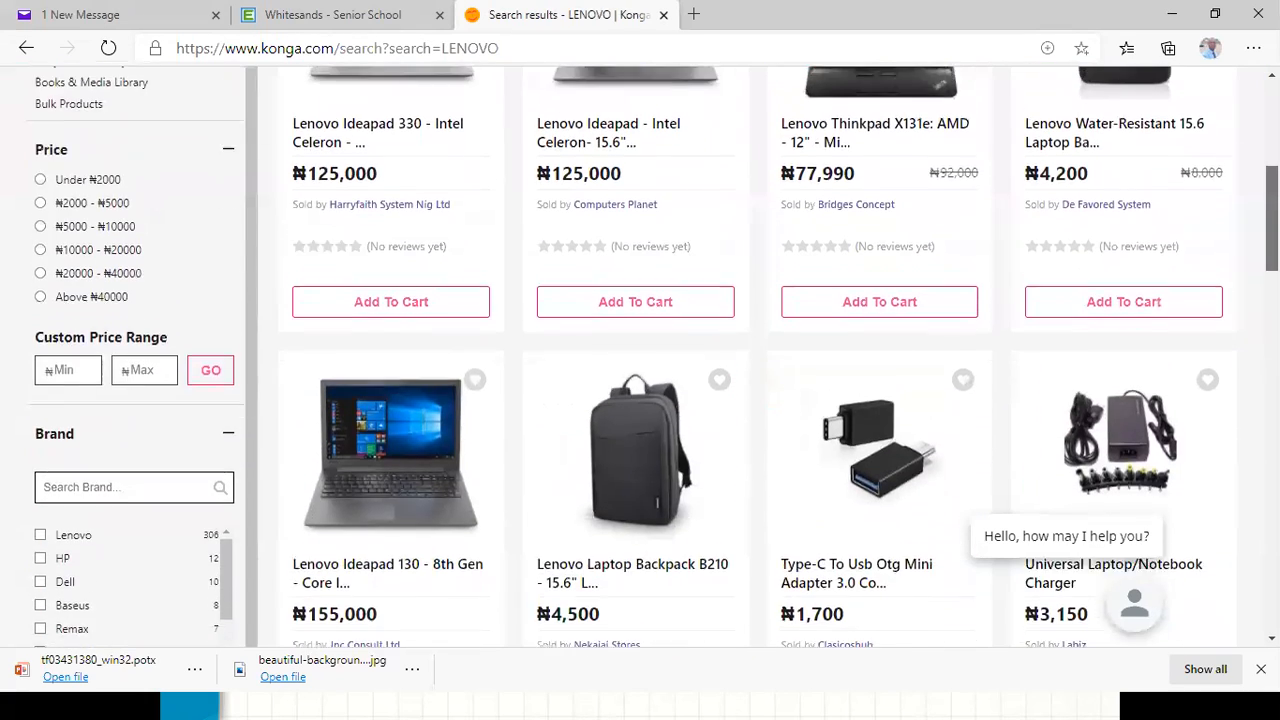
scroll(653, 356, "up", 3)
left_click_drag(1272, 165, 1272, 166)
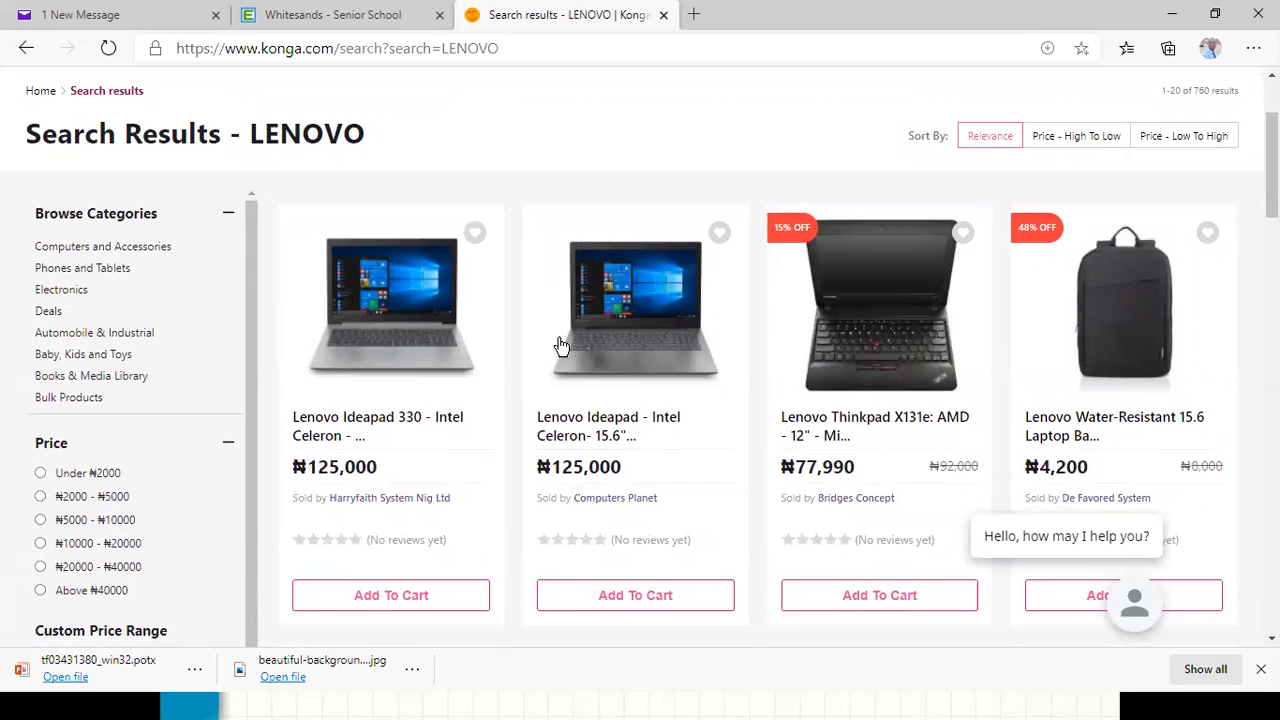
Open the Lenovo Ideapad Intel Celeron 15.6" listing and highlight its product code 4652959.
left_click(629, 333)
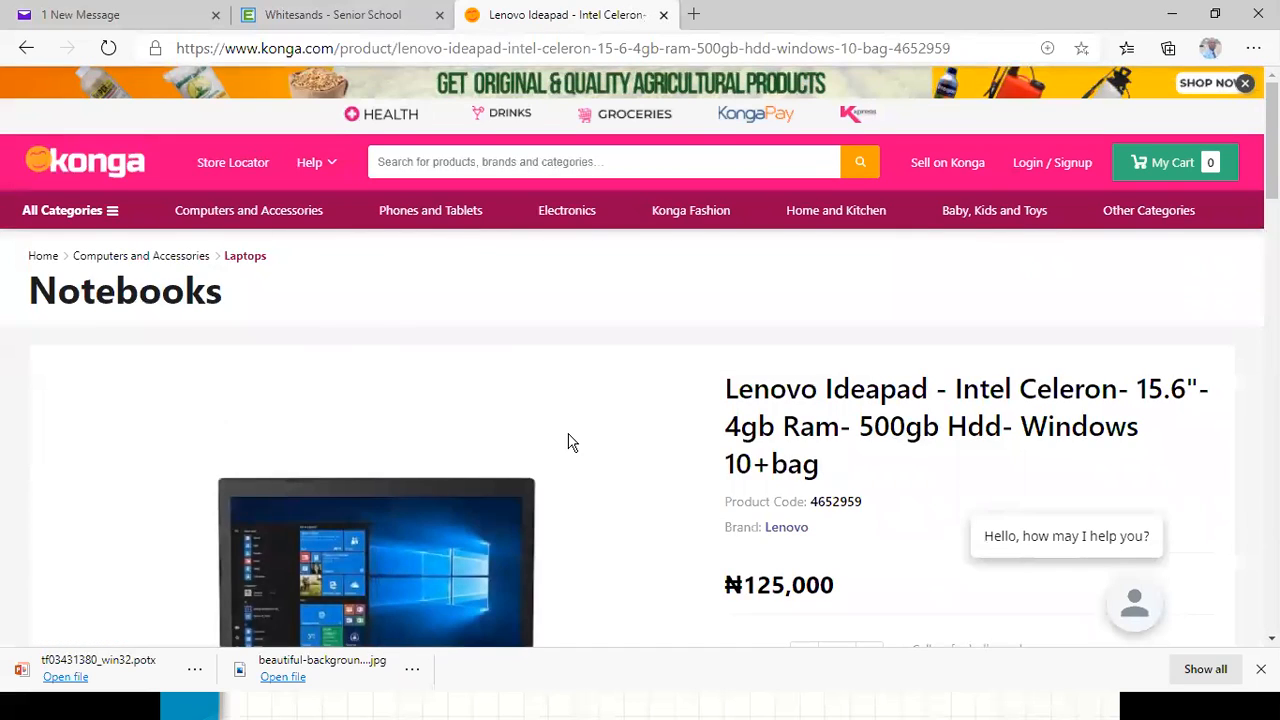
scroll(560, 390, "down", 4)
scroll(563, 405, "down", 2)
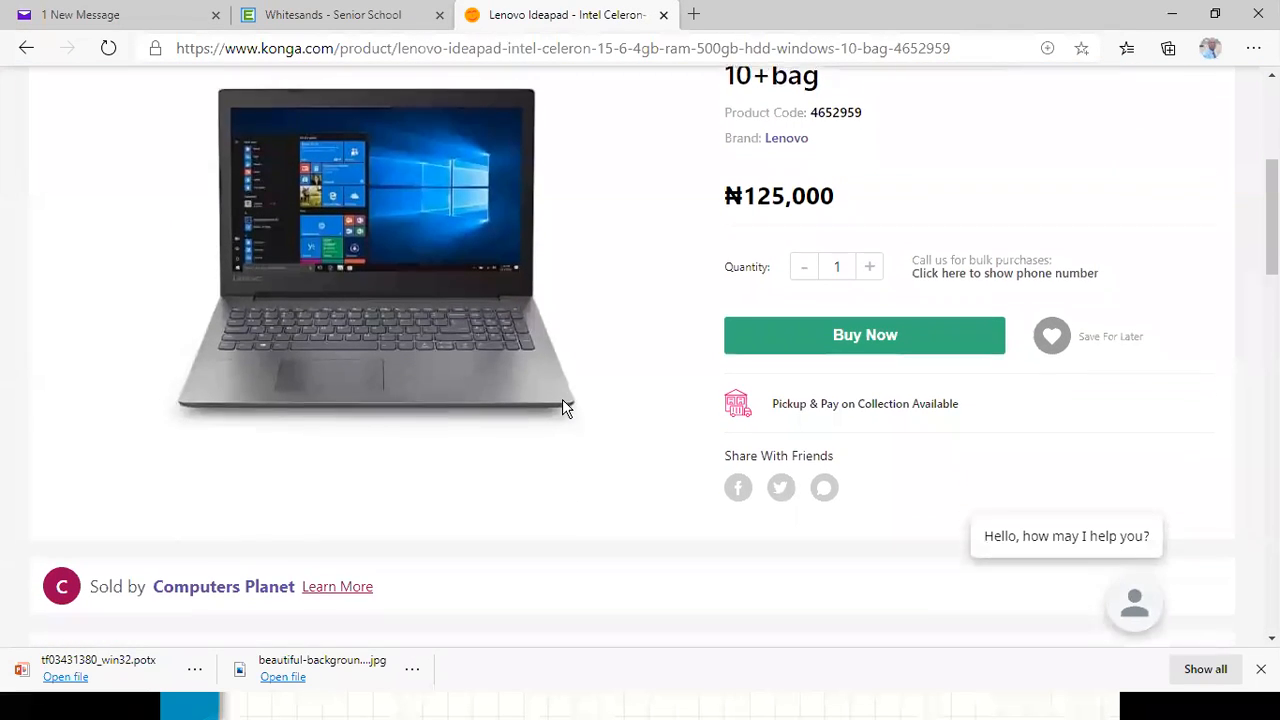
scroll(563, 405, "up", 5)
scroll(564, 408, "down", 1)
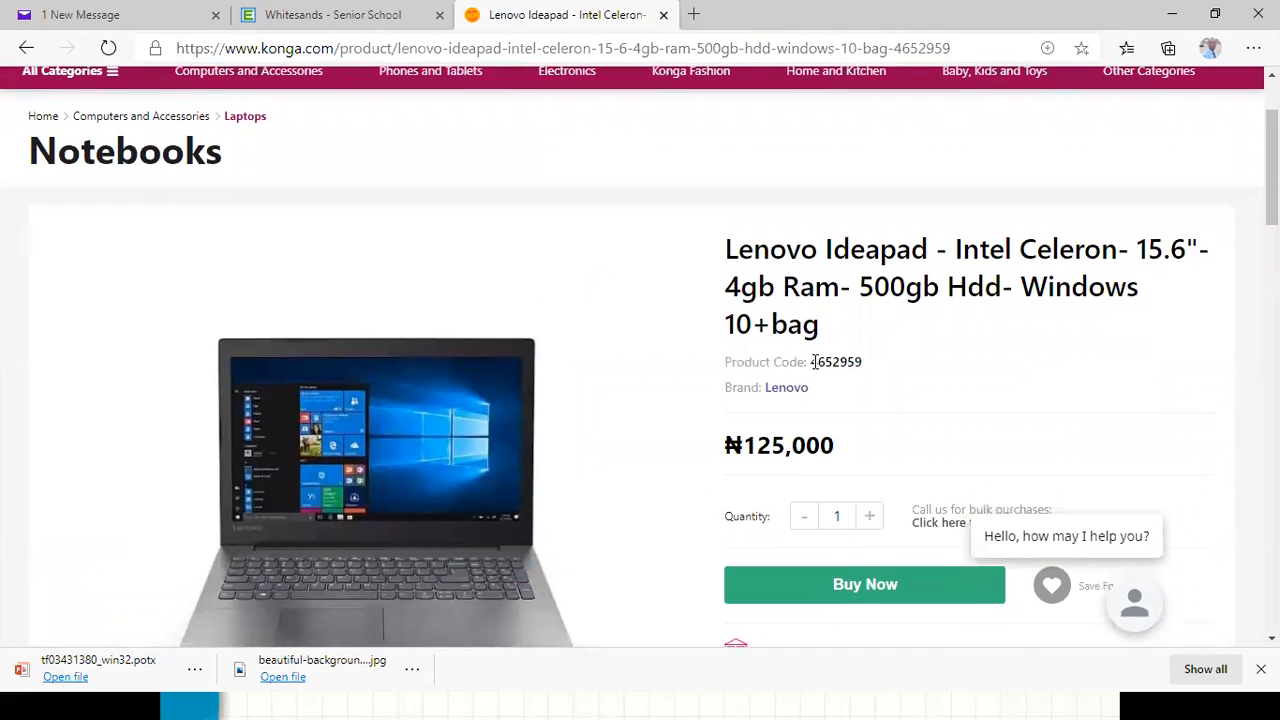
left_click_drag(814, 361, 874, 369)
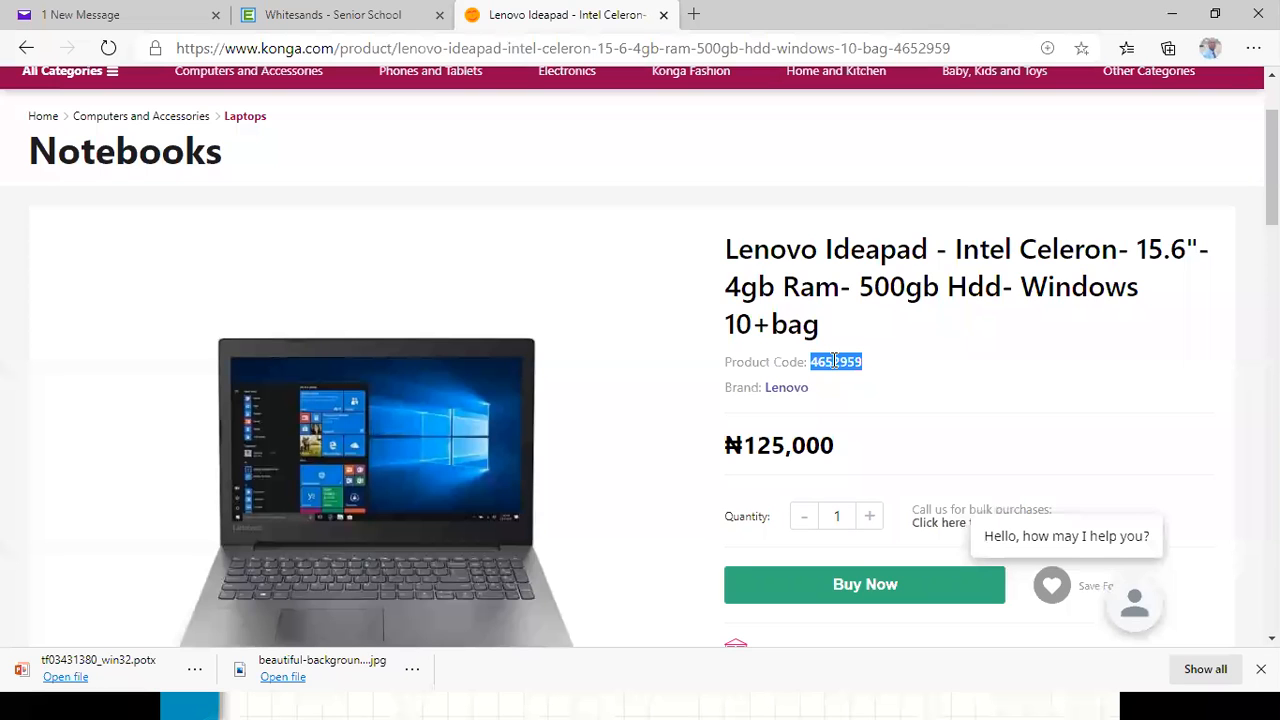
scroll(835, 361, "up", 2)
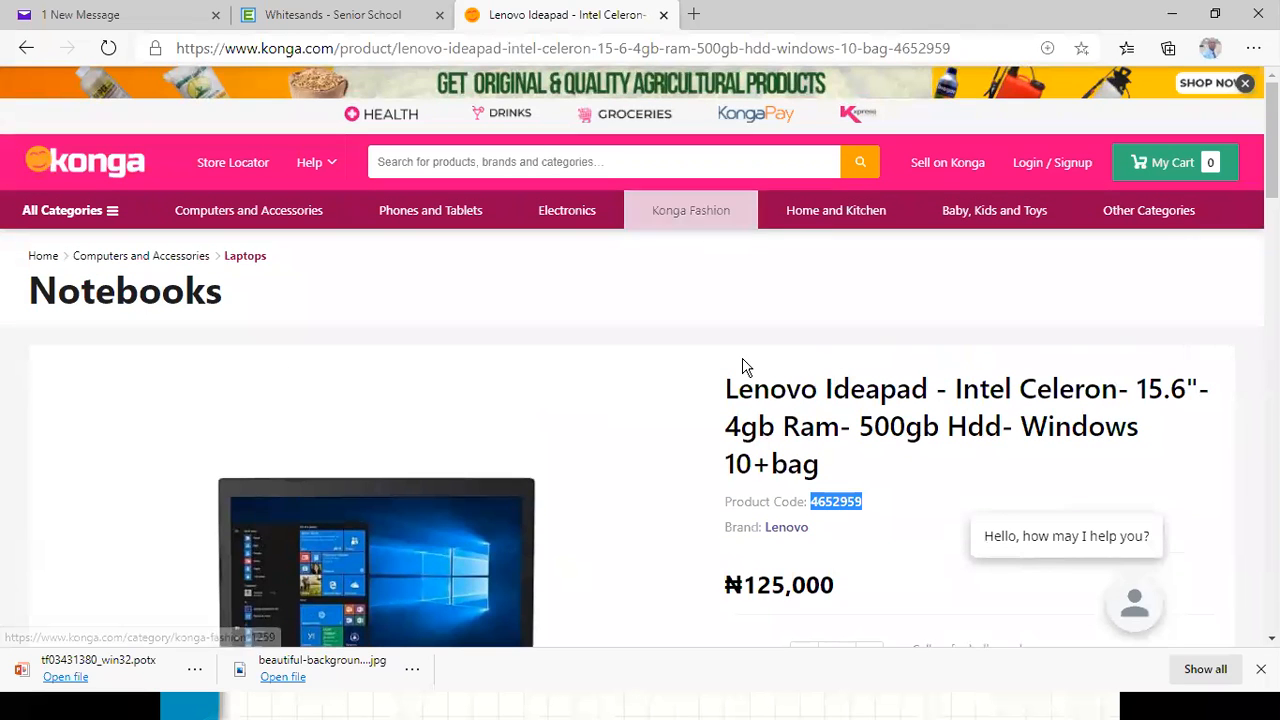
scroll(740, 350, "down", 6)
scroll(731, 334, "down", 15)
scroll(528, 240, "up", 20)
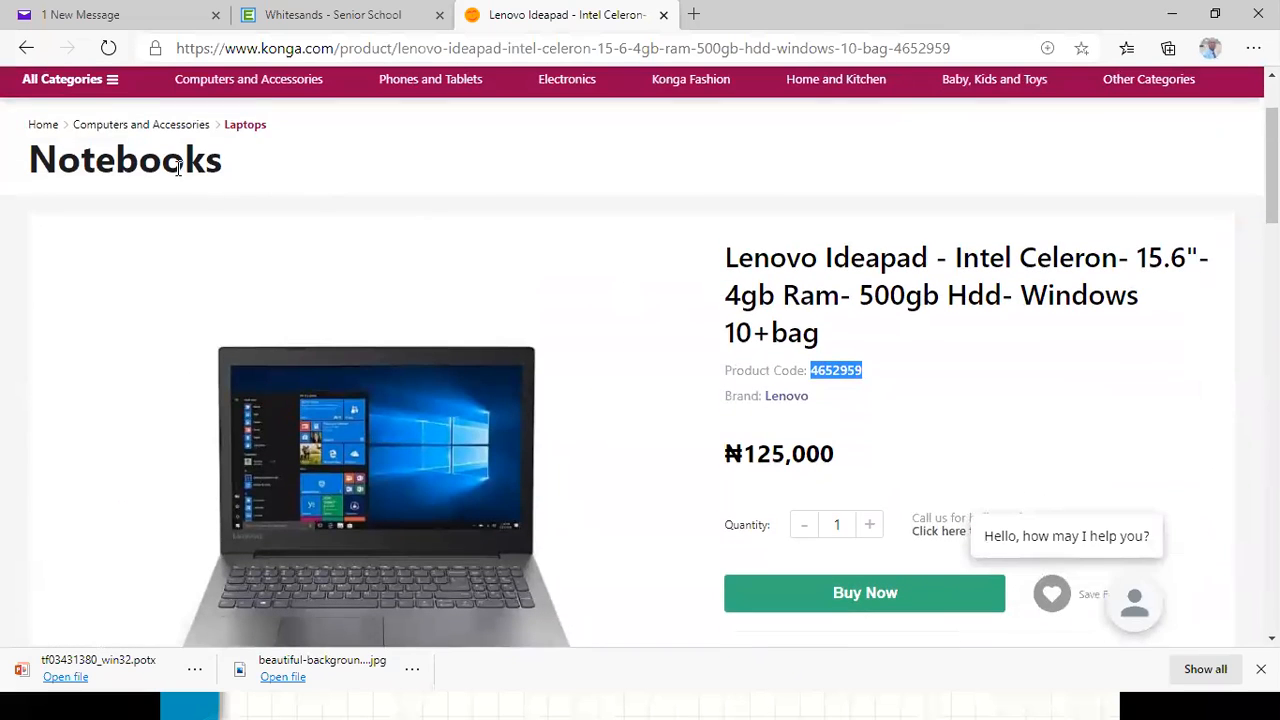
Return to the search results and search the Konga store for product code 4652959.
left_click(26, 48)
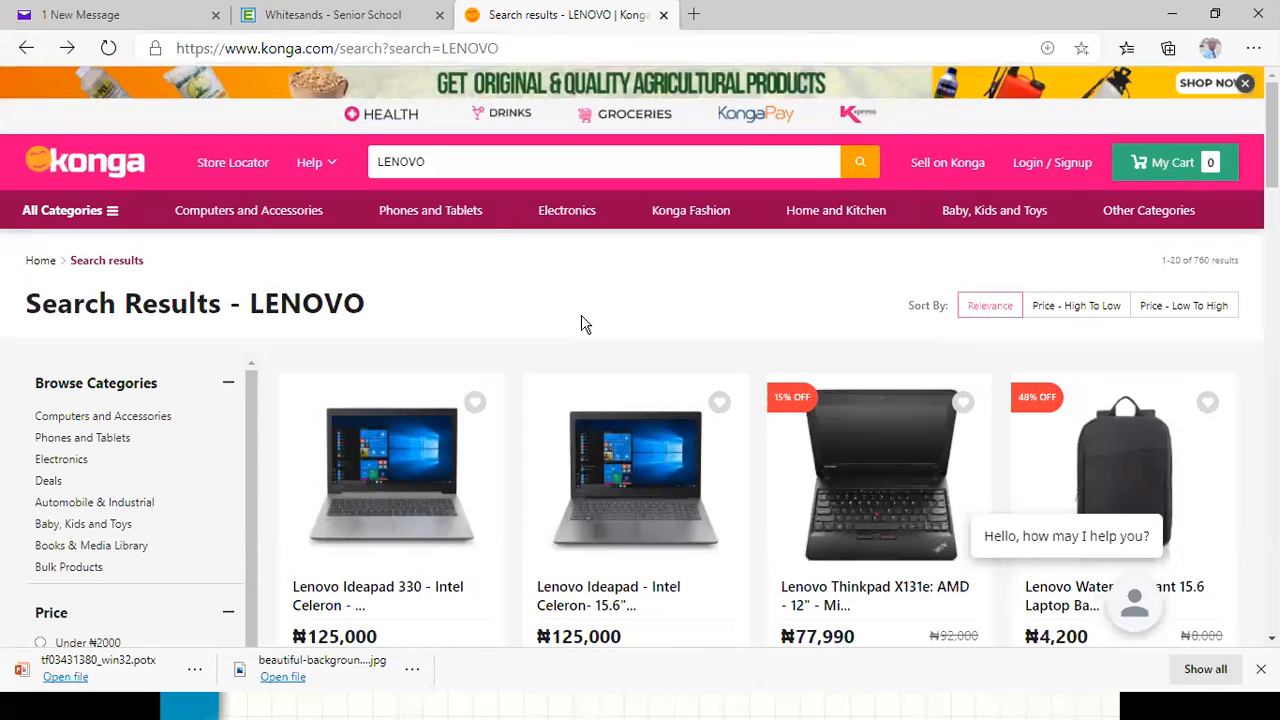
left_click(438, 161)
key("BackSpace")
key("BackSpace")
key("BackSpace")
key("BackSpace")
key("BackSpace")
key("BackSpace")
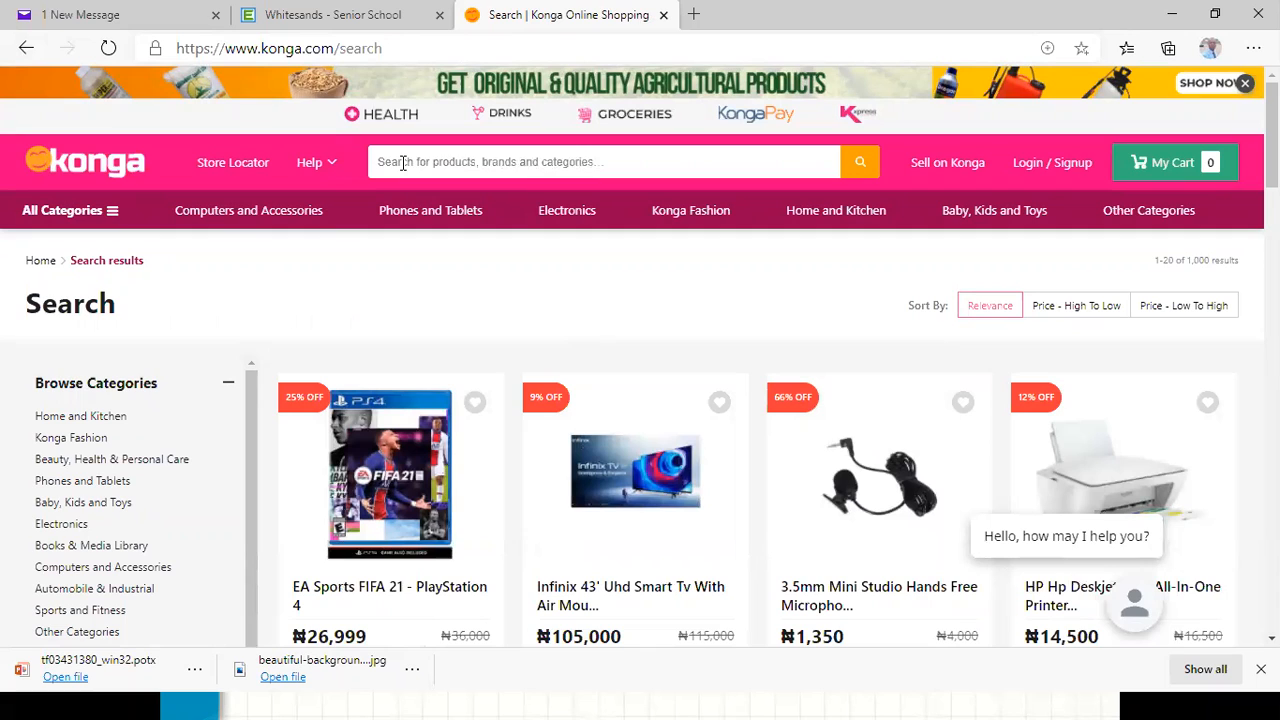
type("4652959")
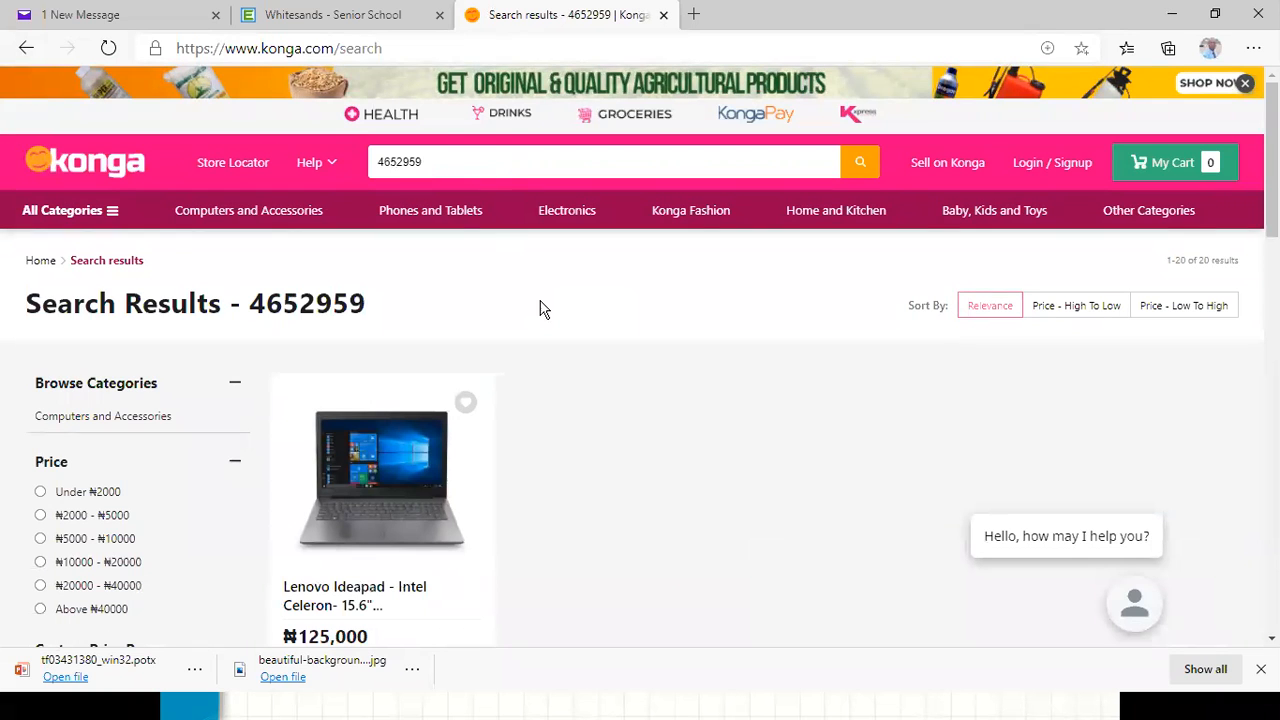
Scroll through the search results for product code 4652959.
scroll(654, 374, "down", 4)
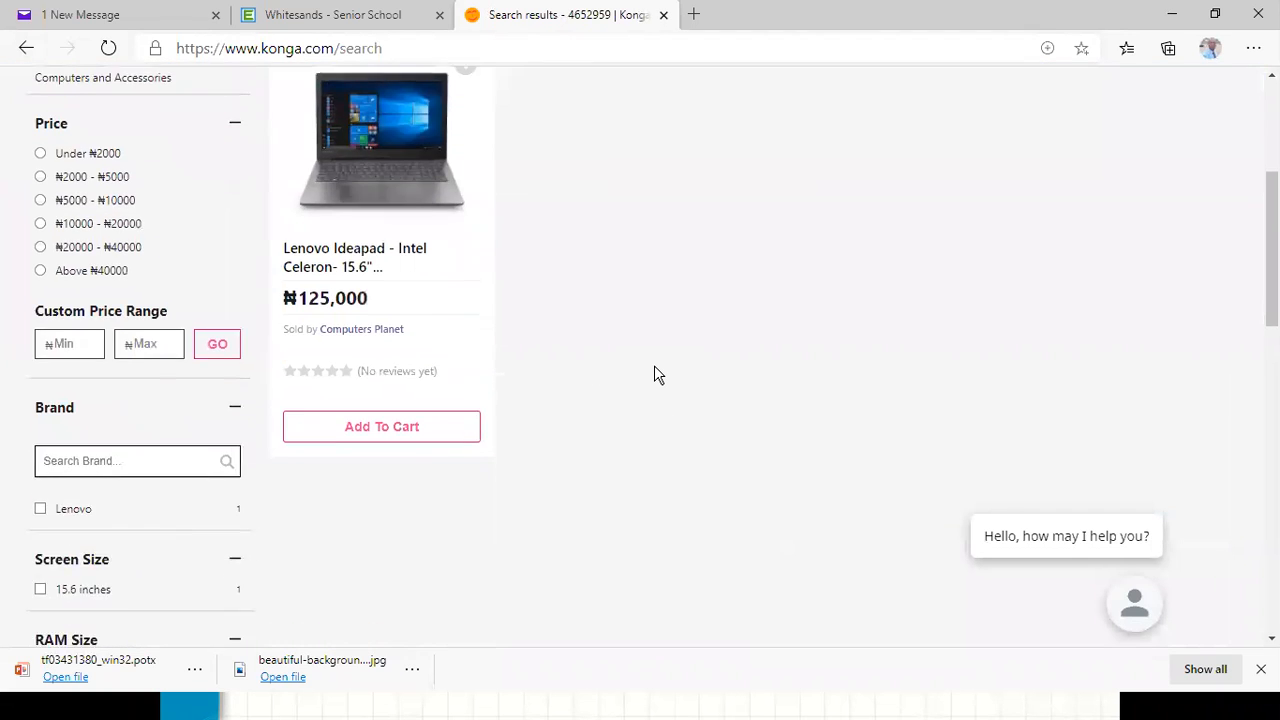
scroll(656, 374, "up", 5)
scroll(654, 374, "down", 2)
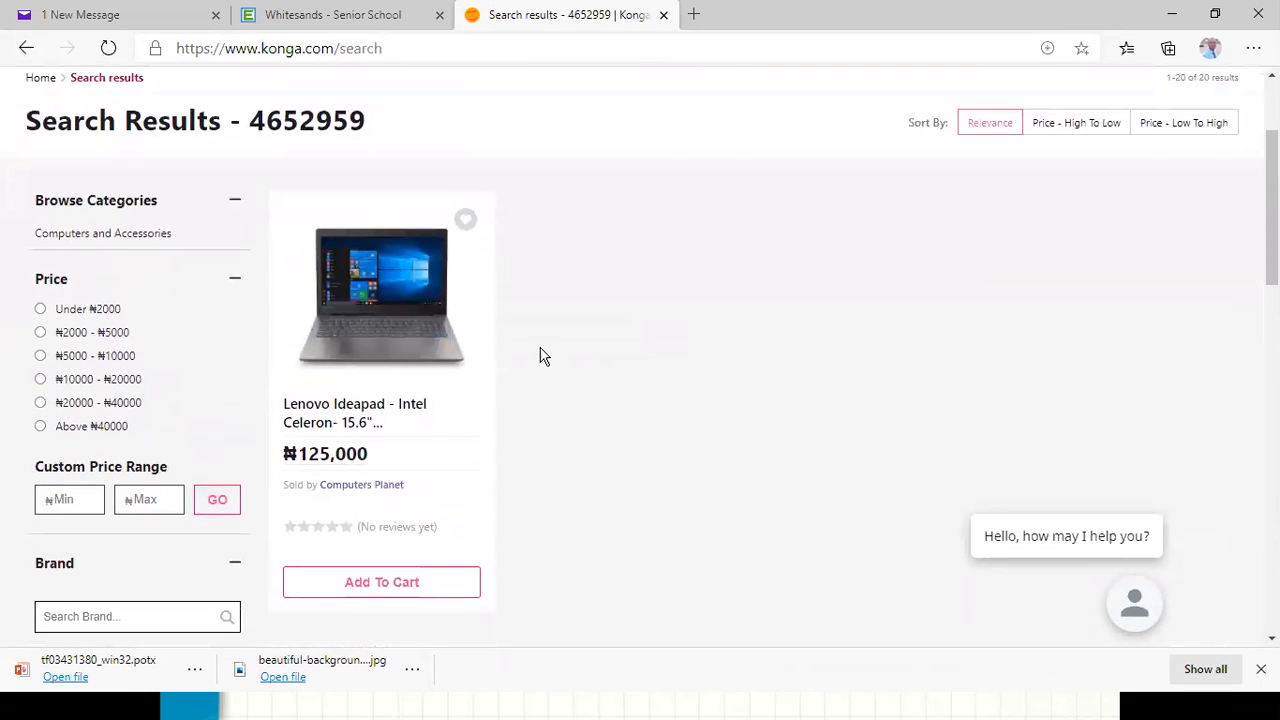
scroll(534, 437, "up", 2)
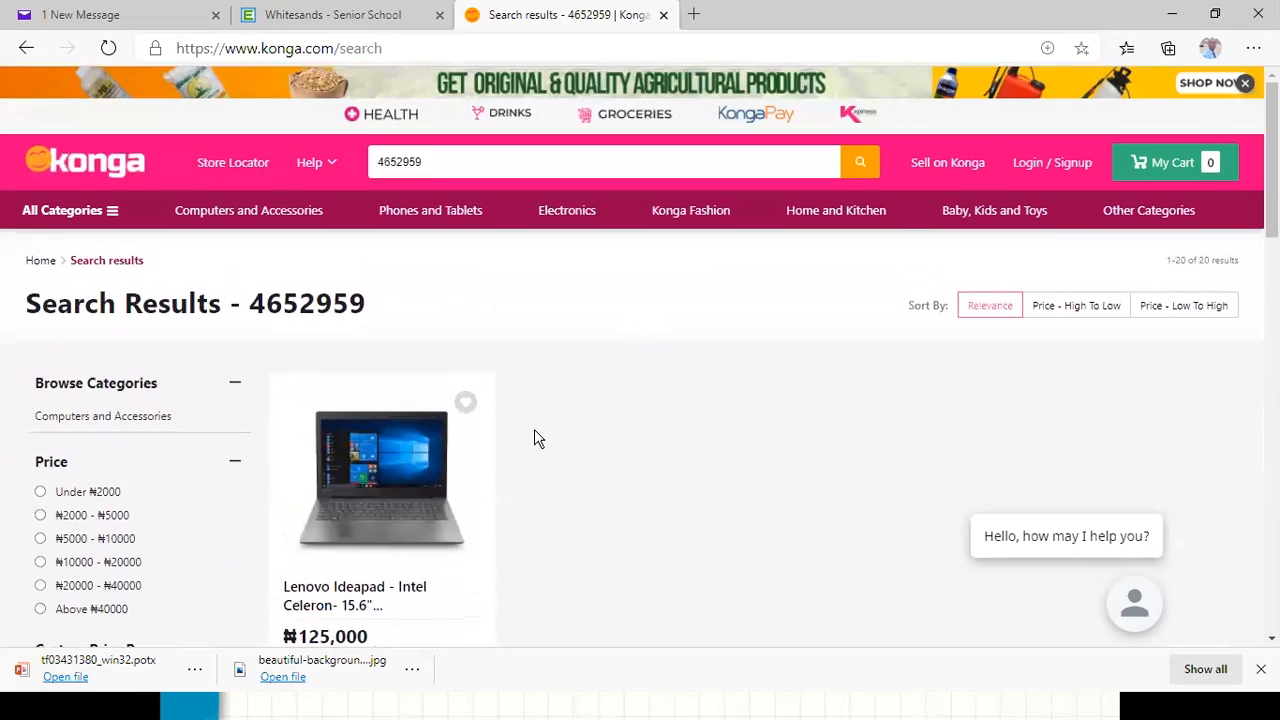
scroll(534, 437, "down", 8)
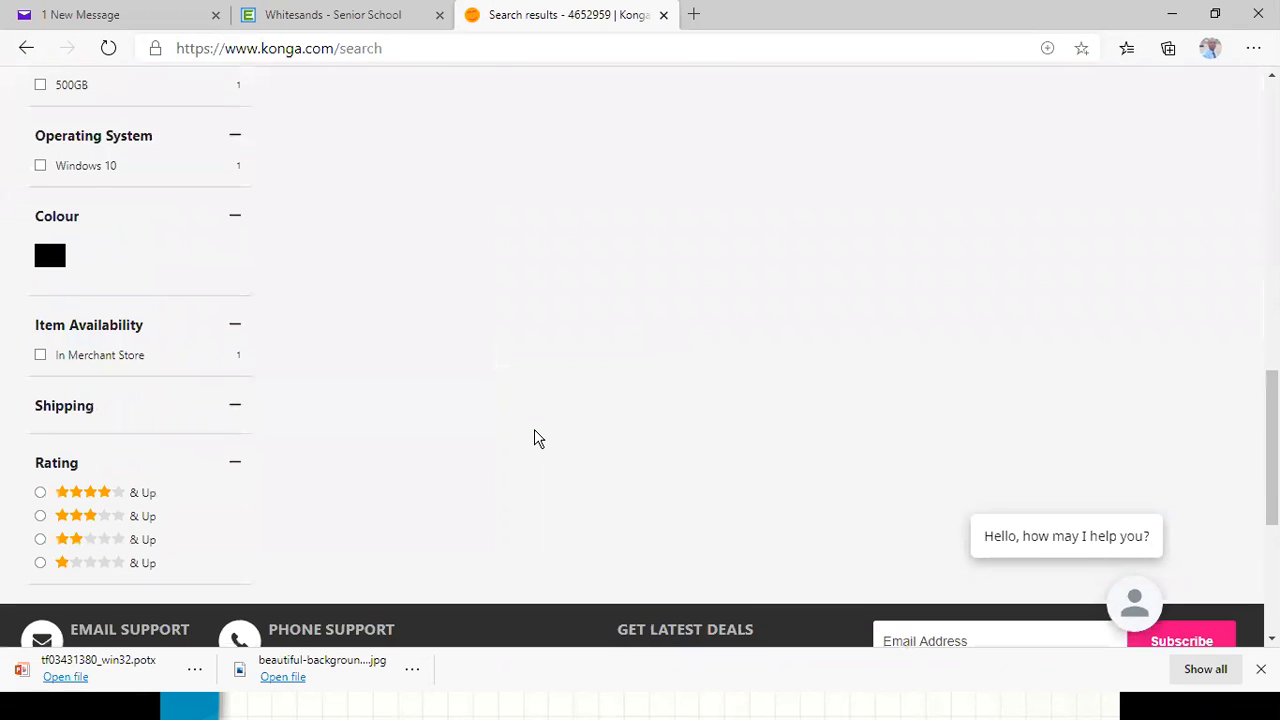
scroll(534, 438, "up", 5)
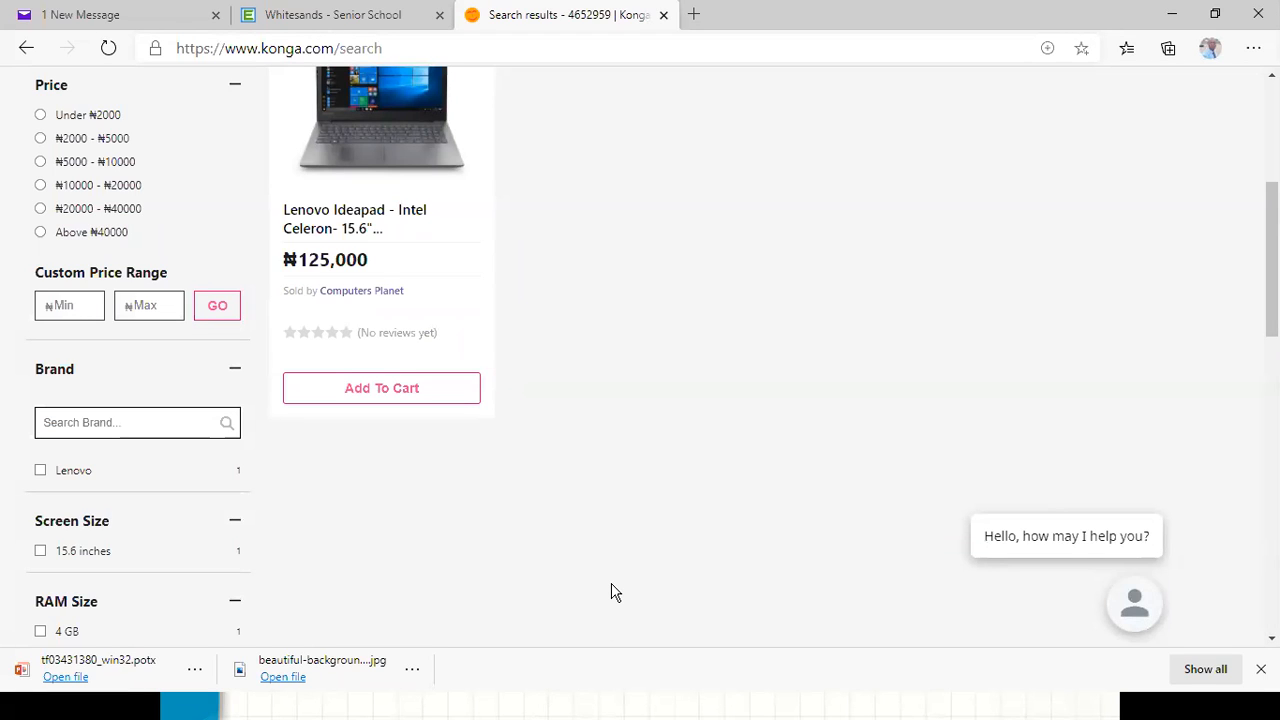
Switch back to Access and select the PRODUCT NAME field in the PRODUCT table design.
left_click(1172, 14)
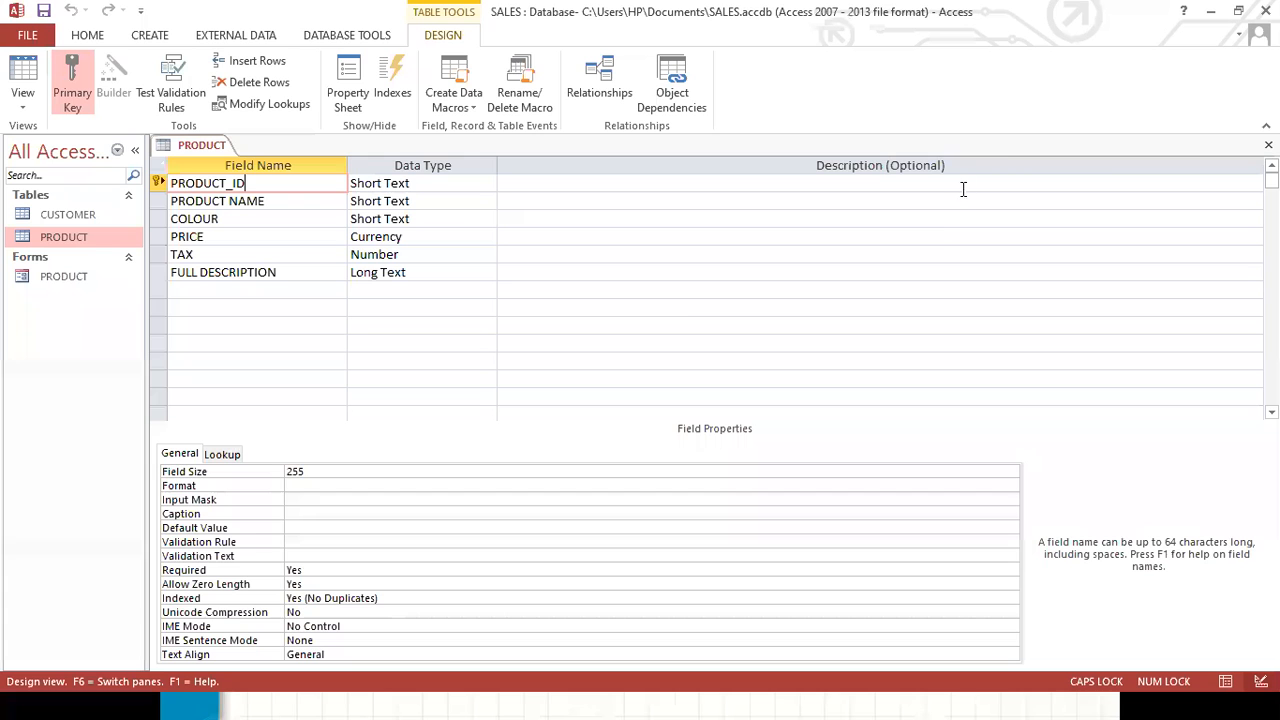
left_click(290, 201)
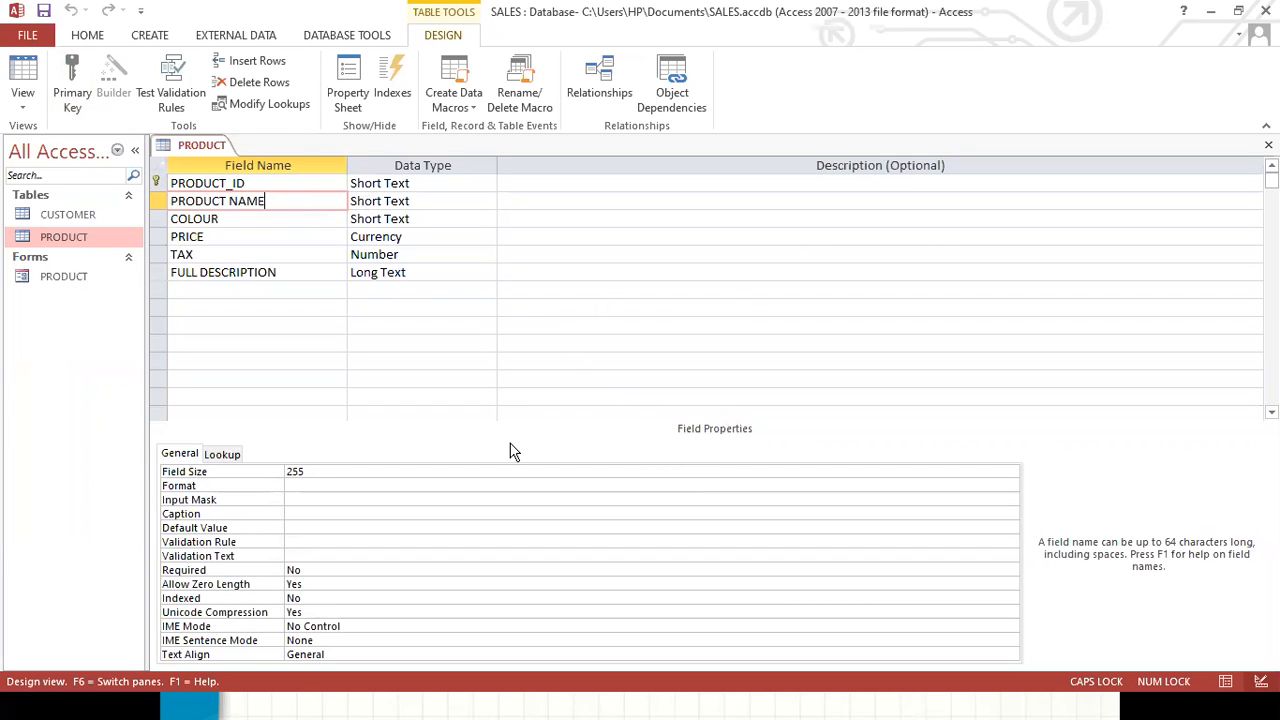
left_click(187, 458)
key("Delete")
key("Delete")
key("Delete")
key("Delete")
key("Delete")
key("Delete")
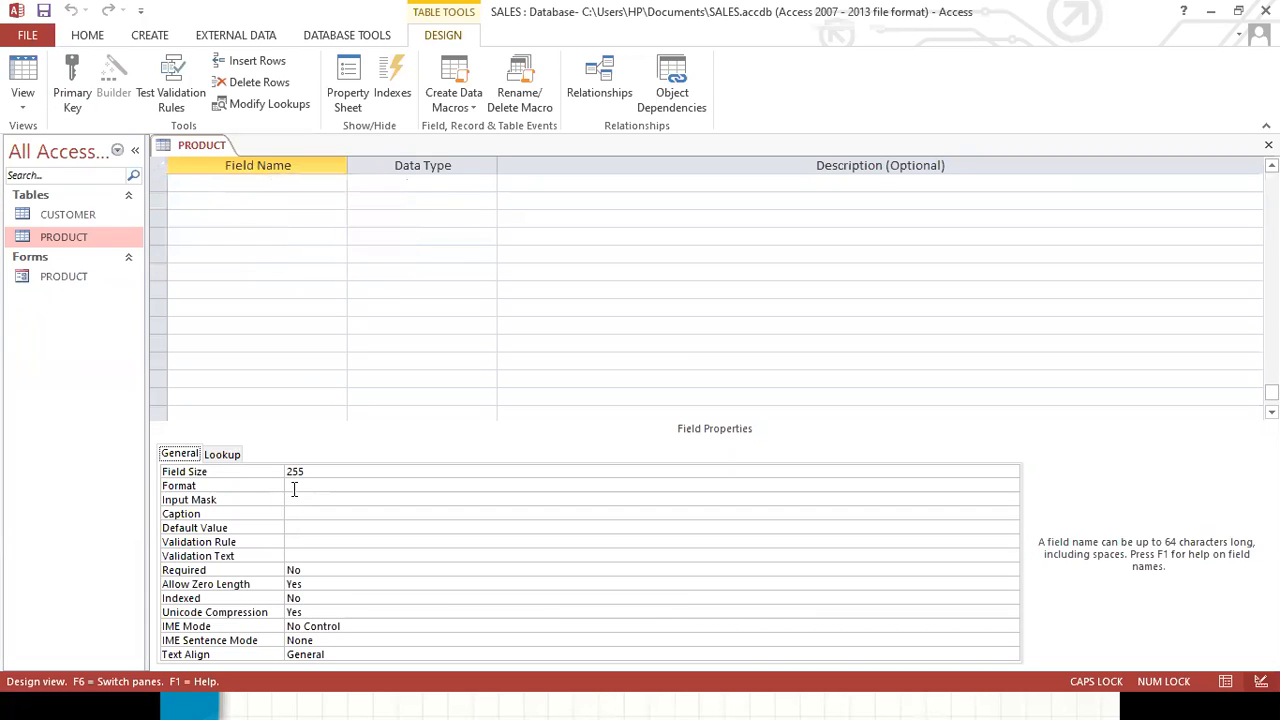
key("ctrl+z")
key("ctrl+z")
key("ctrl+z")
key("ctrl+z")
key("ctrl+z")
key("ctrl+z")
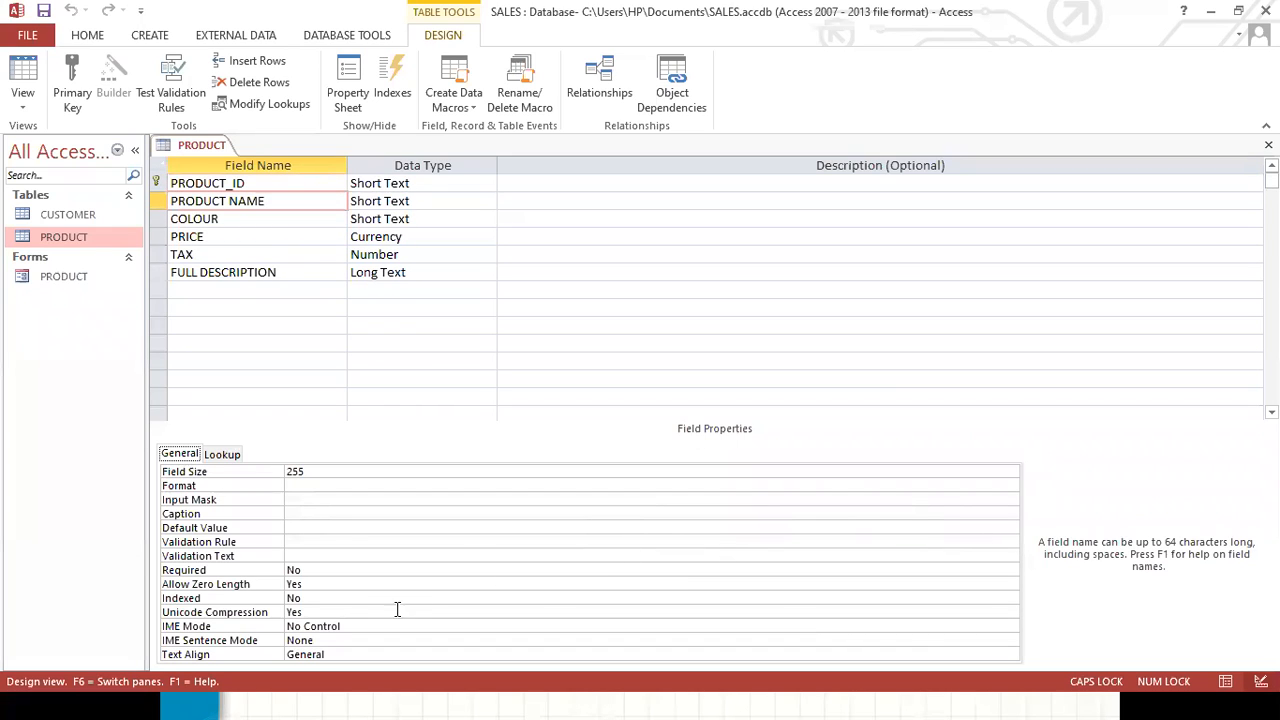
Set the PRODUCT NAME field's Indexed property to Yes (Duplicates OK).
left_click(190, 604)
left_click(300, 598)
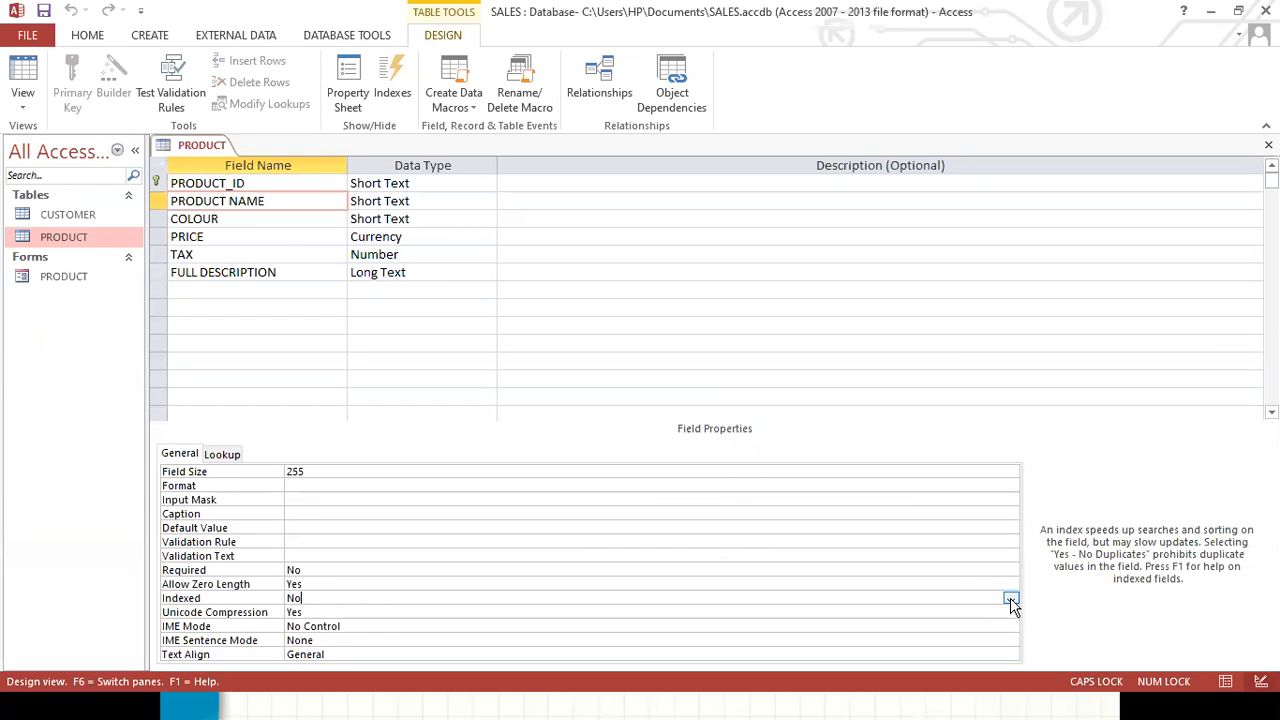
left_click(1010, 599)
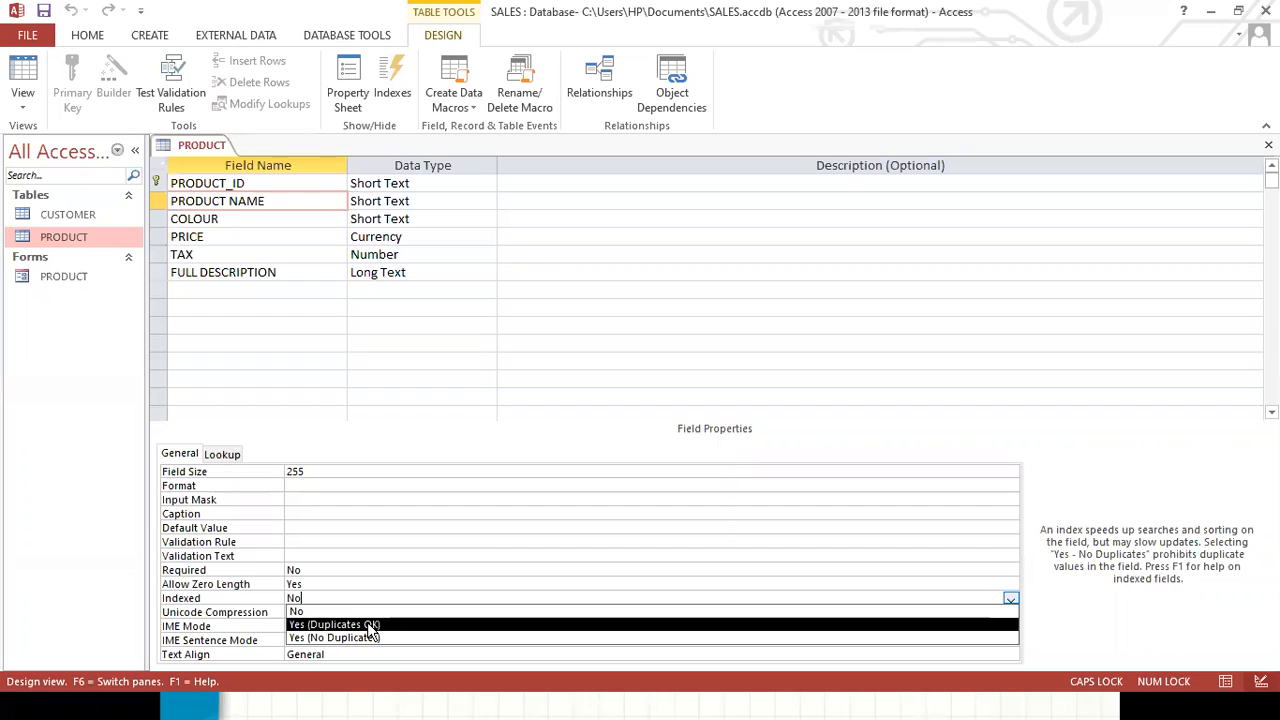
left_click(370, 625)
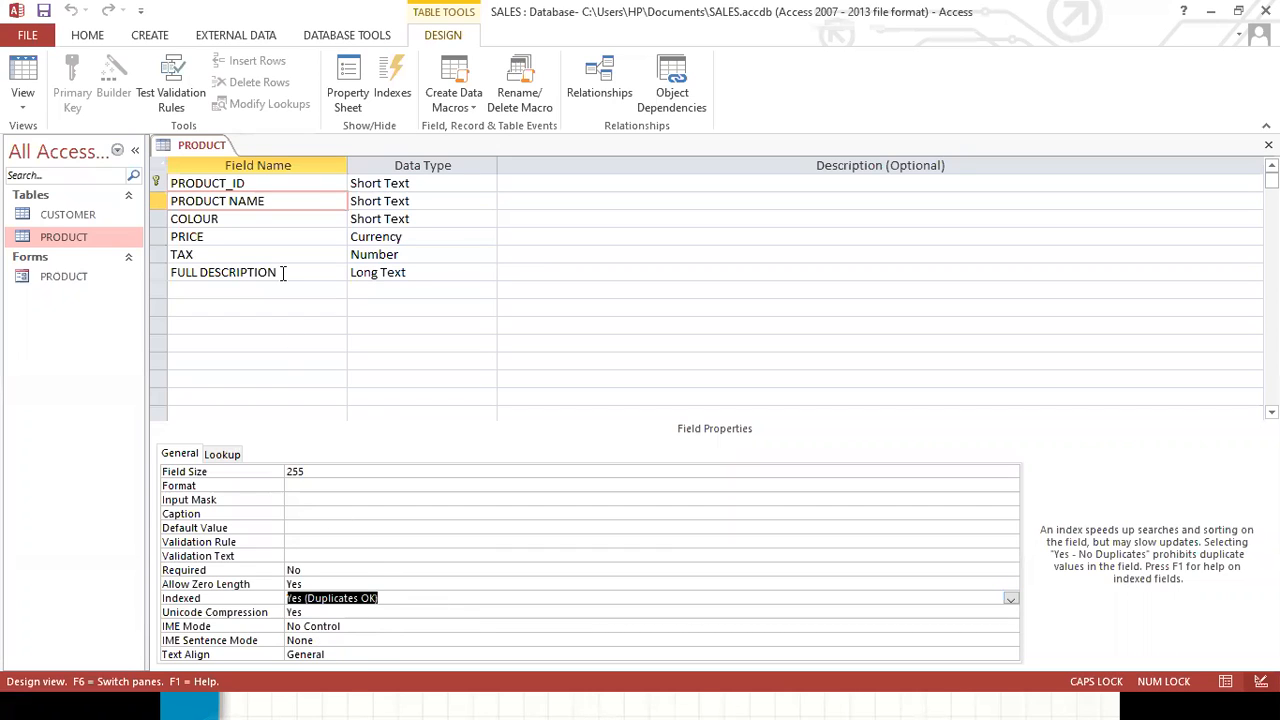
Compare the Indexed property of the PRODUCT_ID field with that of PRODUCT NAME.
left_click(262, 182)
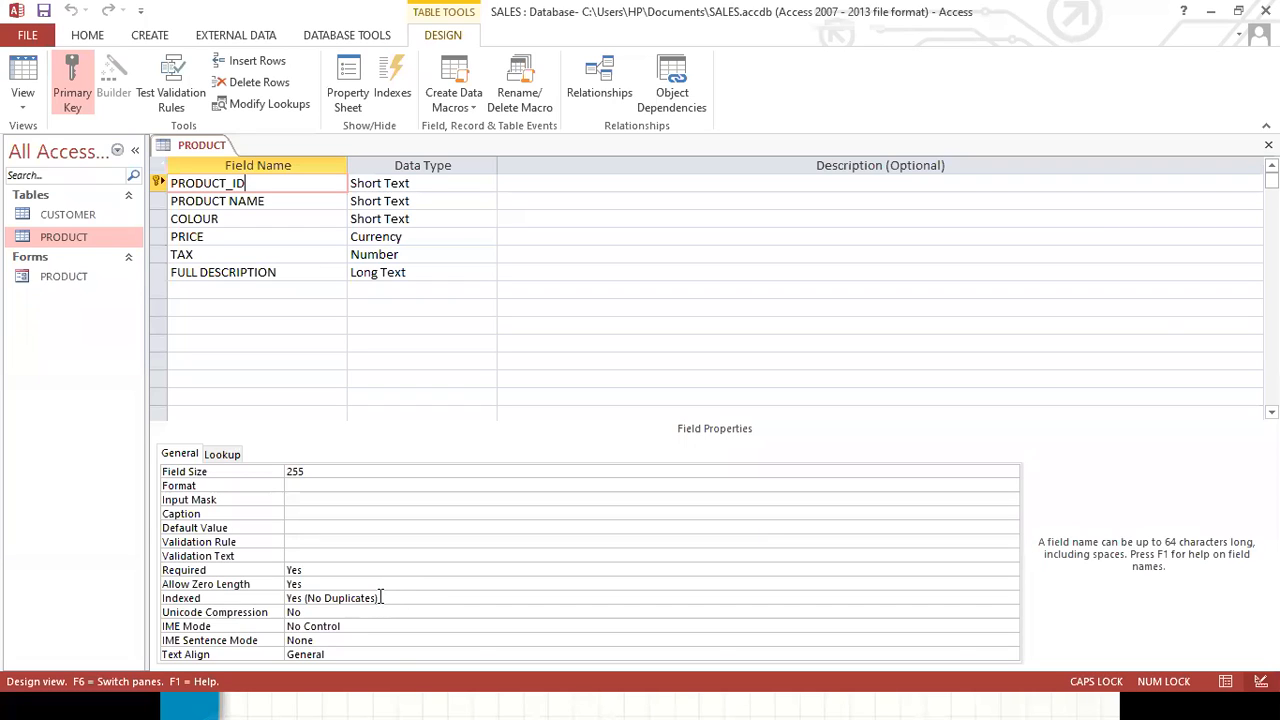
left_click(271, 202)
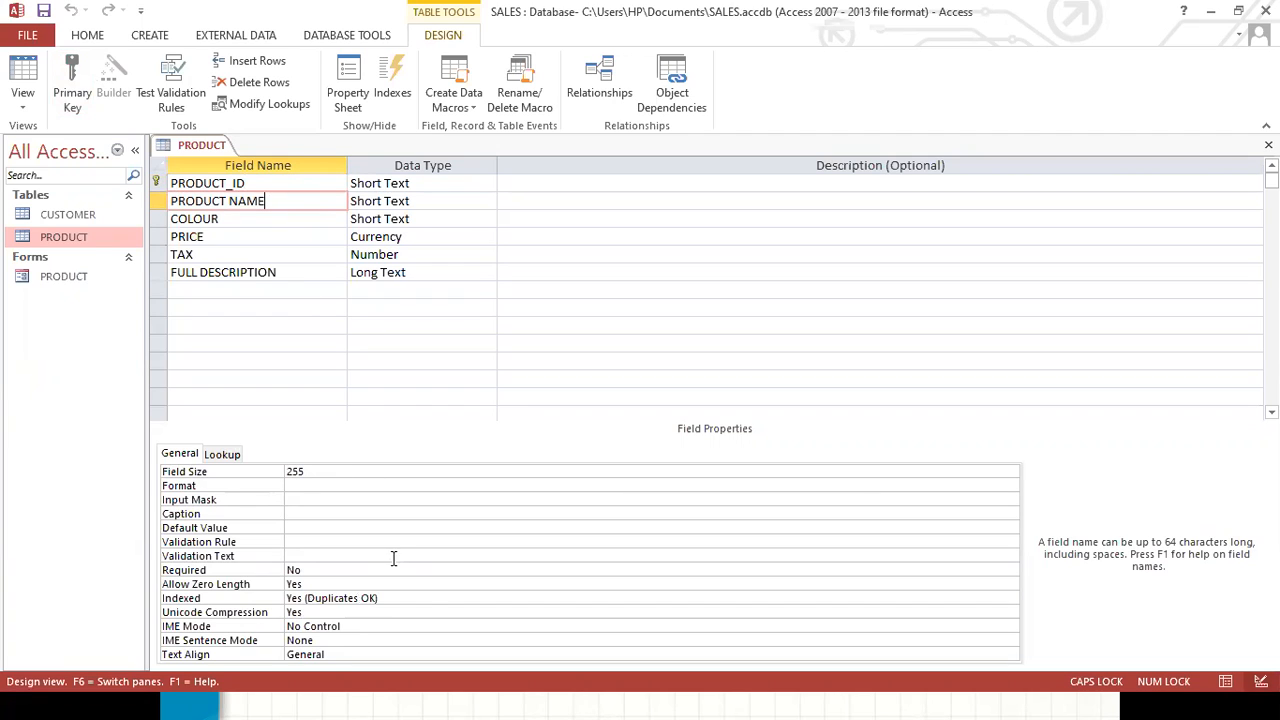
left_click(418, 598)
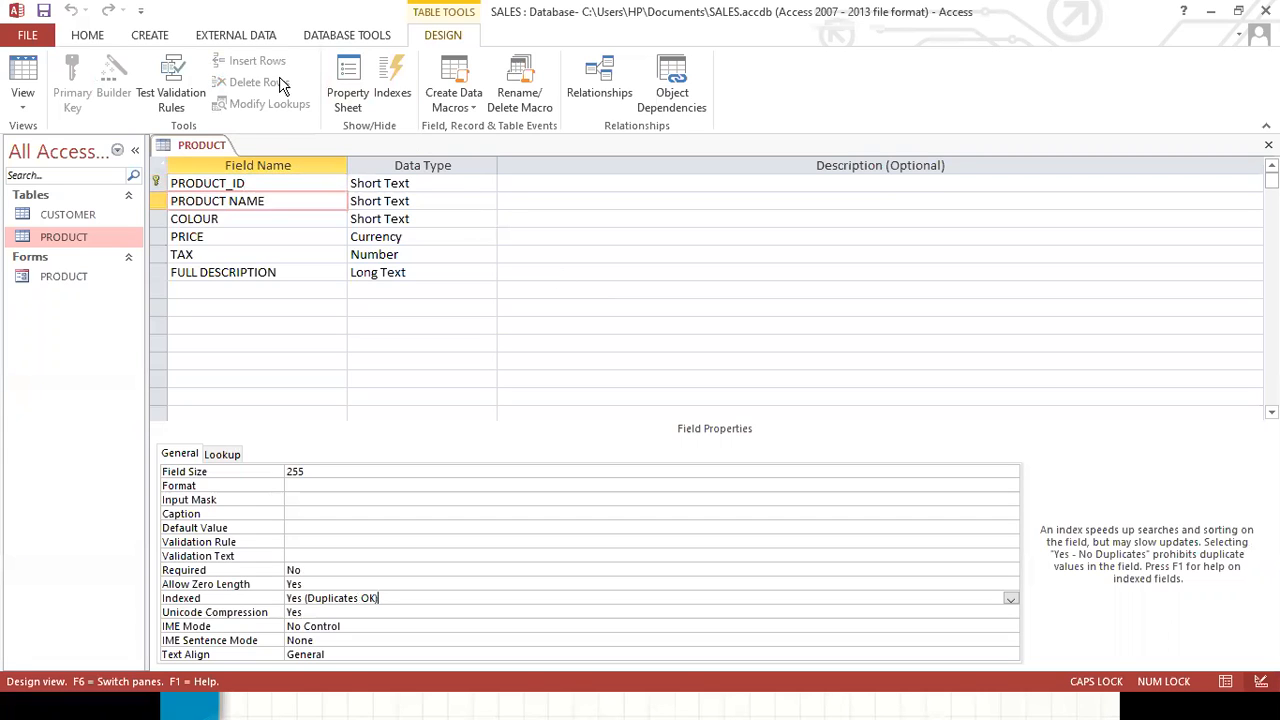
Save the PRODUCT table and open its Indexes window.
left_click(45, 12)
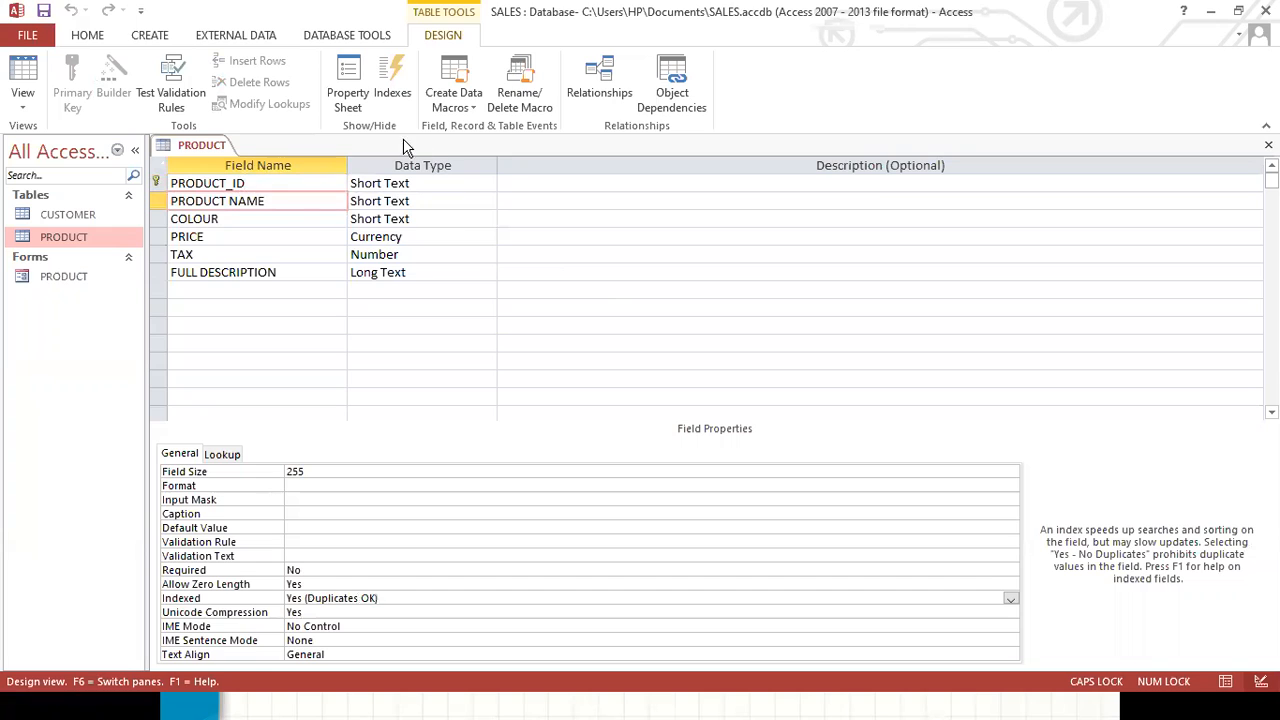
left_click(395, 85)
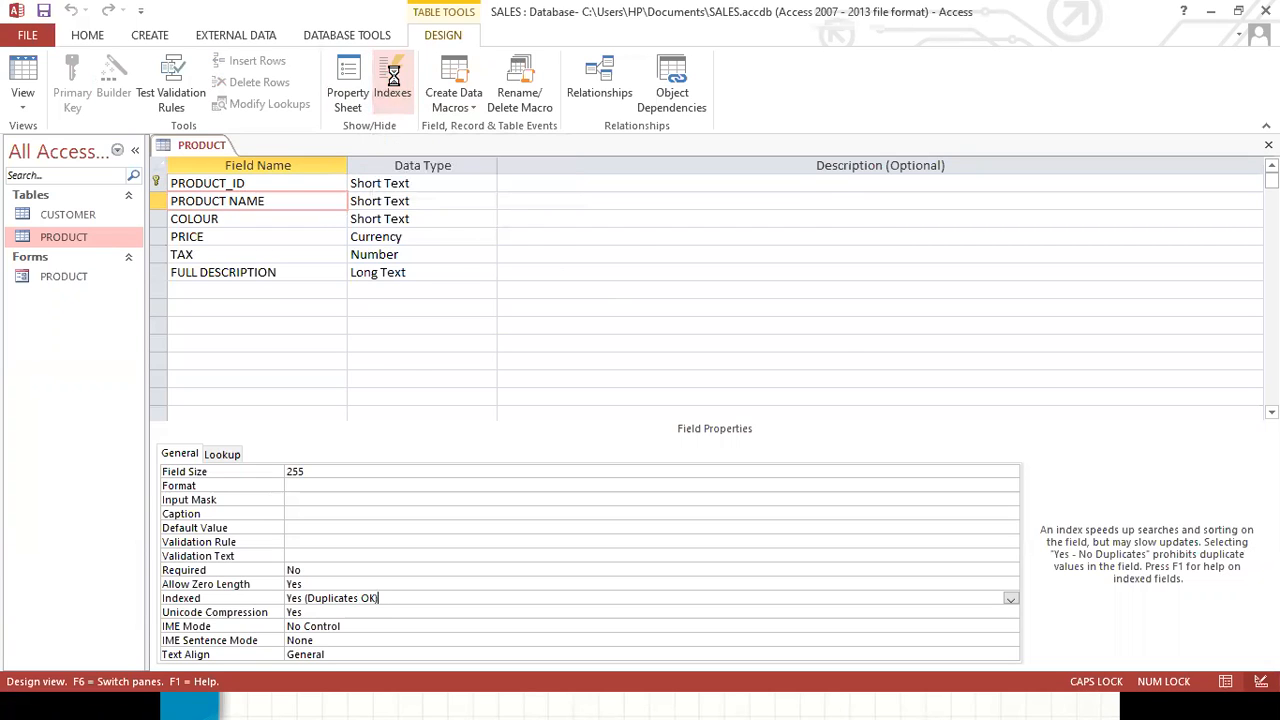
left_click_drag(545, 192, 530, 164)
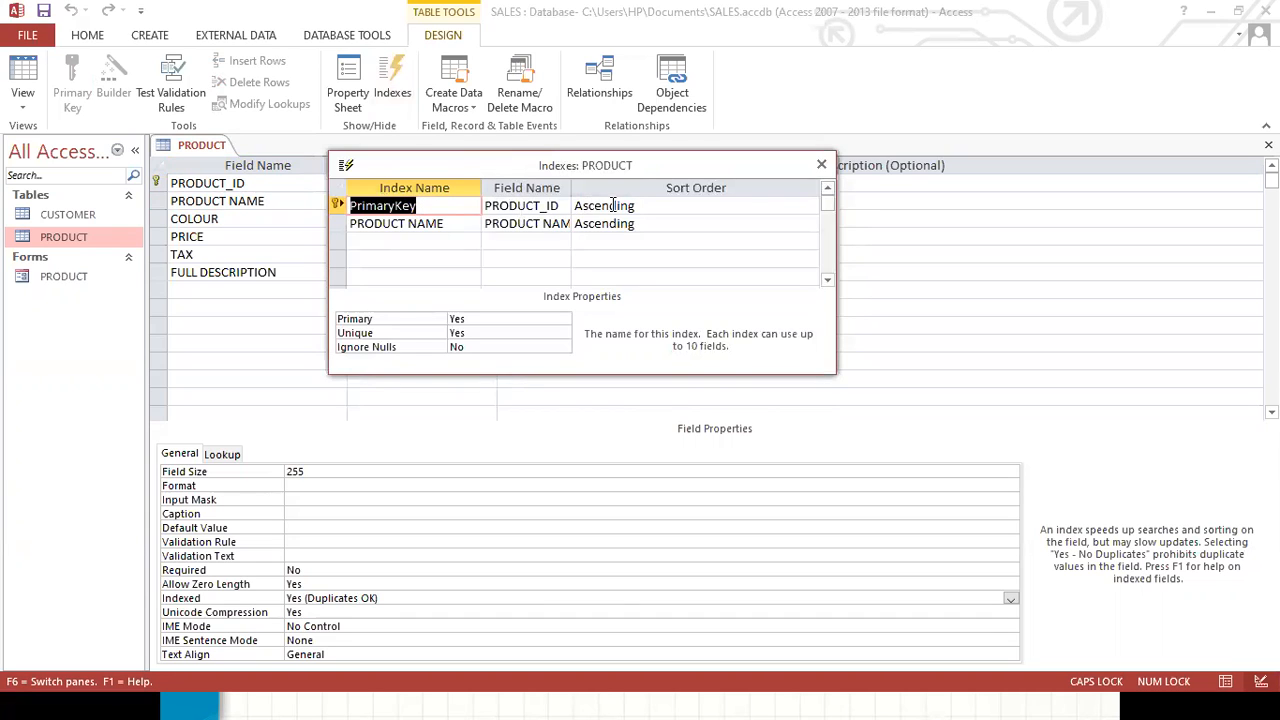
left_click(564, 204)
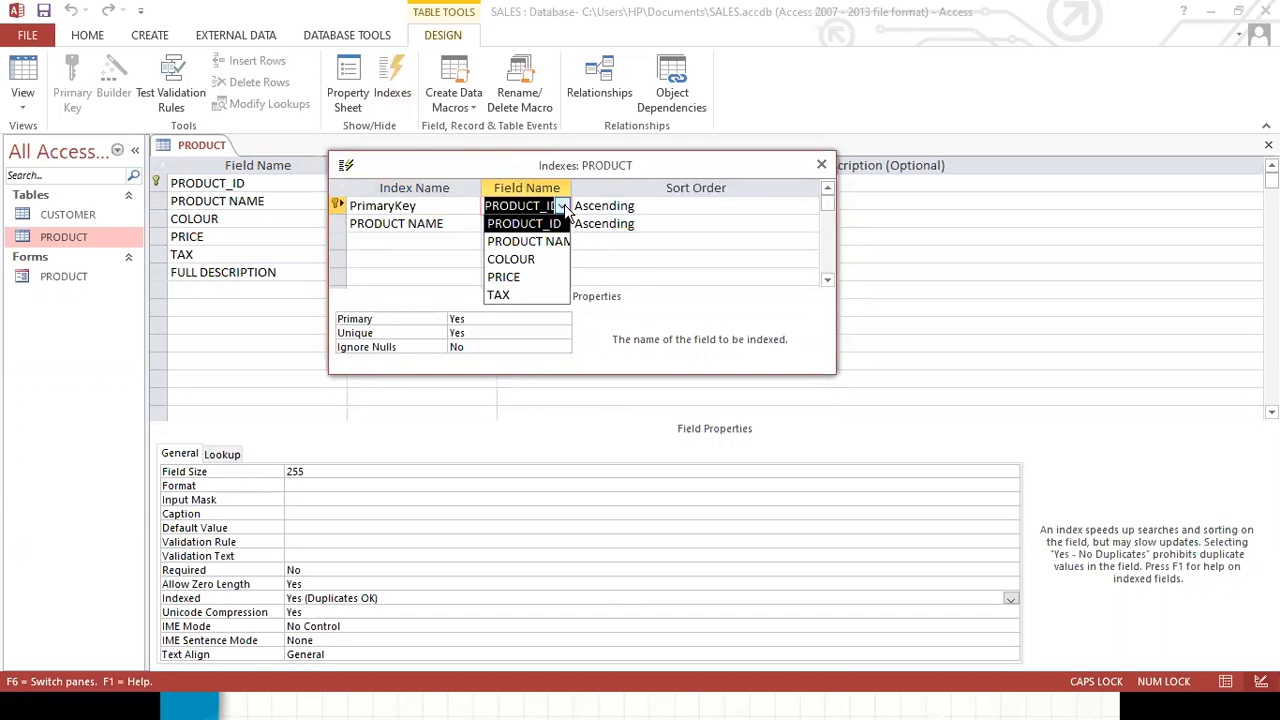
left_click(546, 207)
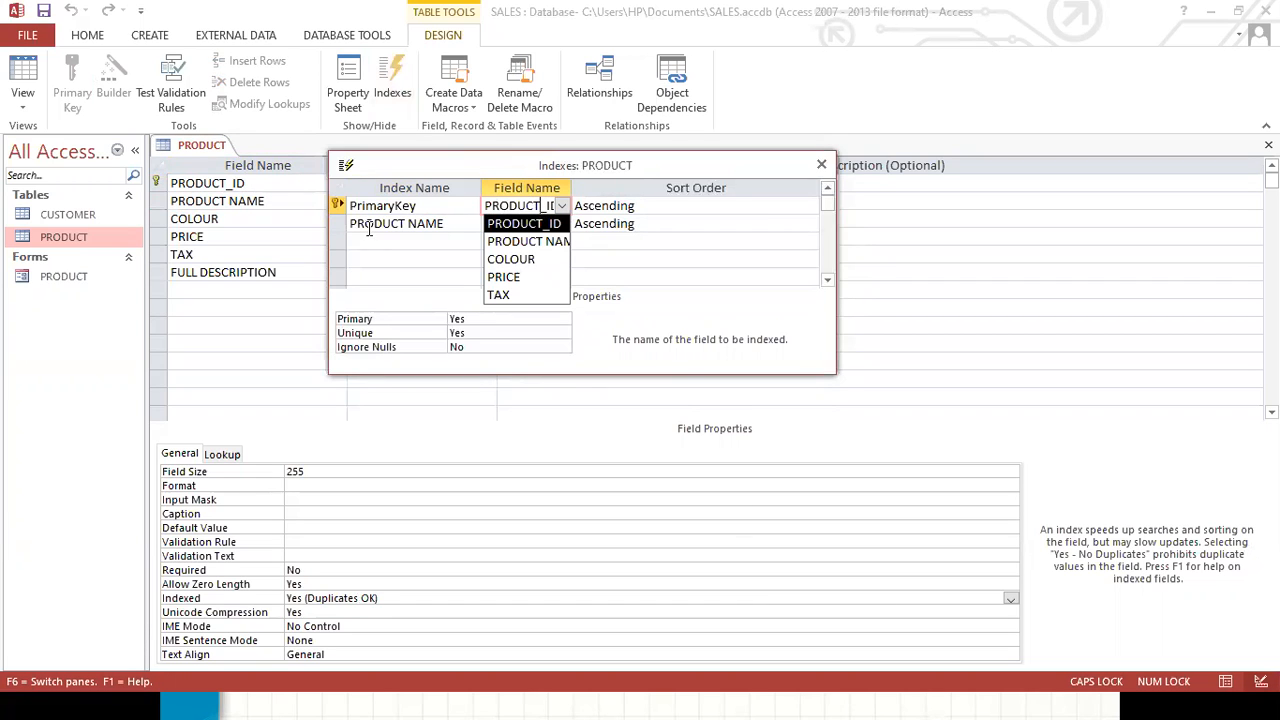
type("``")
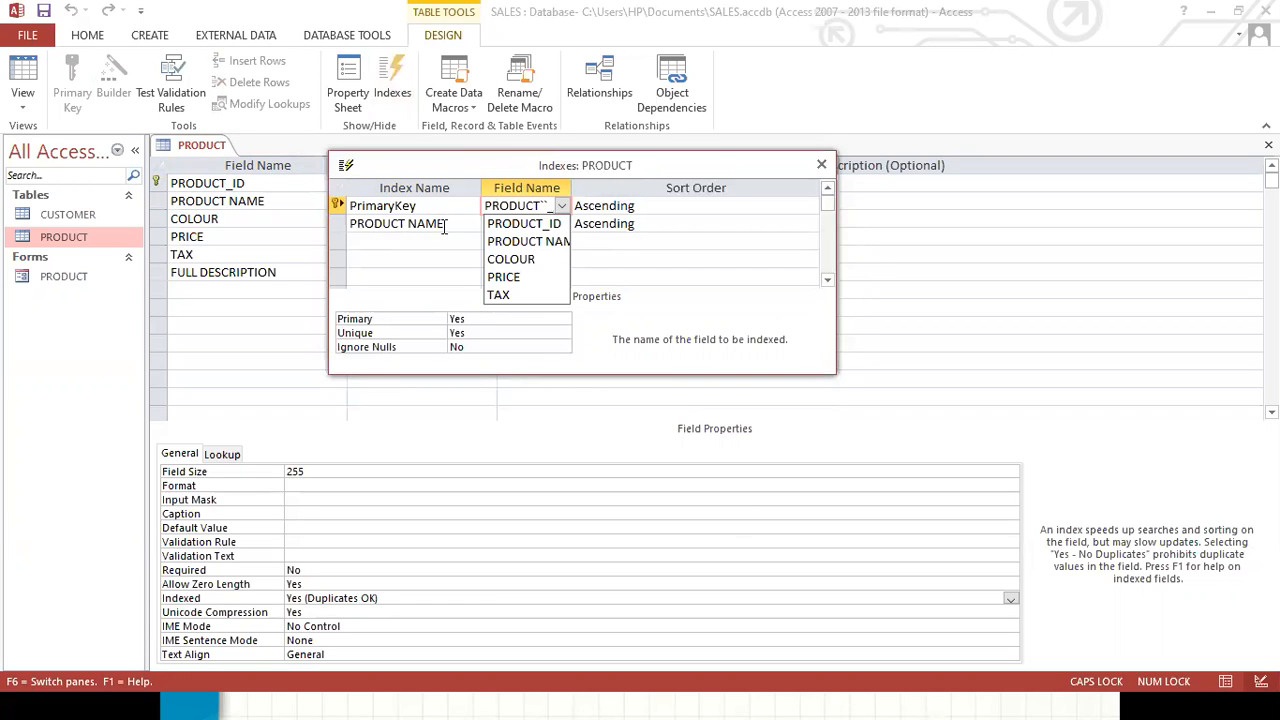
key("BackSpace")
key("BackSpace")
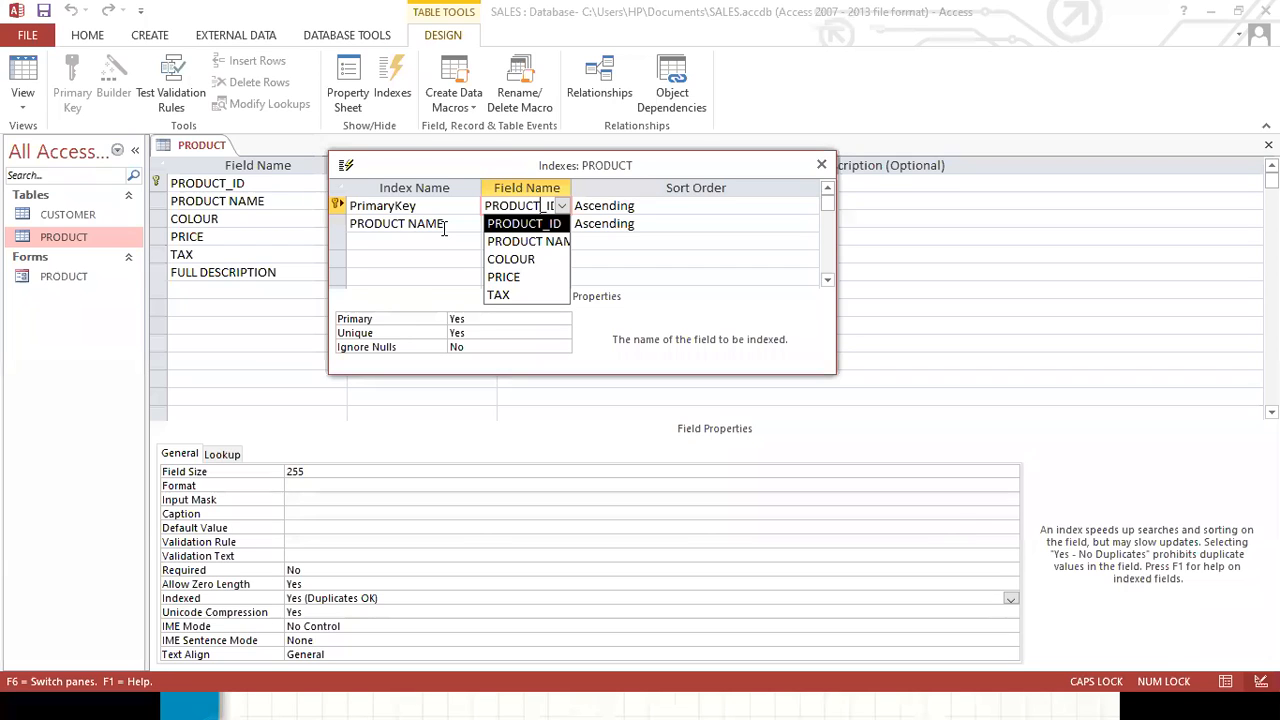
key("Escape")
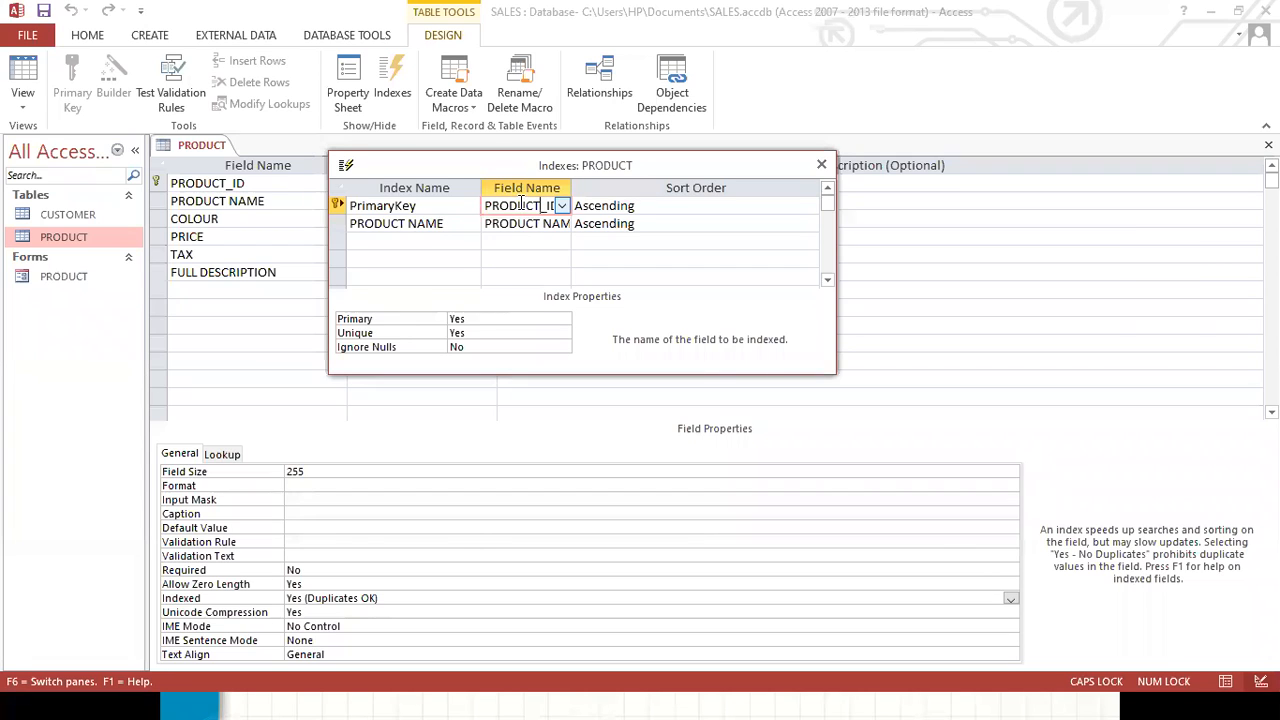
Review the PrimaryKey and PRODUCT NAME index entries, then close the Indexes window.
left_click_drag(570, 188, 664, 188)
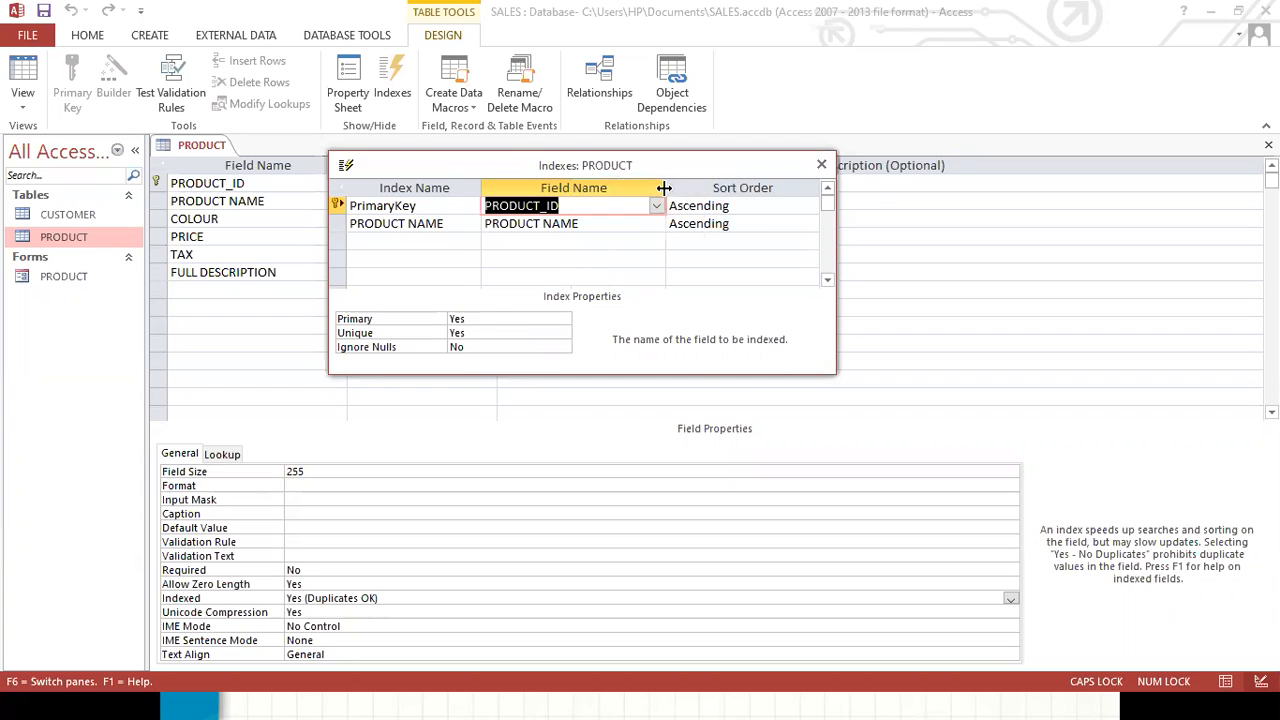
left_click(562, 223)
left_click(562, 223)
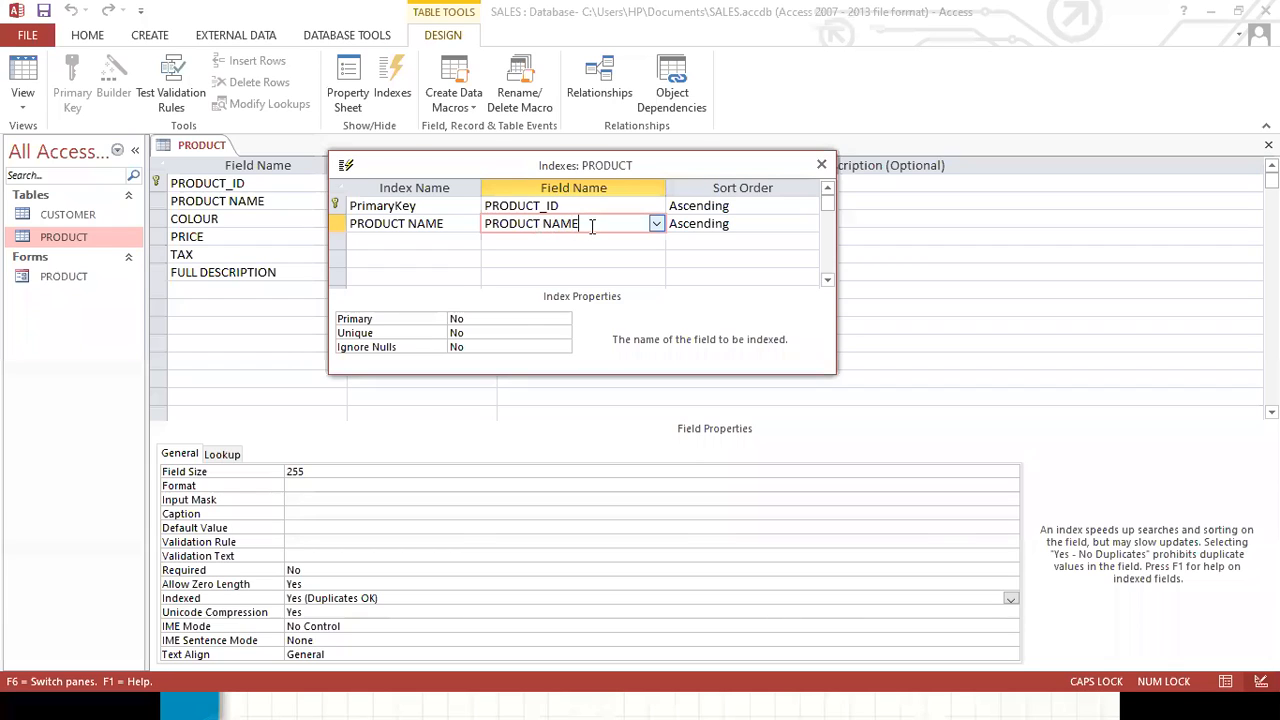
left_click(446, 226)
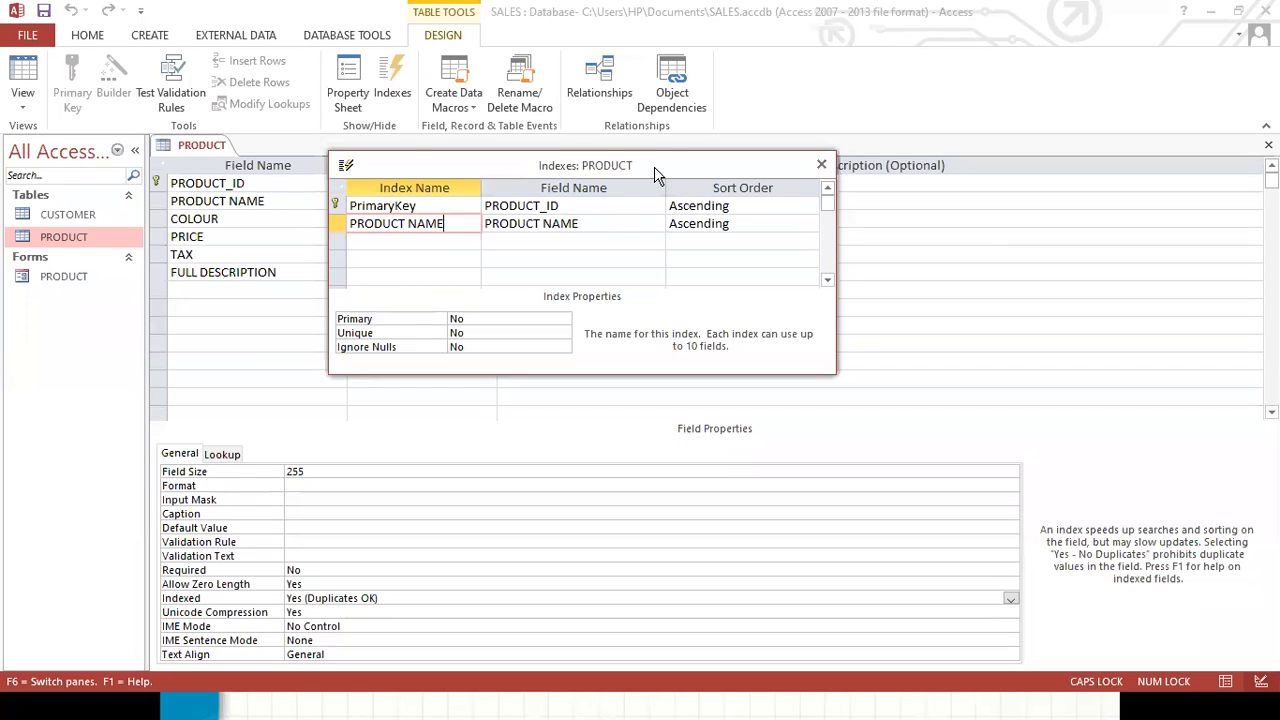
left_click_drag(655, 172, 615, 129)
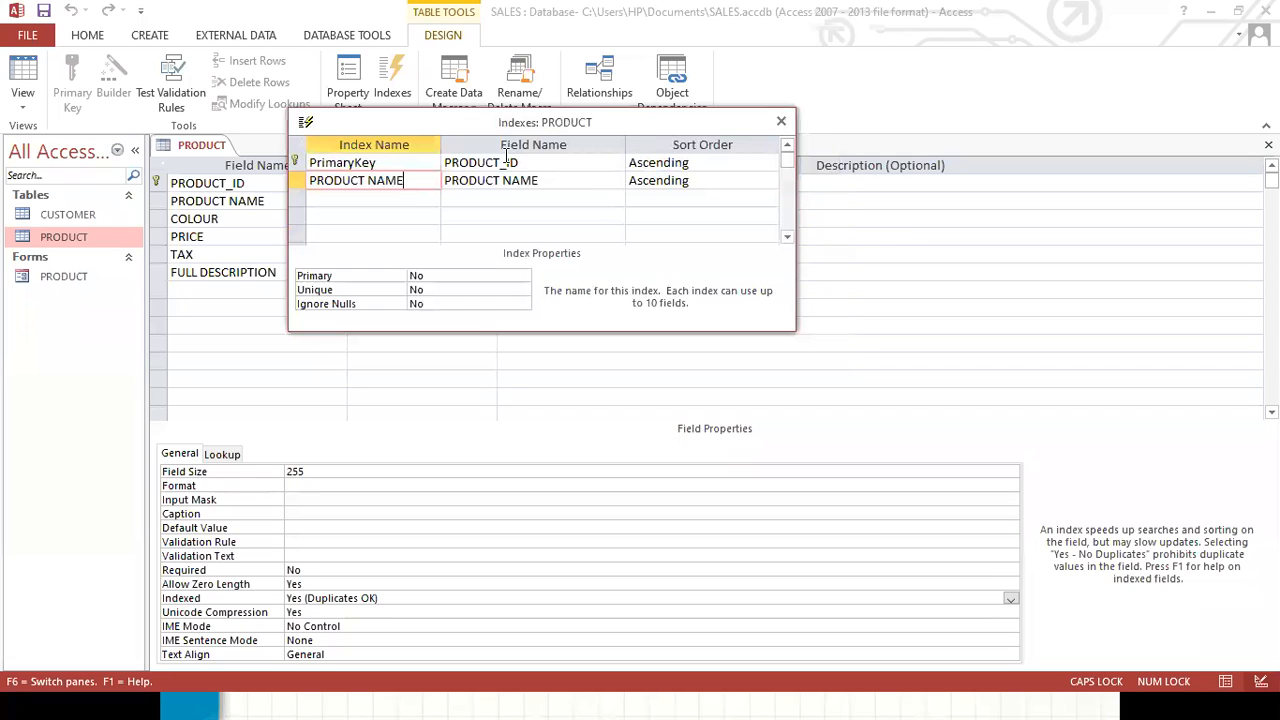
left_click(779, 121)
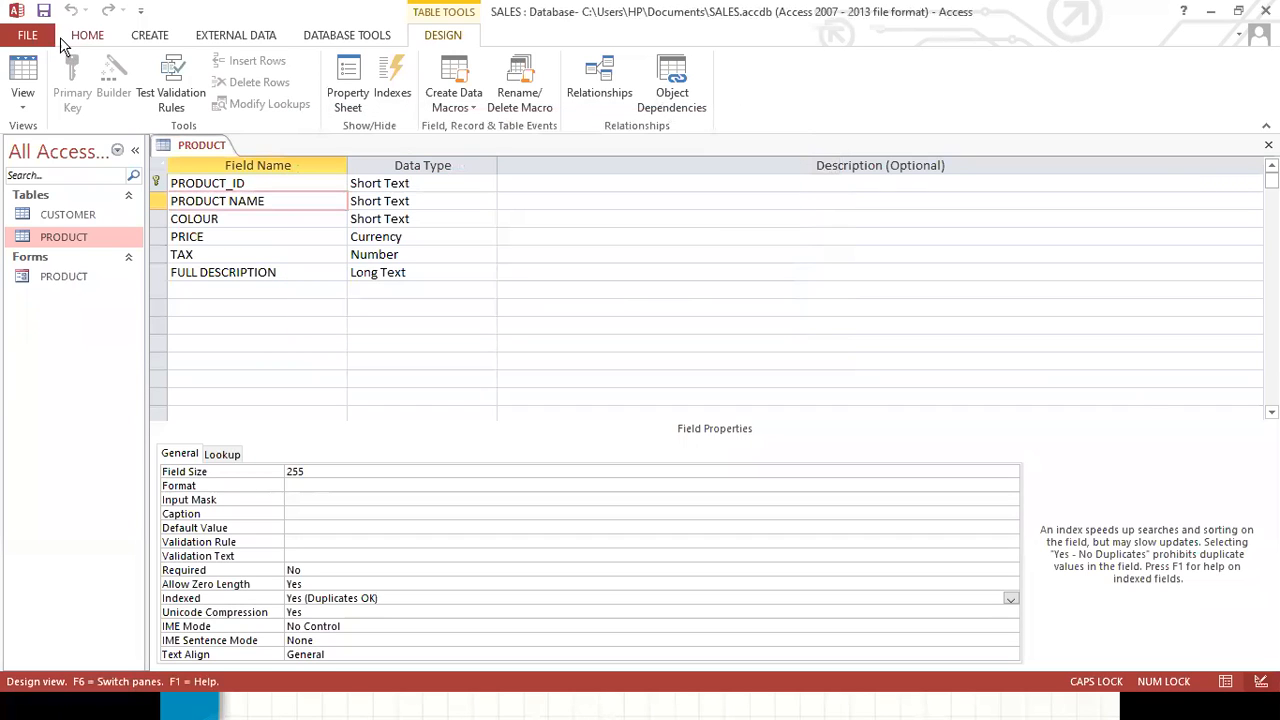
Save the PRODUCT table and switch it to Datasheet View.
left_click(44, 12)
left_click(27, 104)
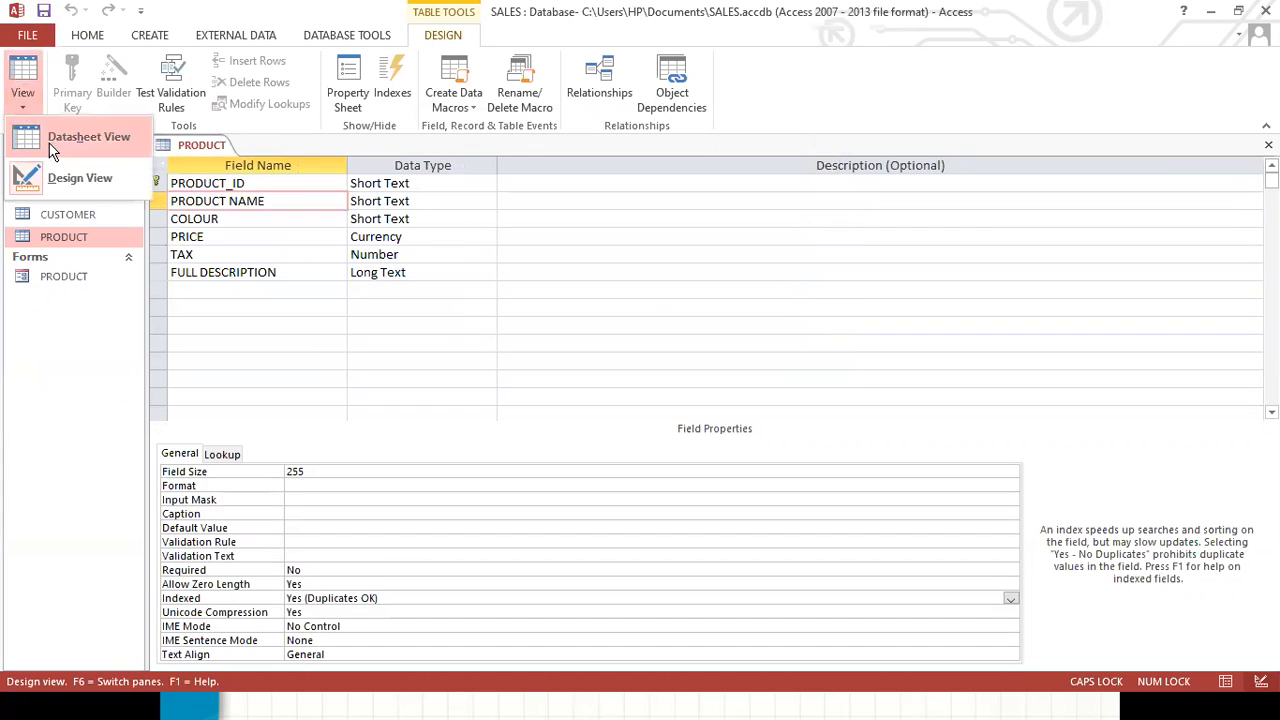
left_click(72, 150)
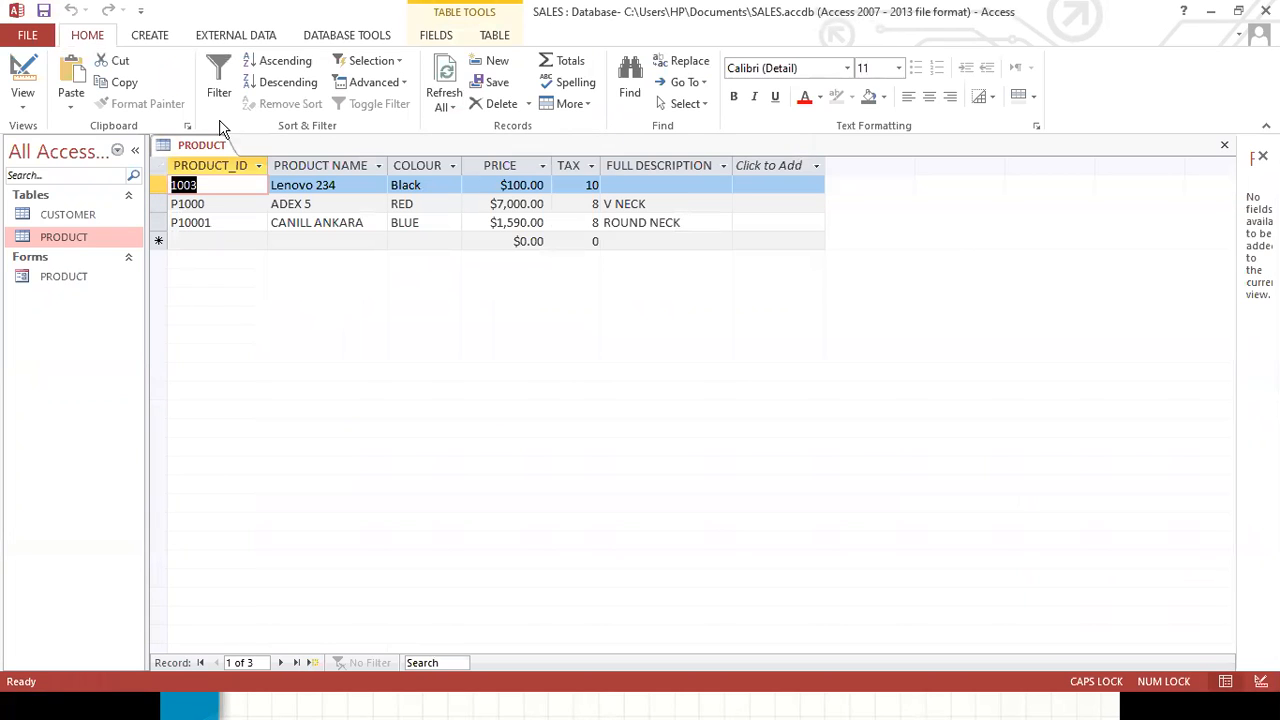
Create a form with the Form Wizard using all PRODUCT fields and a Columnar layout, opening it to modify its design.
left_click(155, 36)
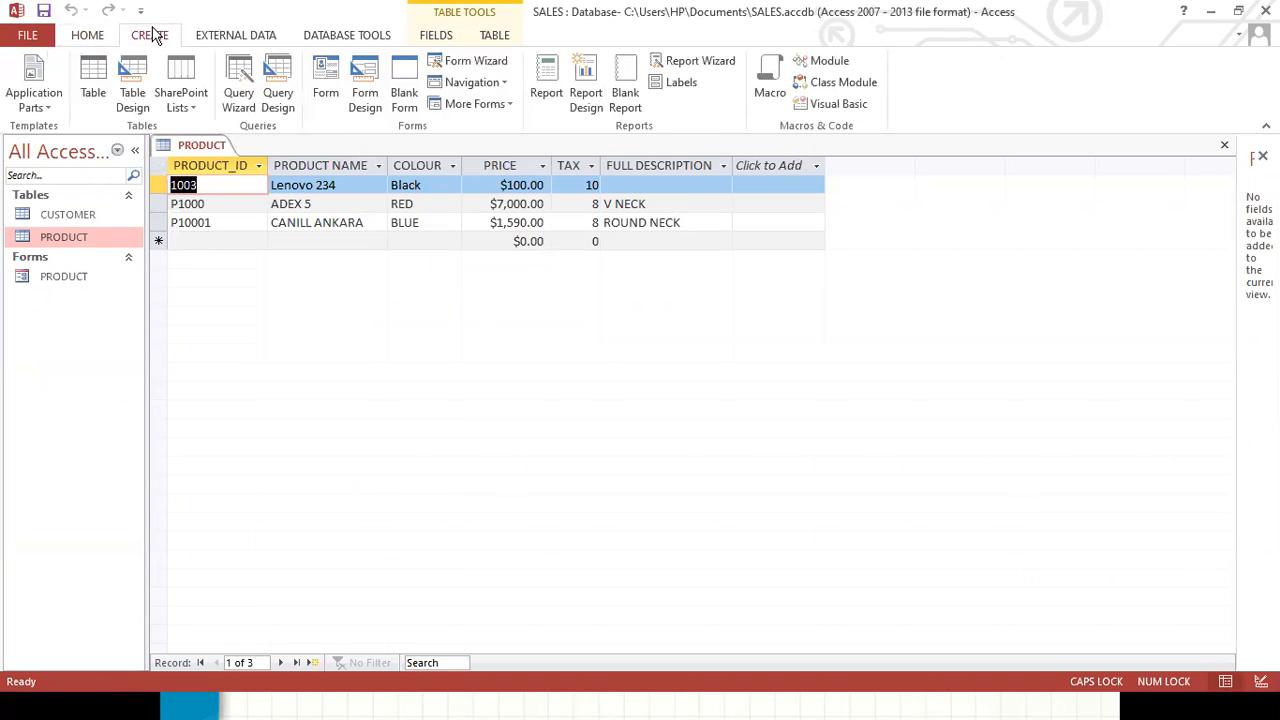
left_click(493, 64)
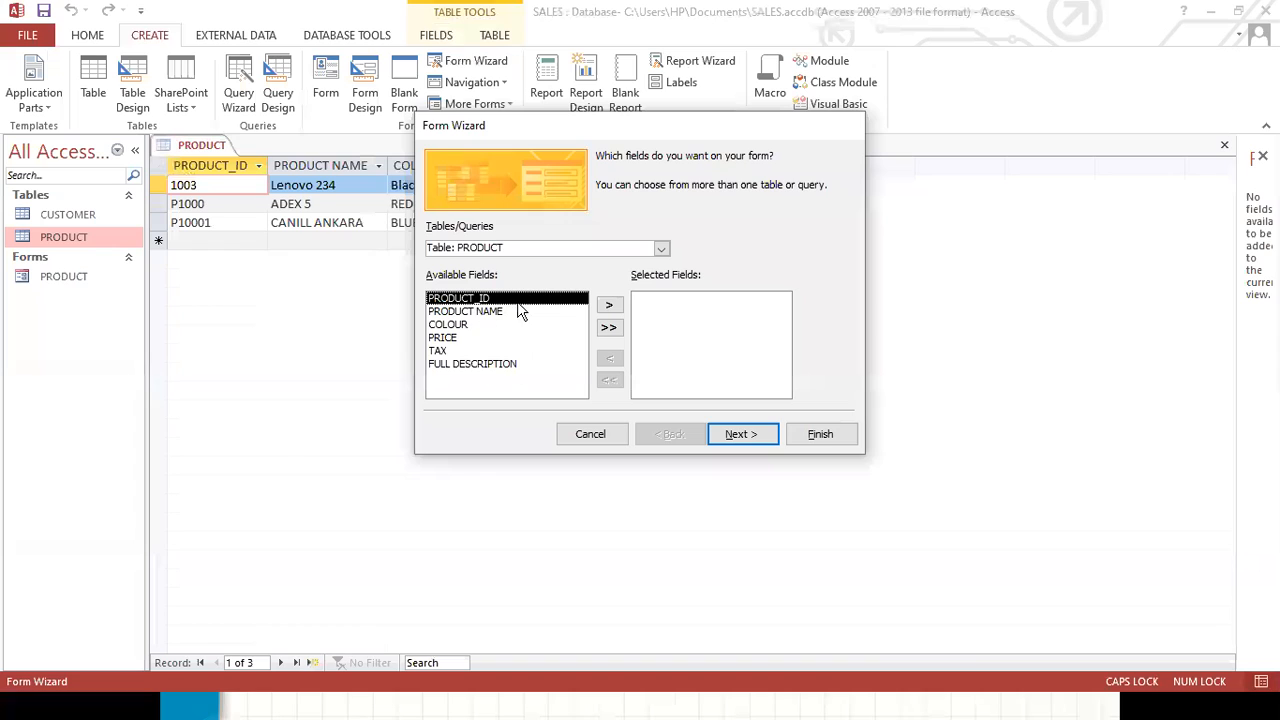
left_click(608, 329)
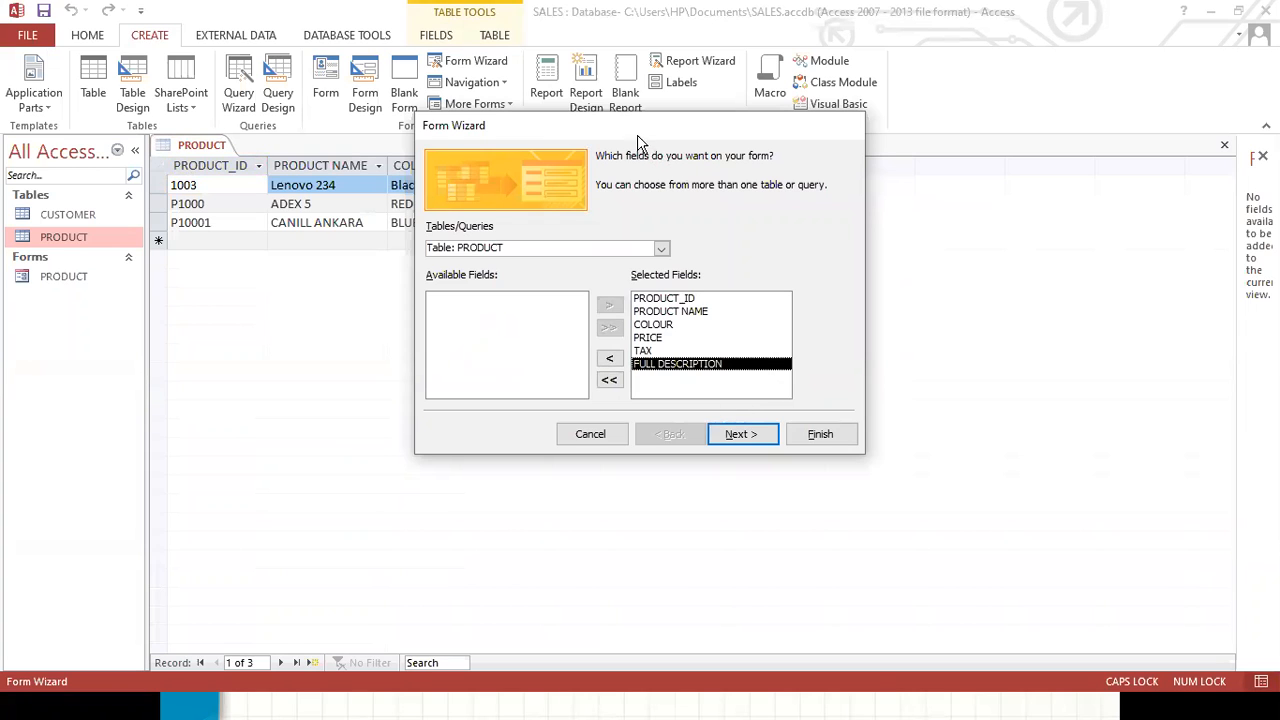
left_click_drag(631, 134, 600, 160)
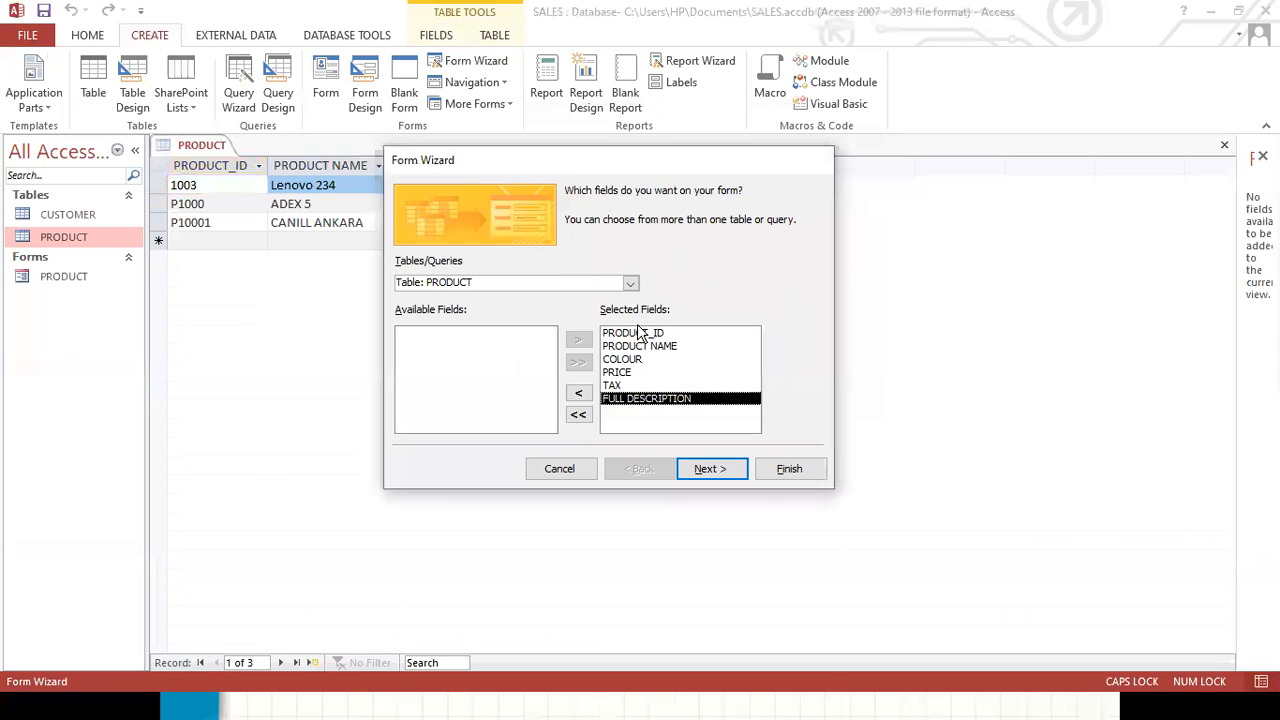
left_click(715, 469)
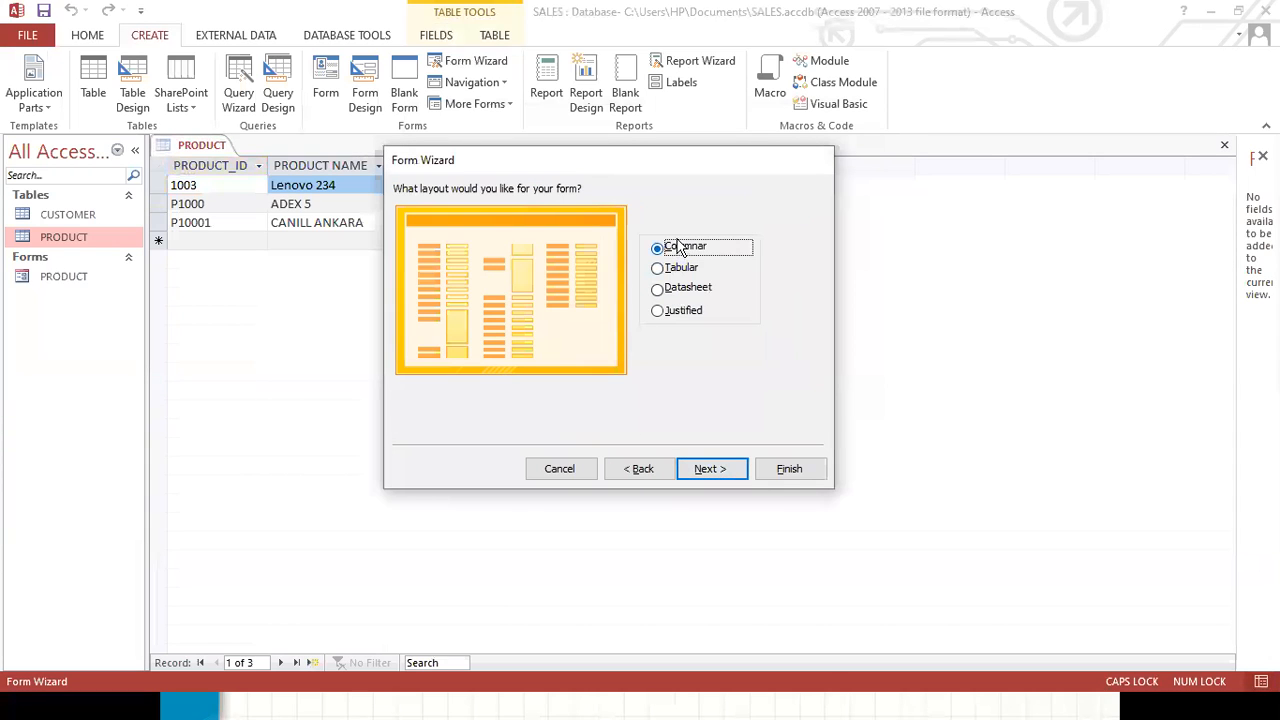
left_click(718, 471)
left_click(563, 376)
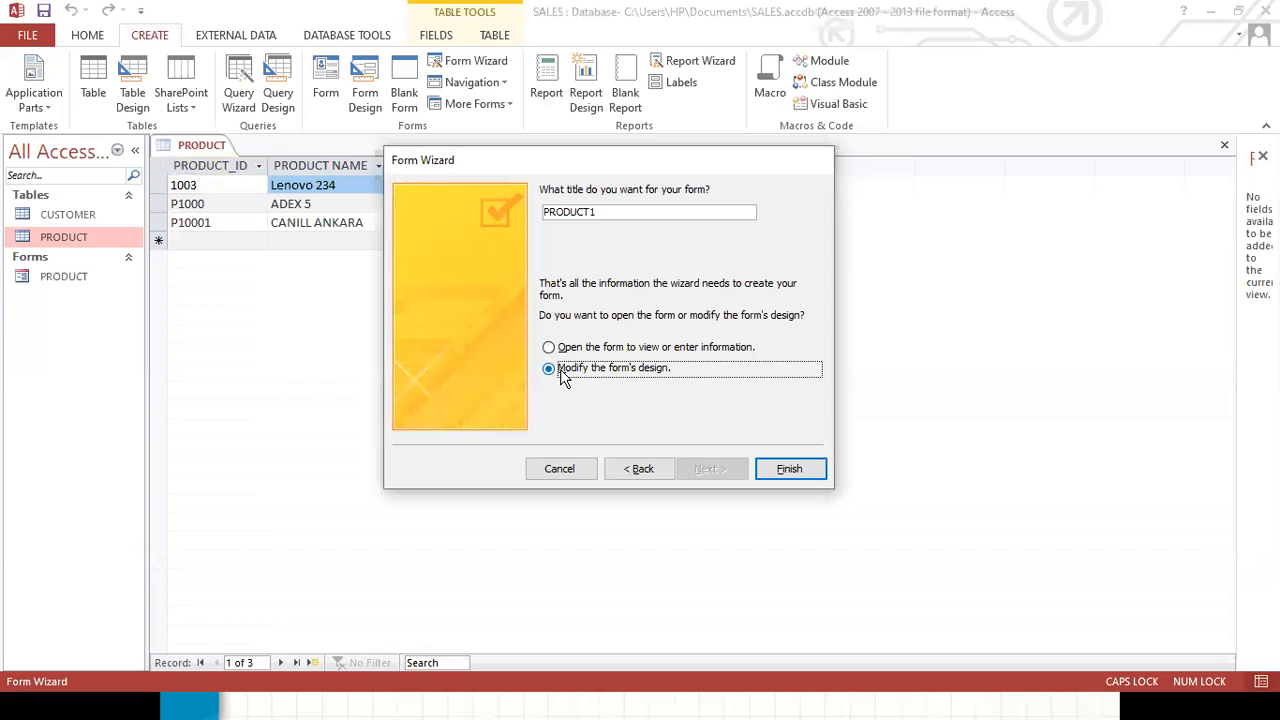
left_click(789, 469)
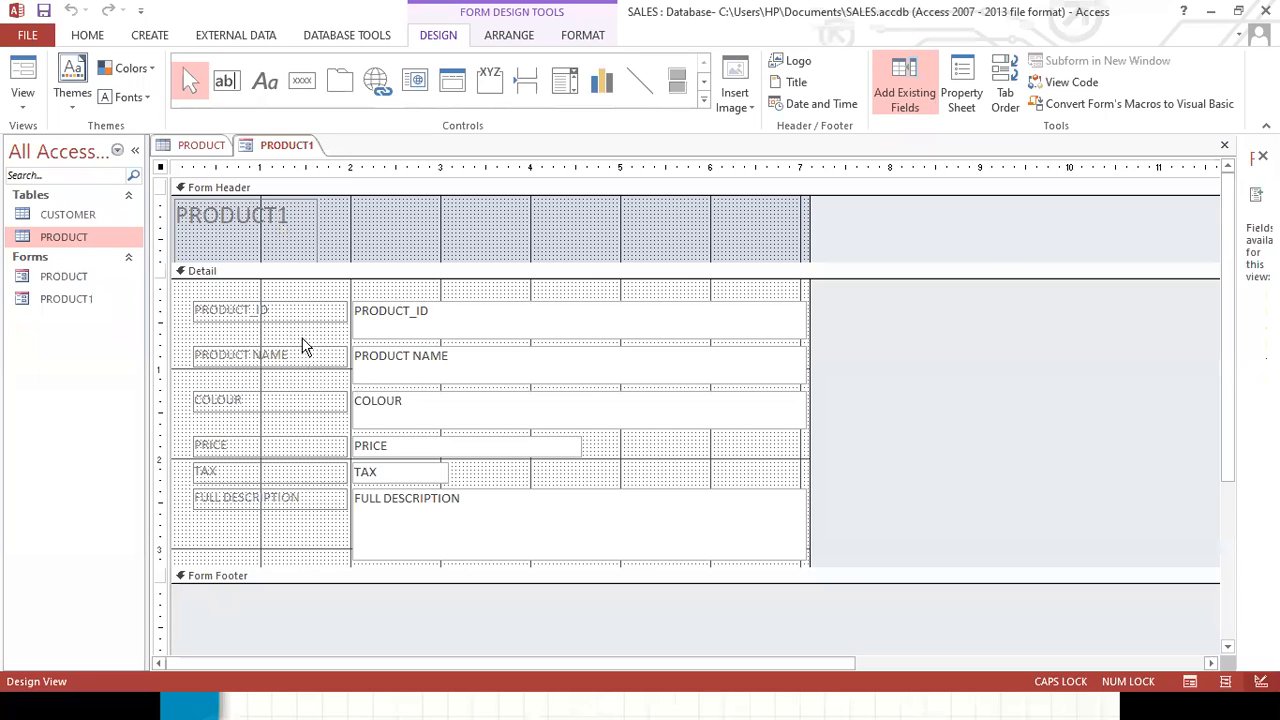
Change the form header title text to STORE DB.
double_click(277, 219)
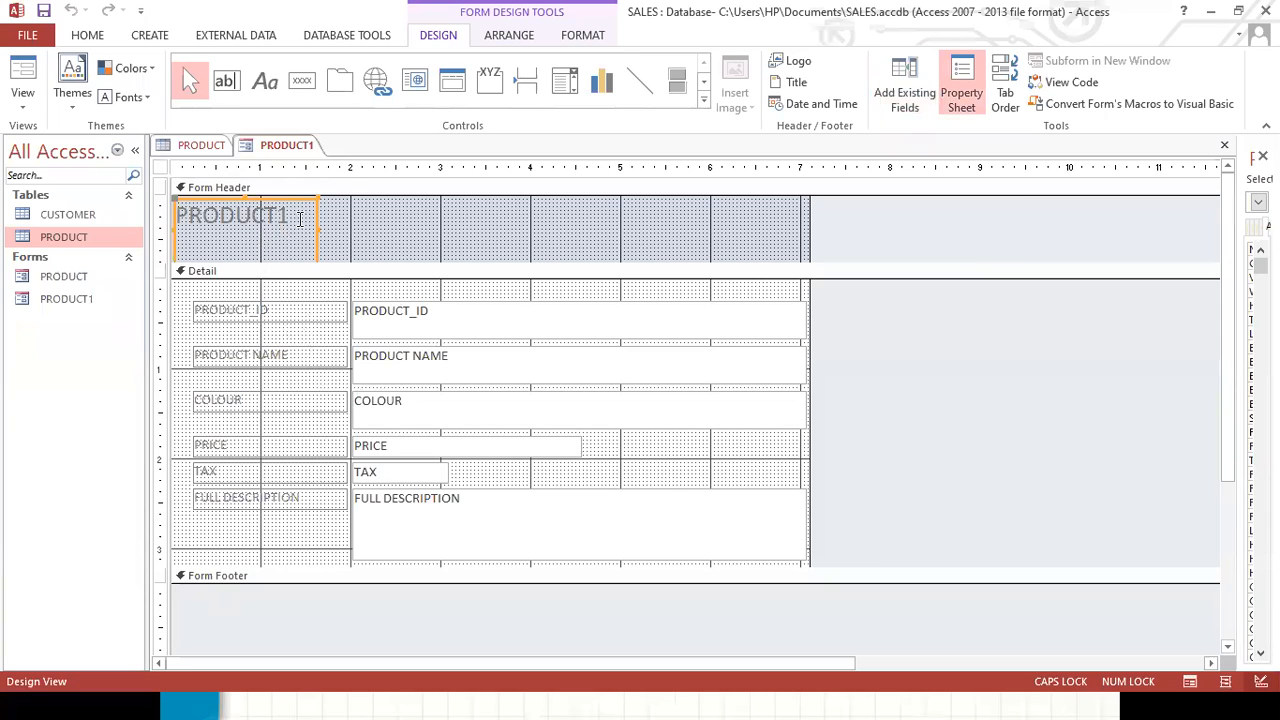
left_click(299, 219)
key("BackSpace")
key("BackSpace")
key("BackSpace")
key("BackSpace")
key("BackSpace")
key("BackSpace")
key("BackSpace")
key("BackSpace")
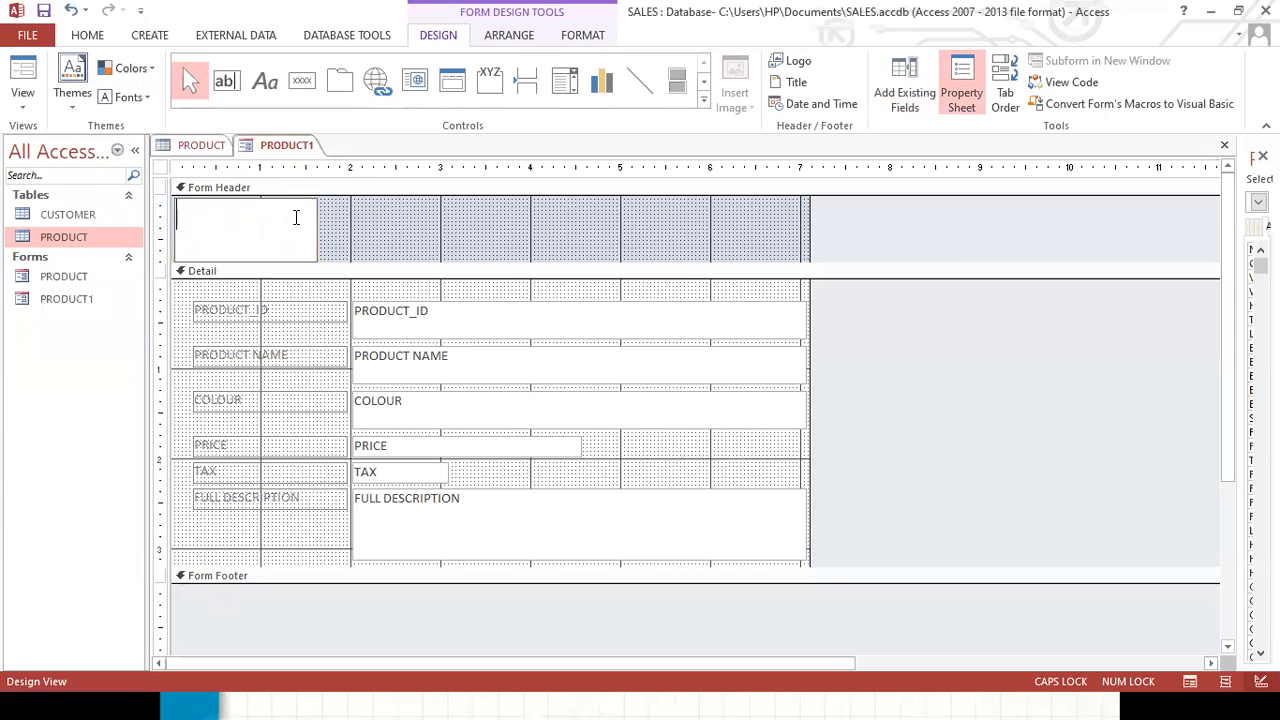
type("STORE DB")
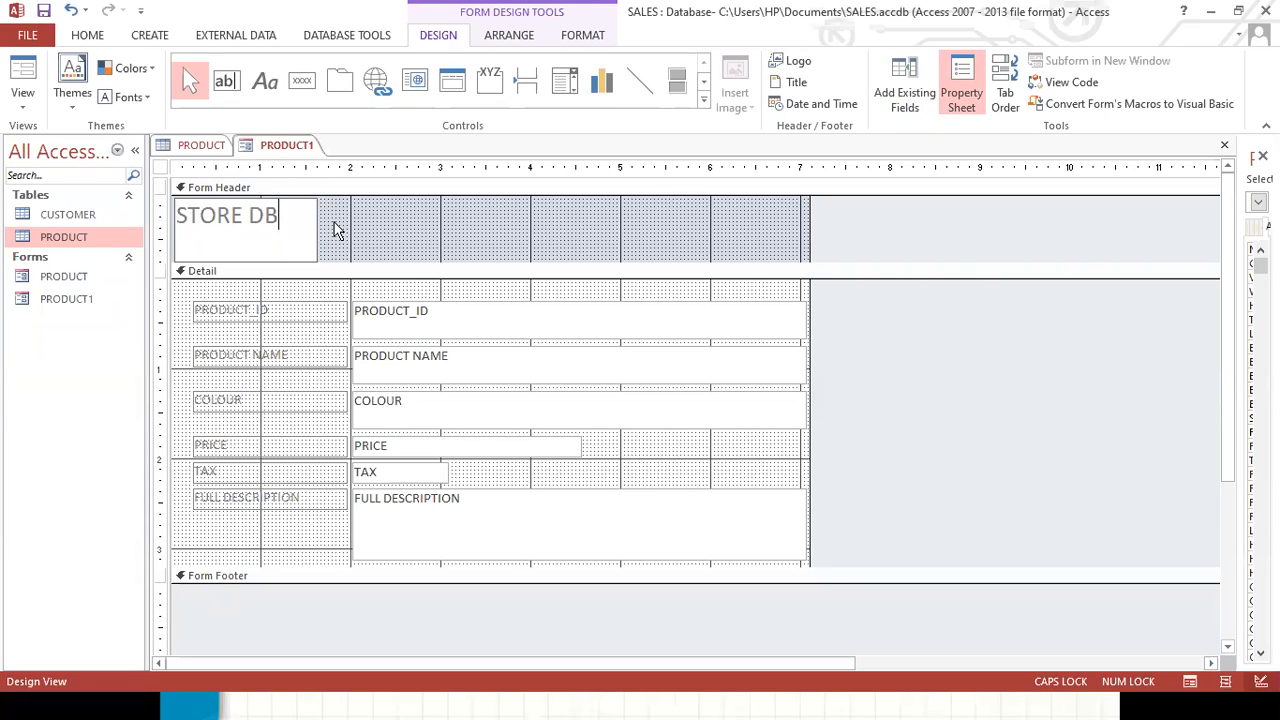
left_click(364, 241)
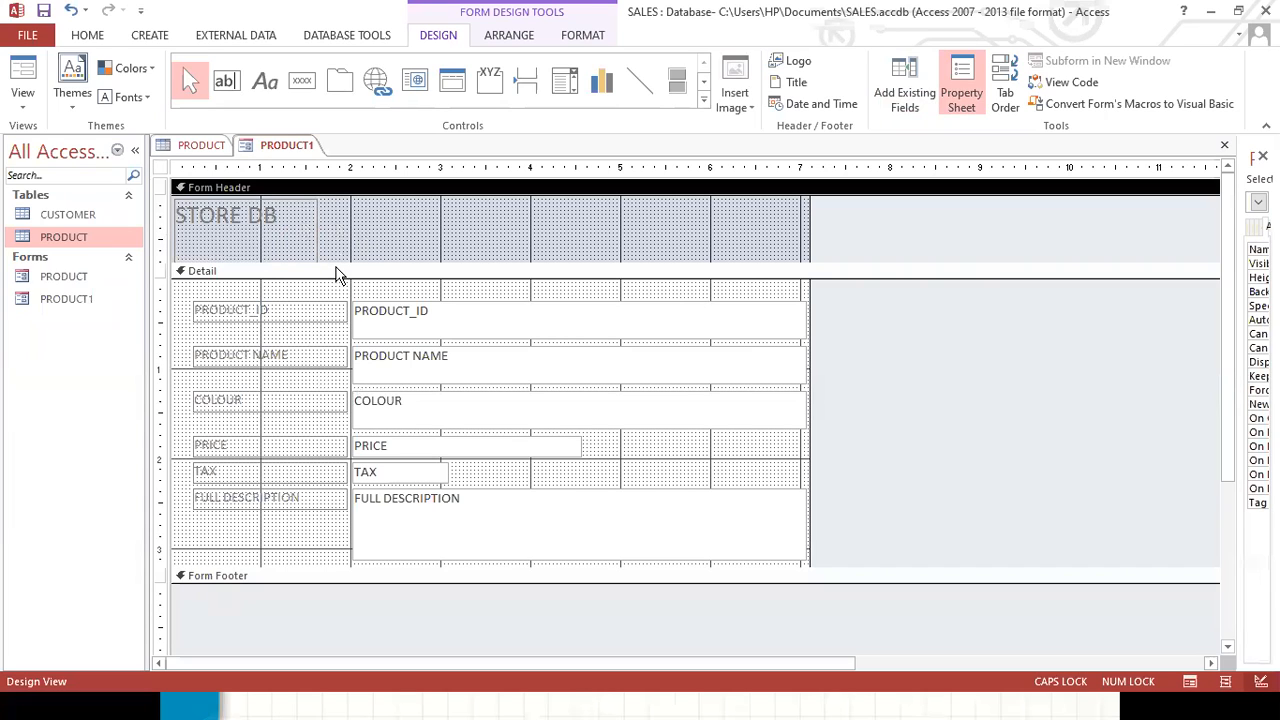
Set the STORE DB title's font colour to red.
left_click(279, 230)
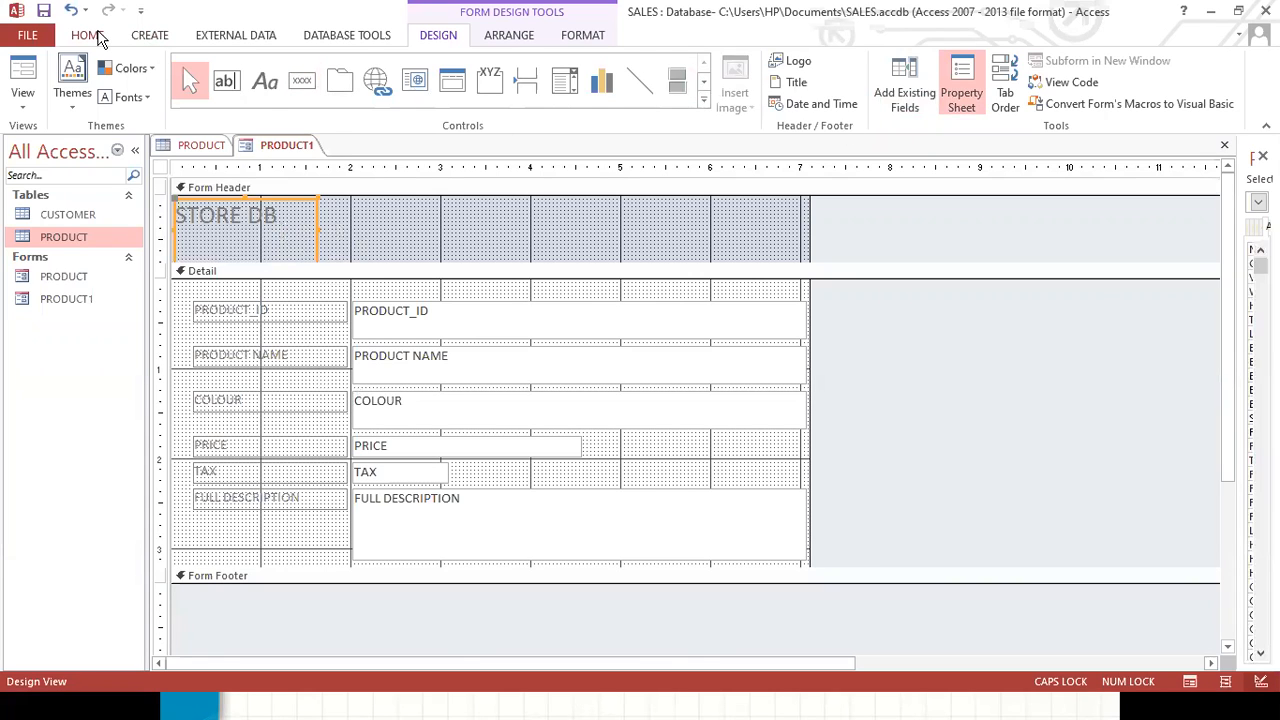
left_click(90, 35)
left_click(804, 101)
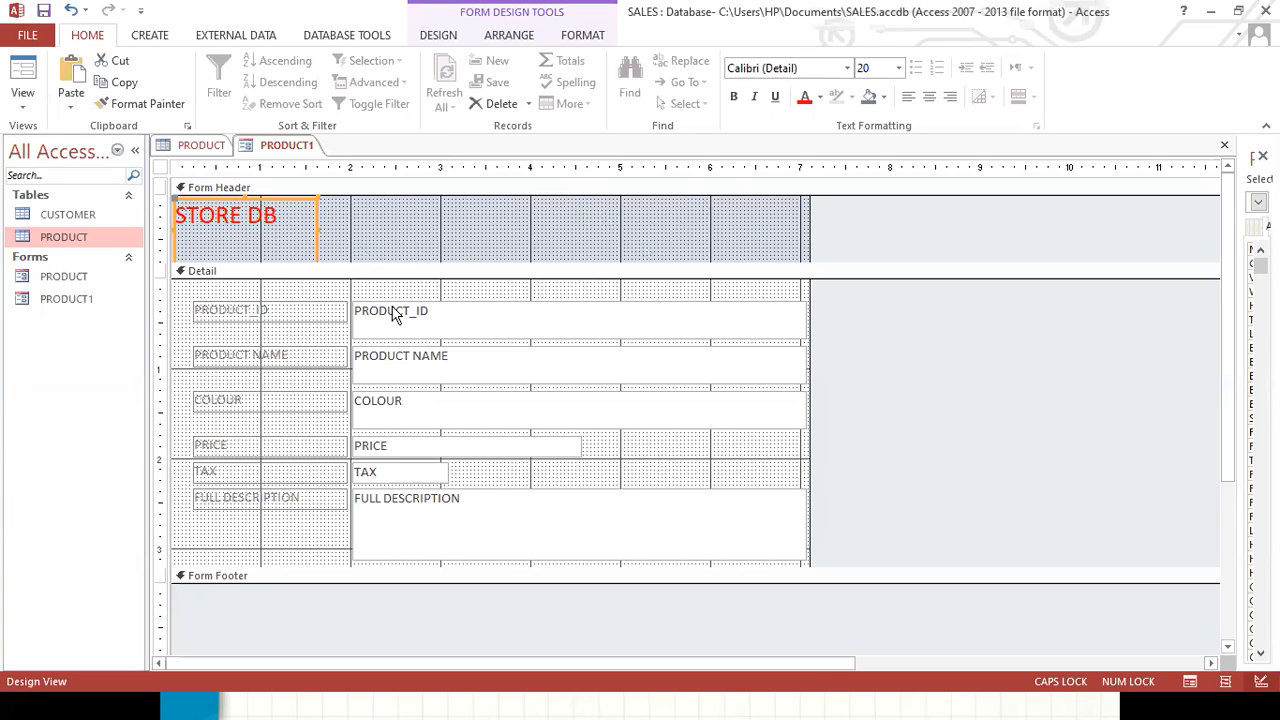
Select all form controls and set their font colour to blue.
left_click(218, 312)
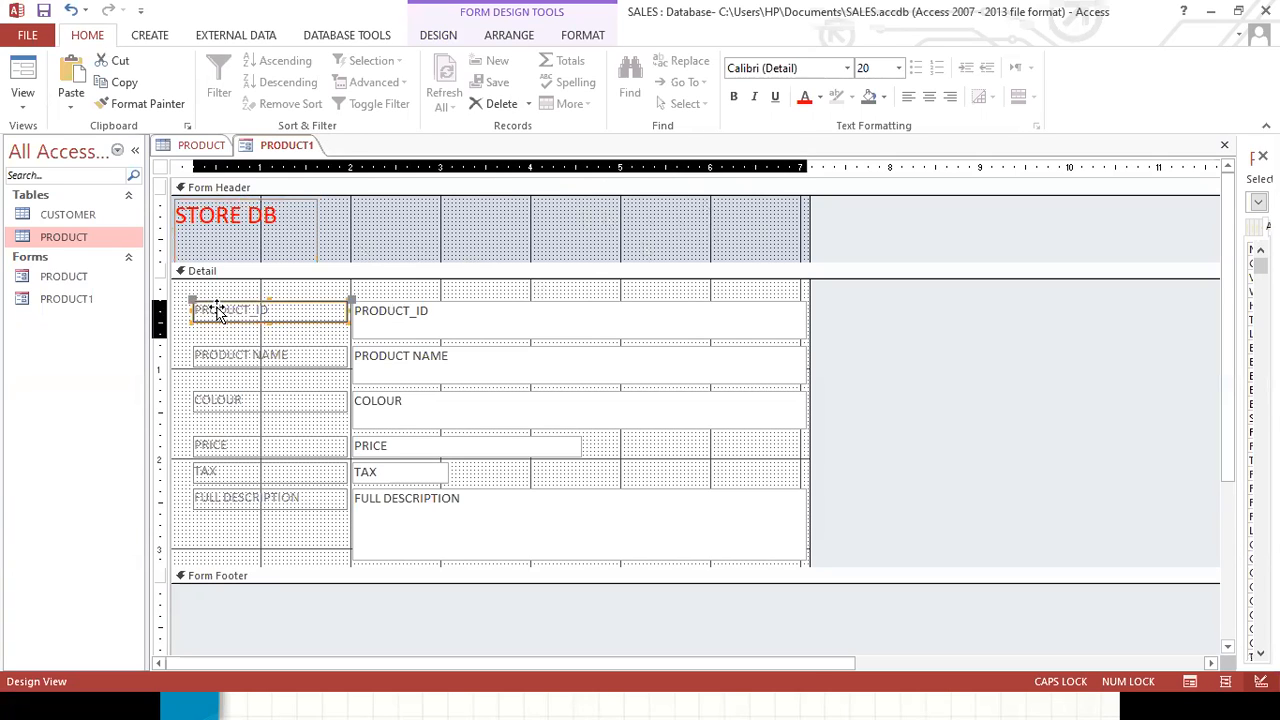
key("ctrl+a")
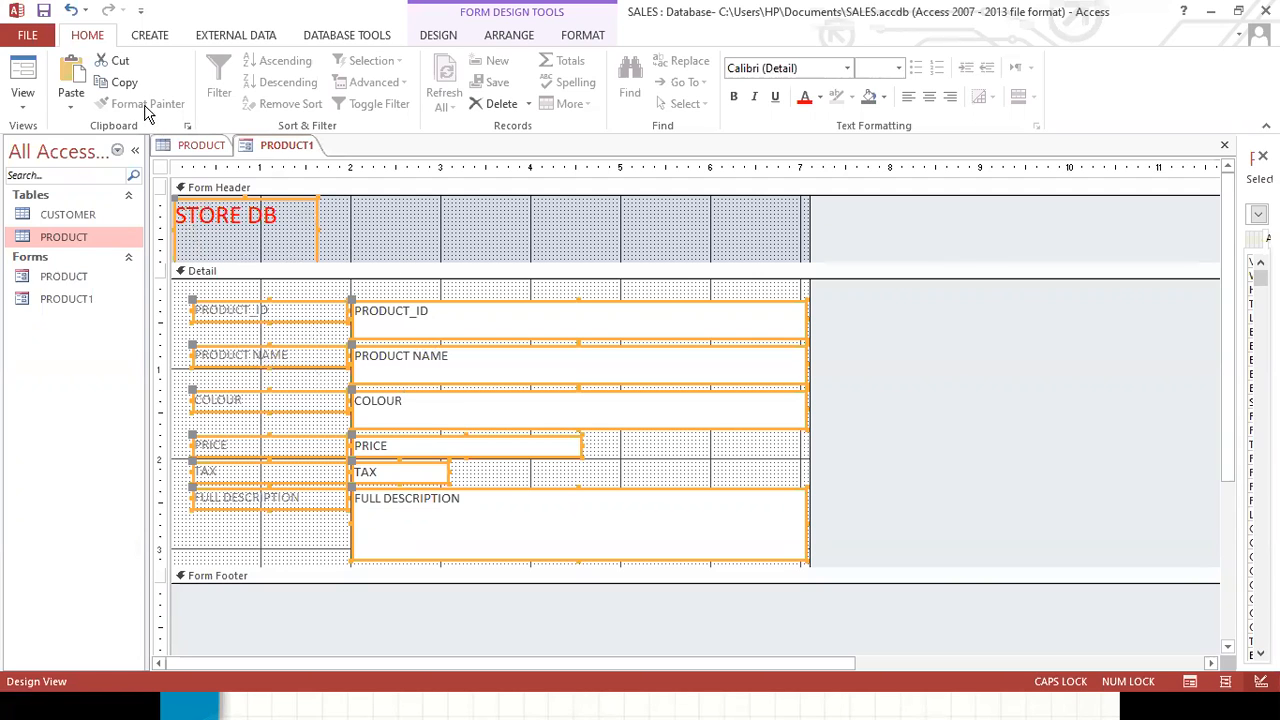
left_click(818, 97)
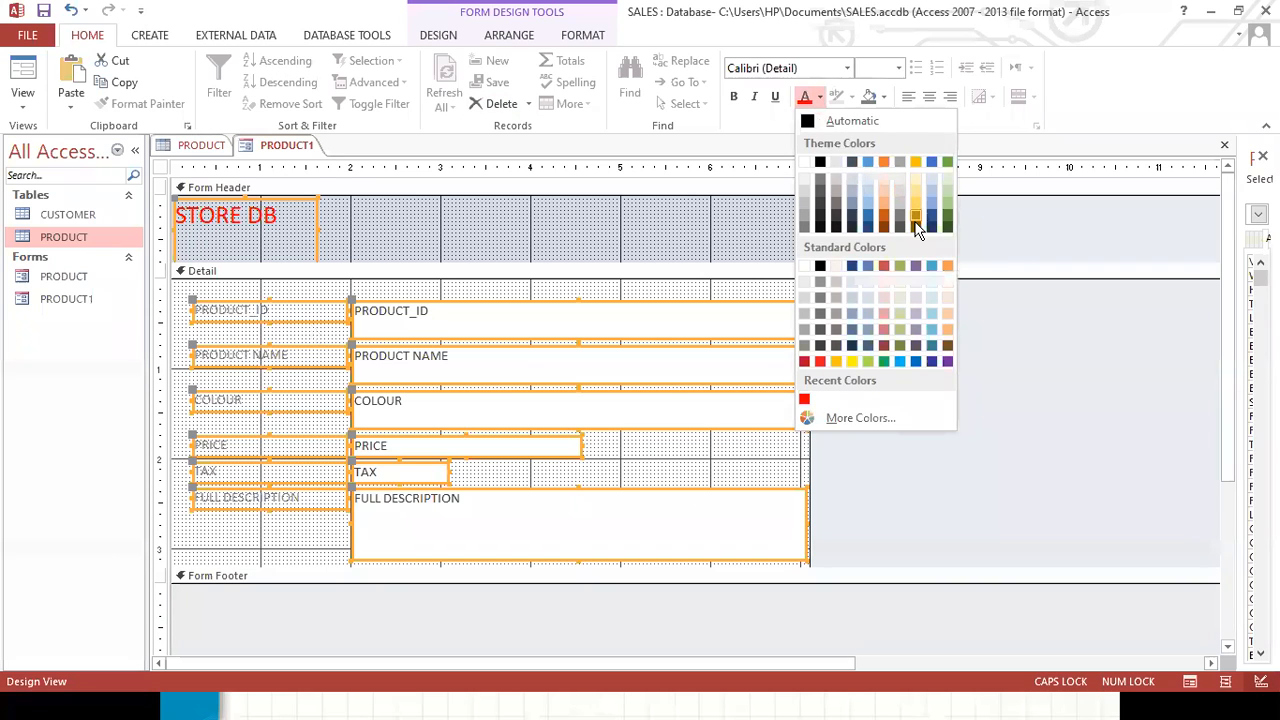
left_click(917, 362)
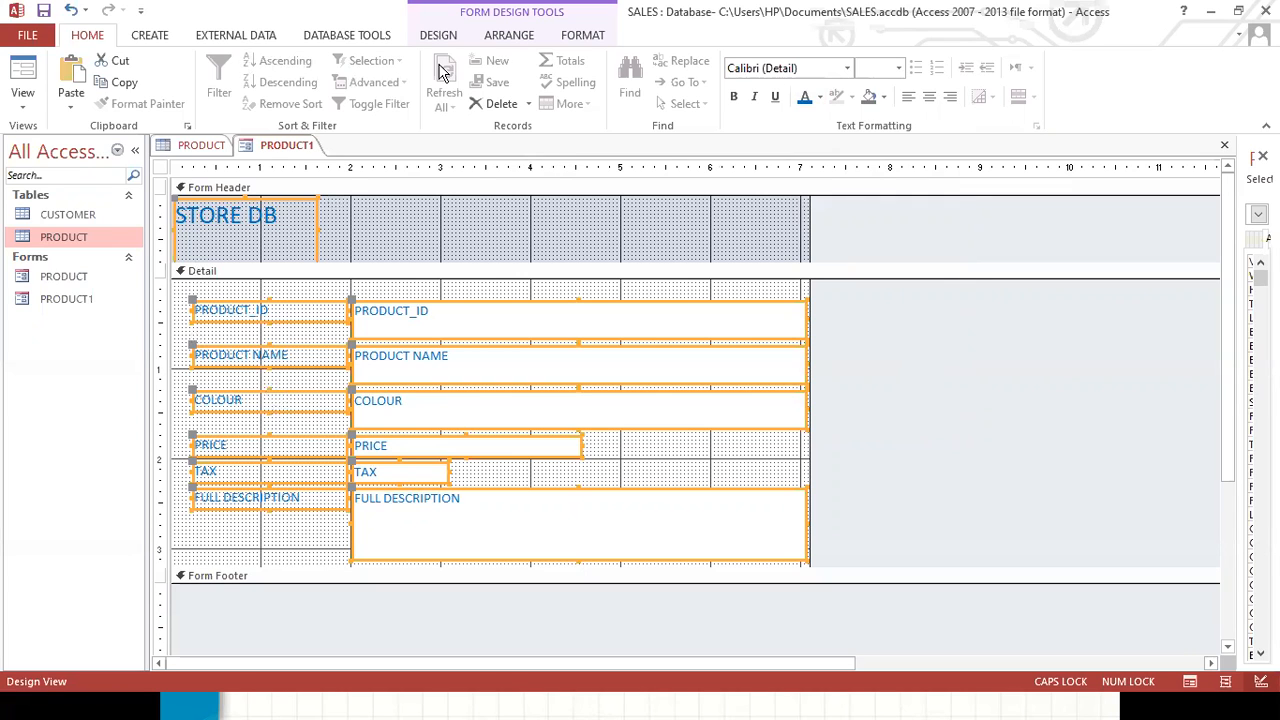
Switch the form to Form View and place the cursor in the PRODUCT_ID field.
left_click(445, 33)
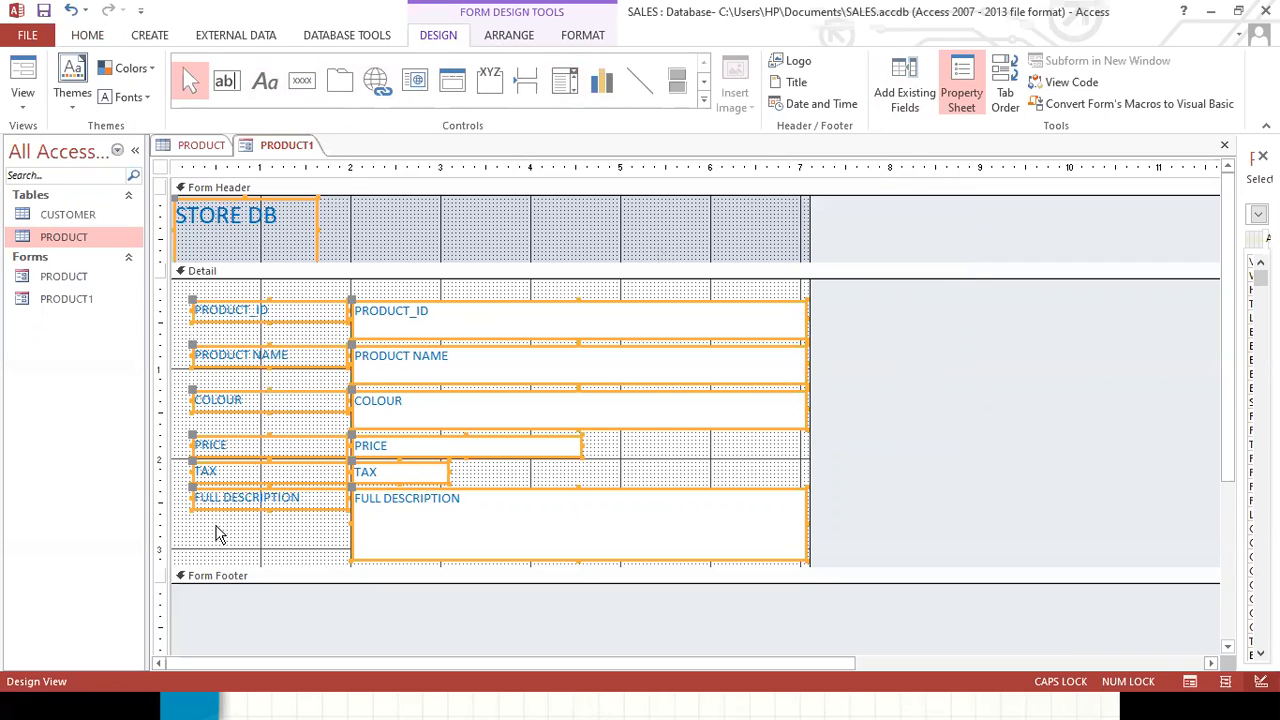
left_click(251, 545)
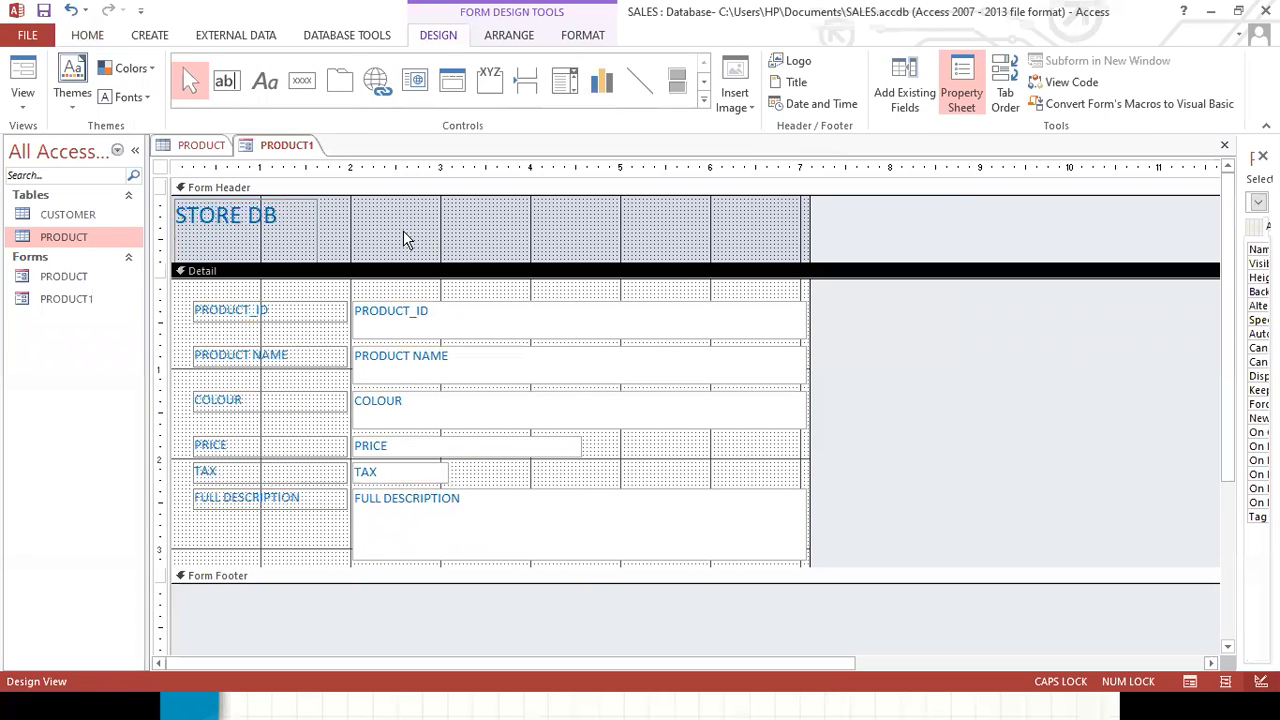
left_click(441, 314)
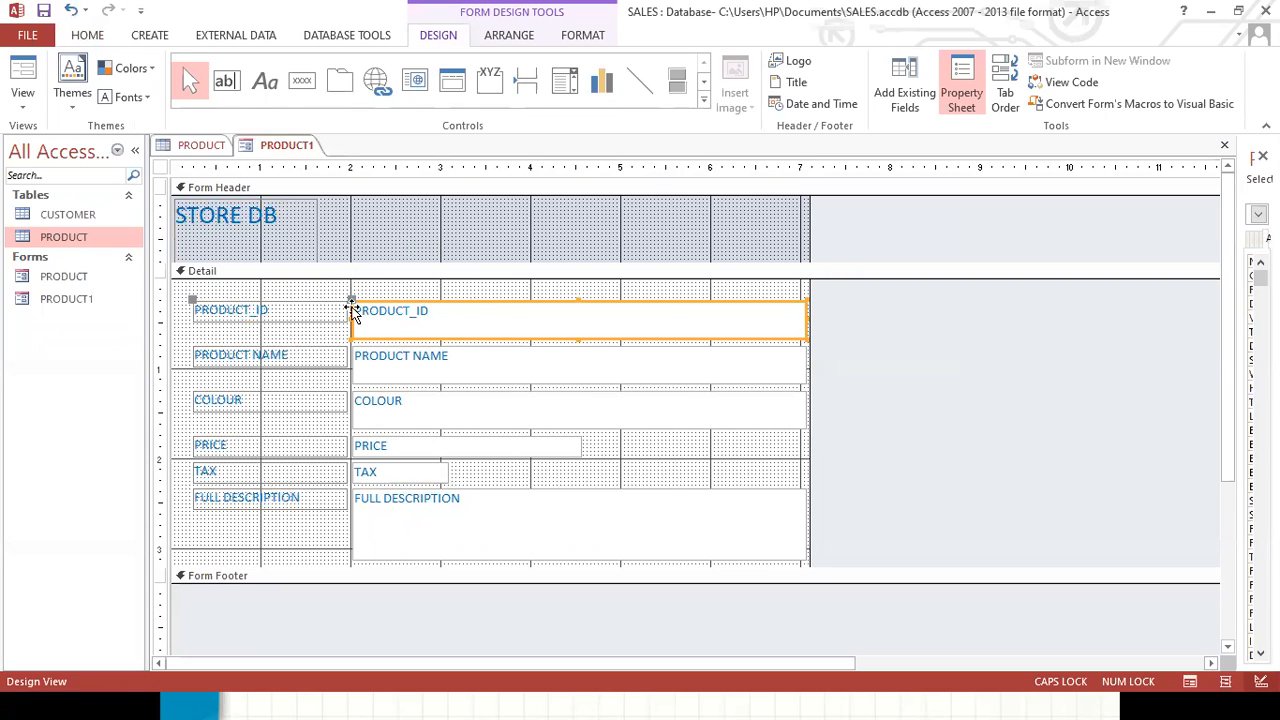
left_click(23, 92)
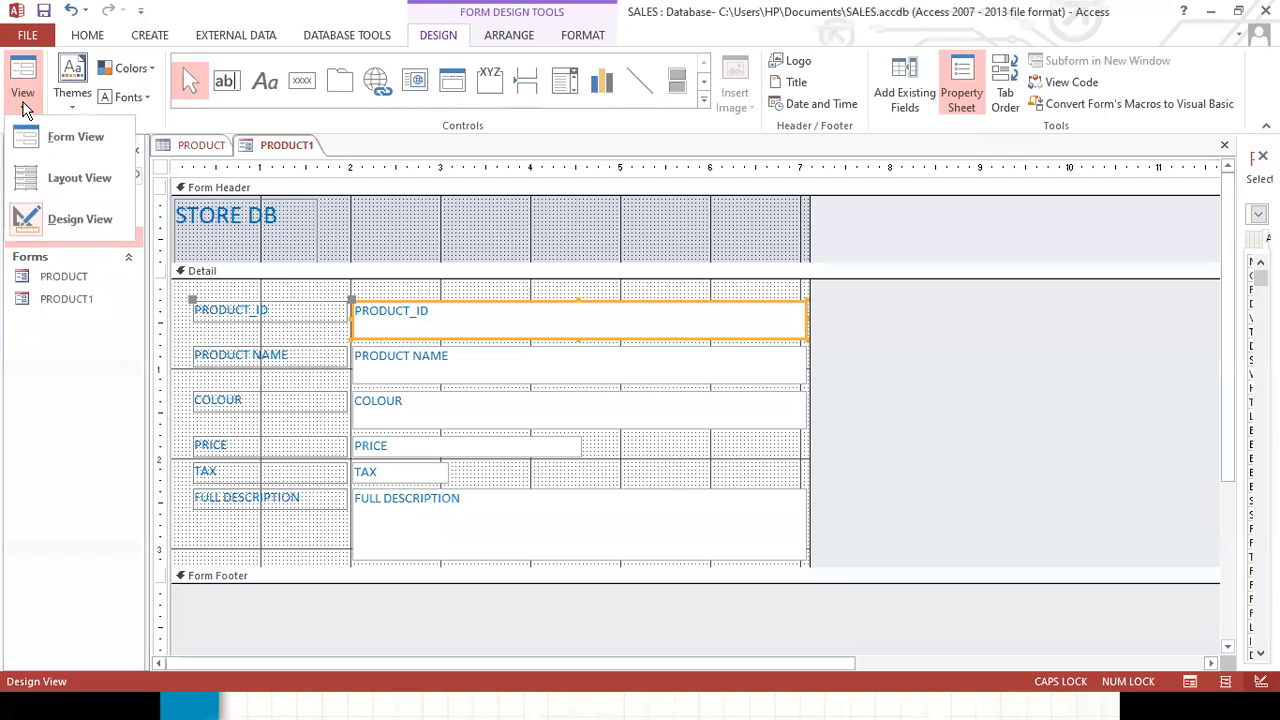
left_click(65, 136)
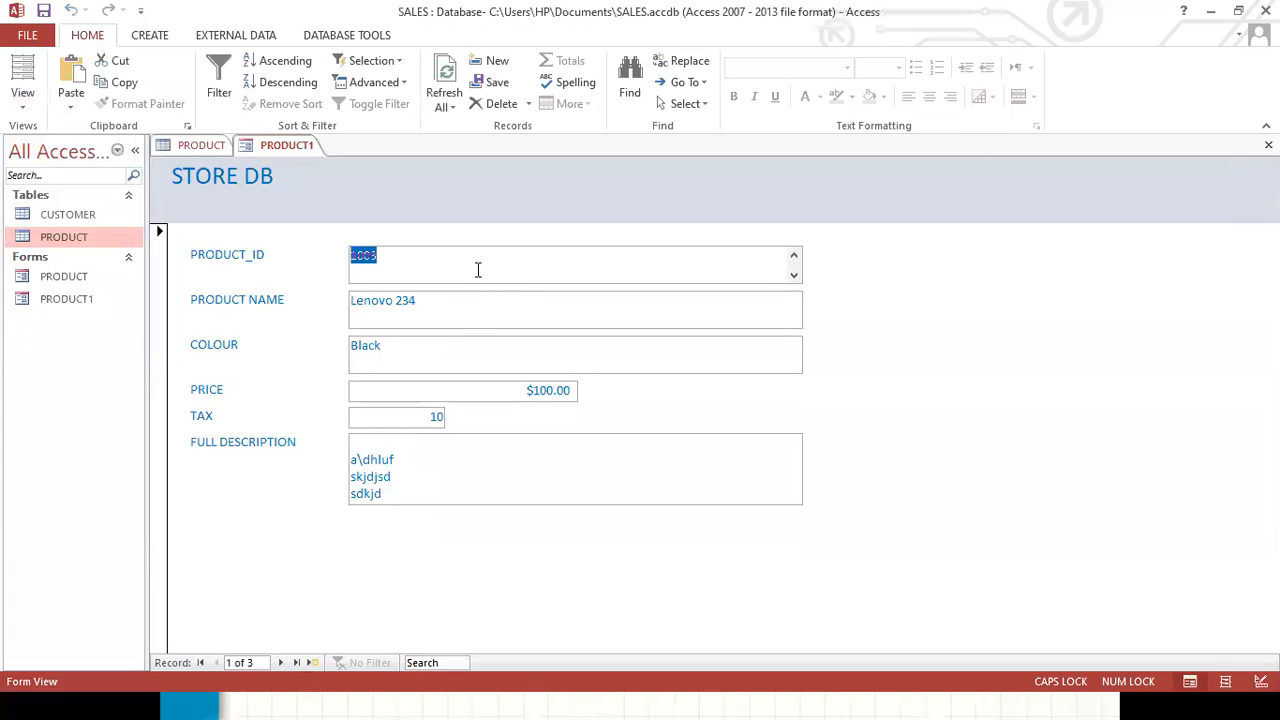
left_click(446, 260)
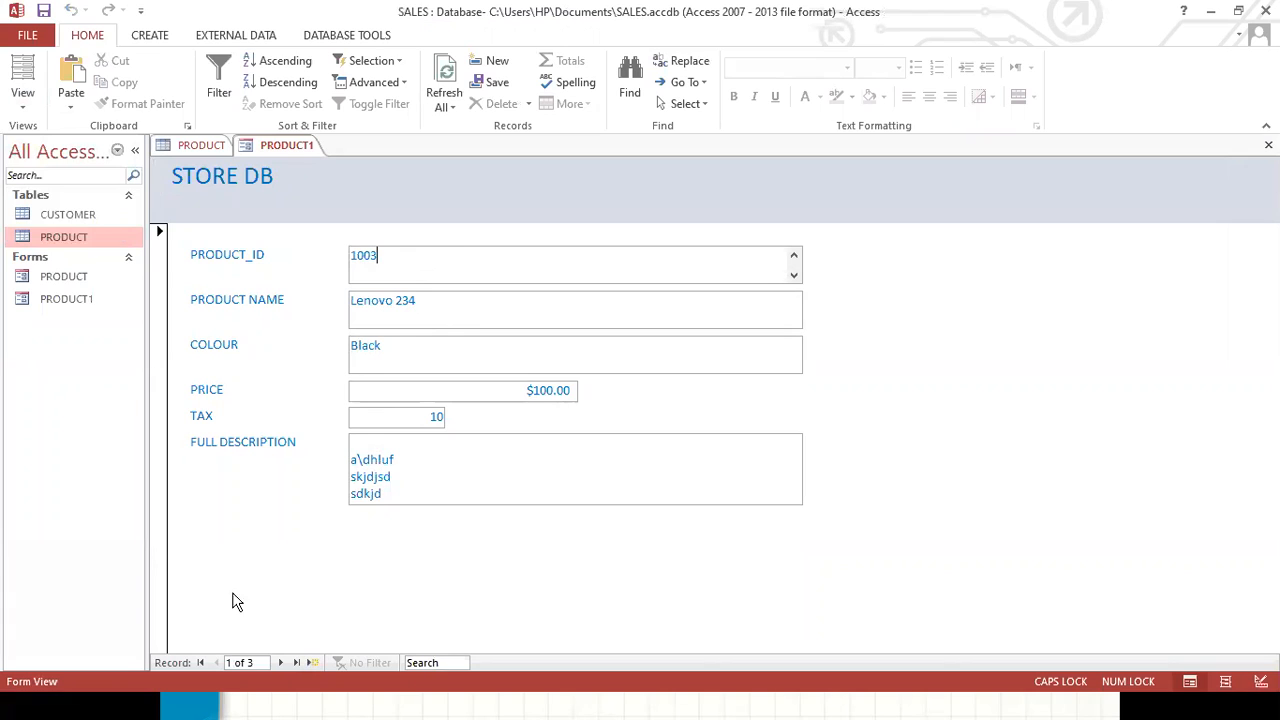
Move to a new blank record and enter LENOVO YOGA, moving it from the PRODUCT_ID field into PRODUCT NAME.
left_click(280, 663)
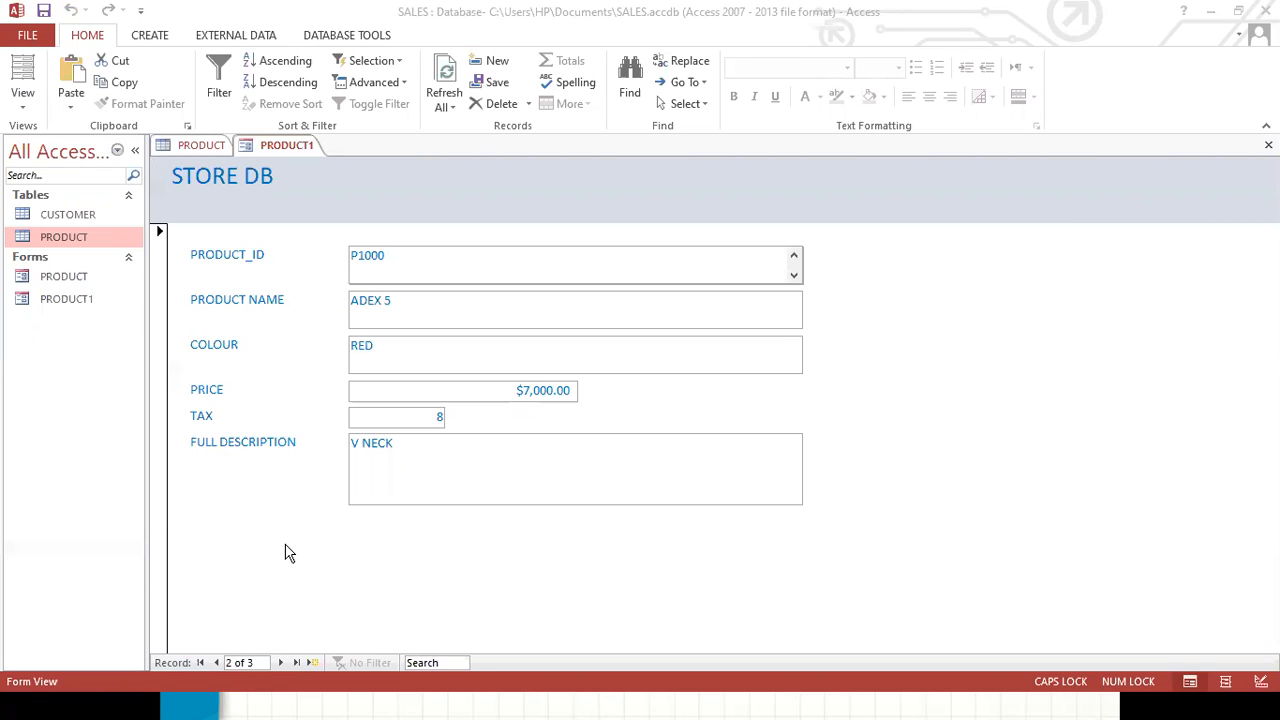
left_click(281, 663)
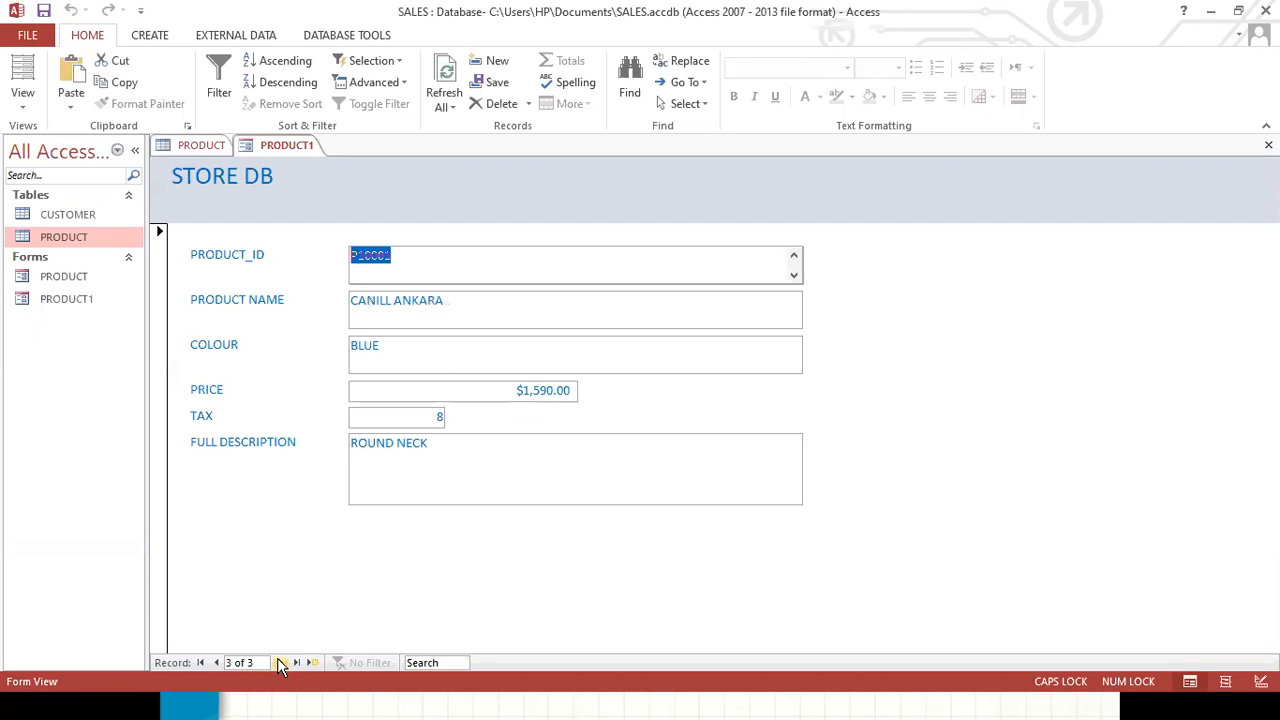
left_click(281, 663)
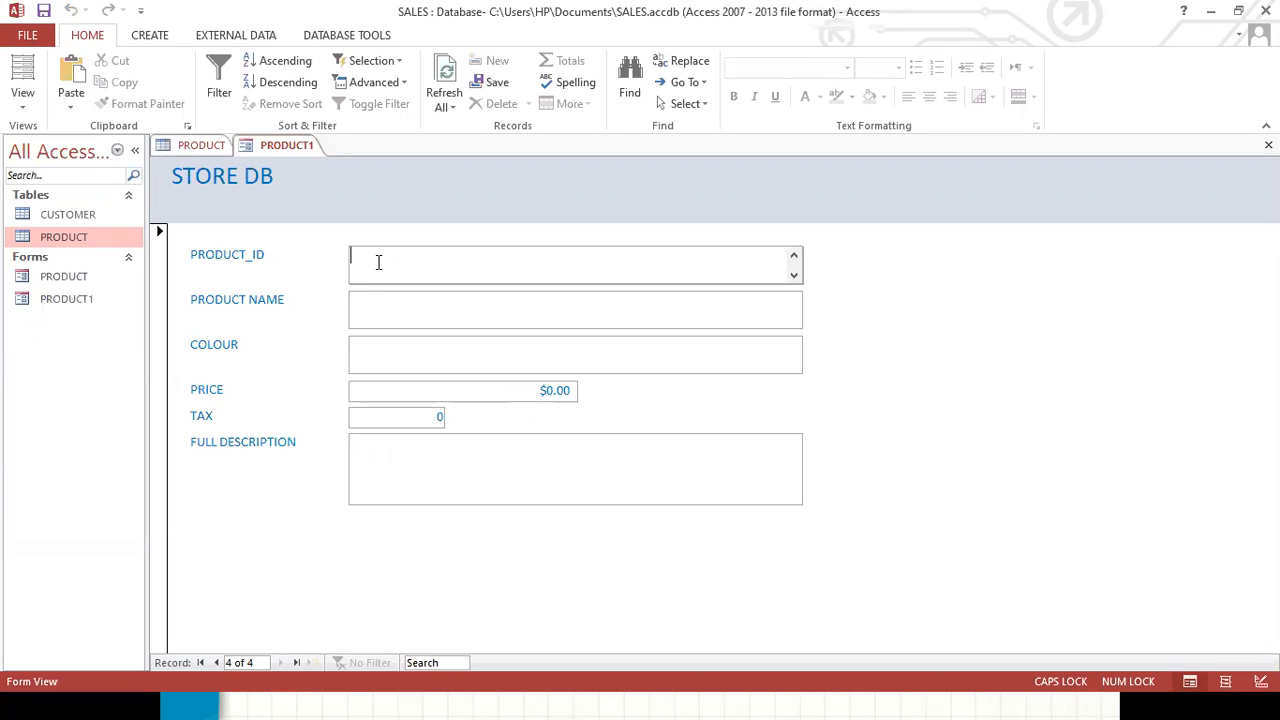
type("LENOVO YOGA")
left_click(412, 311)
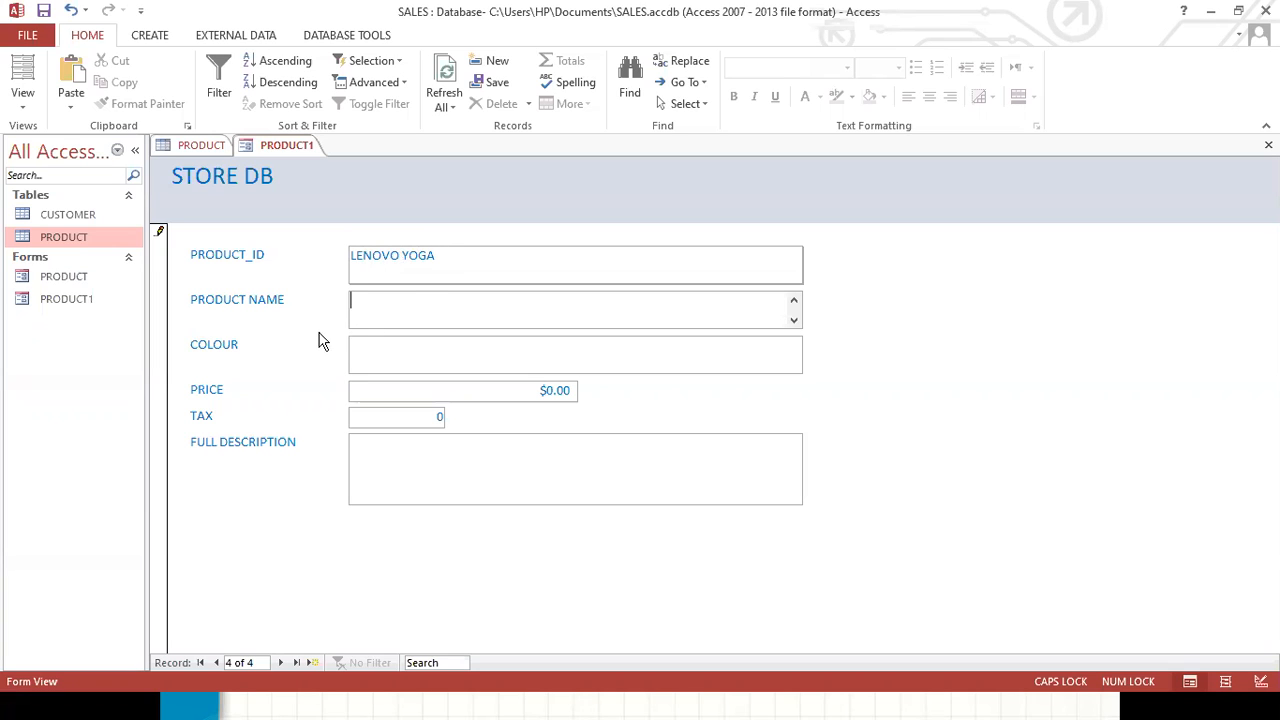
left_click_drag(442, 256, 345, 245)
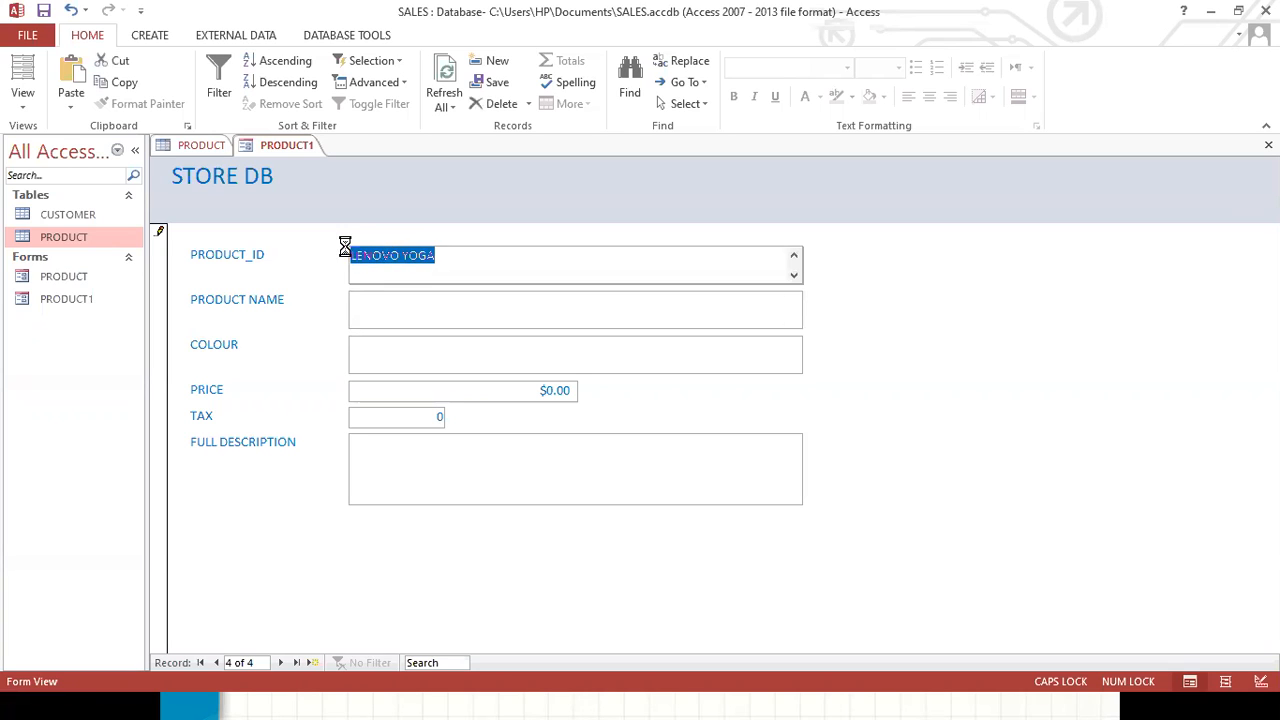
key("ctrl+x")
left_click(368, 301)
key("ctrl+v")
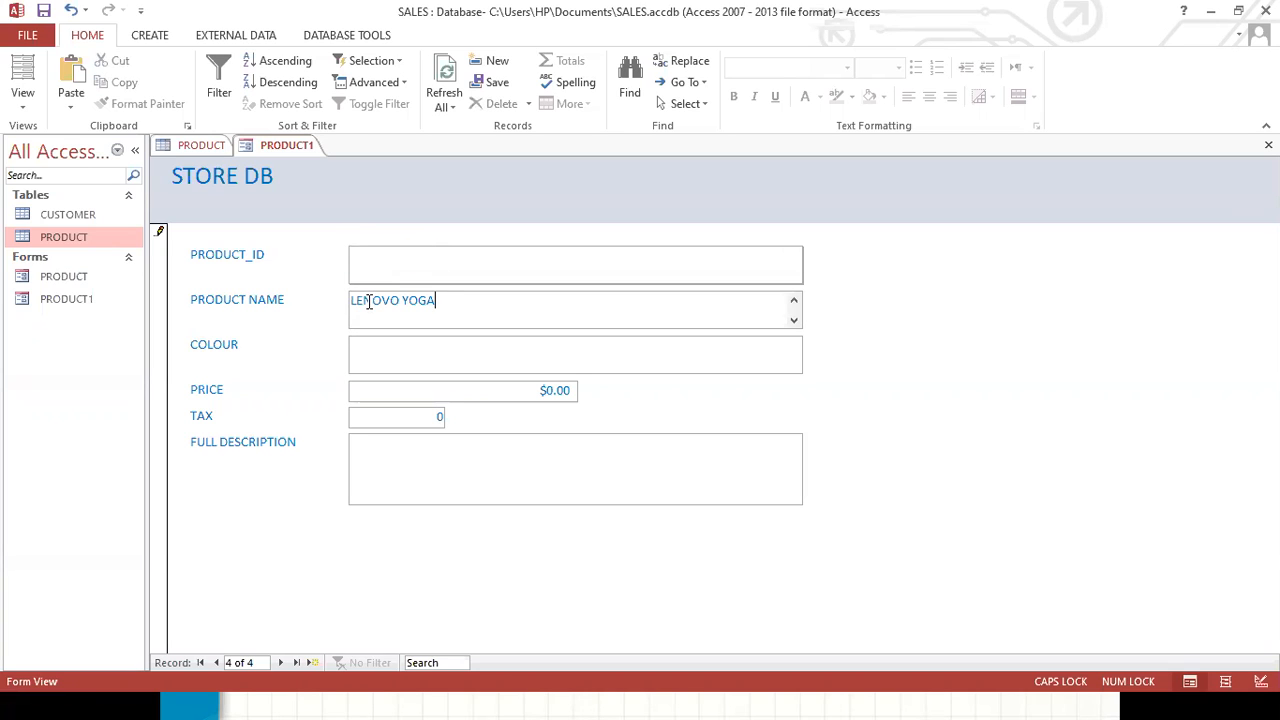
Set the new record's PRODUCT_ID to 1004 and its COLOUR to ASH.
left_click(388, 258)
type("1004")
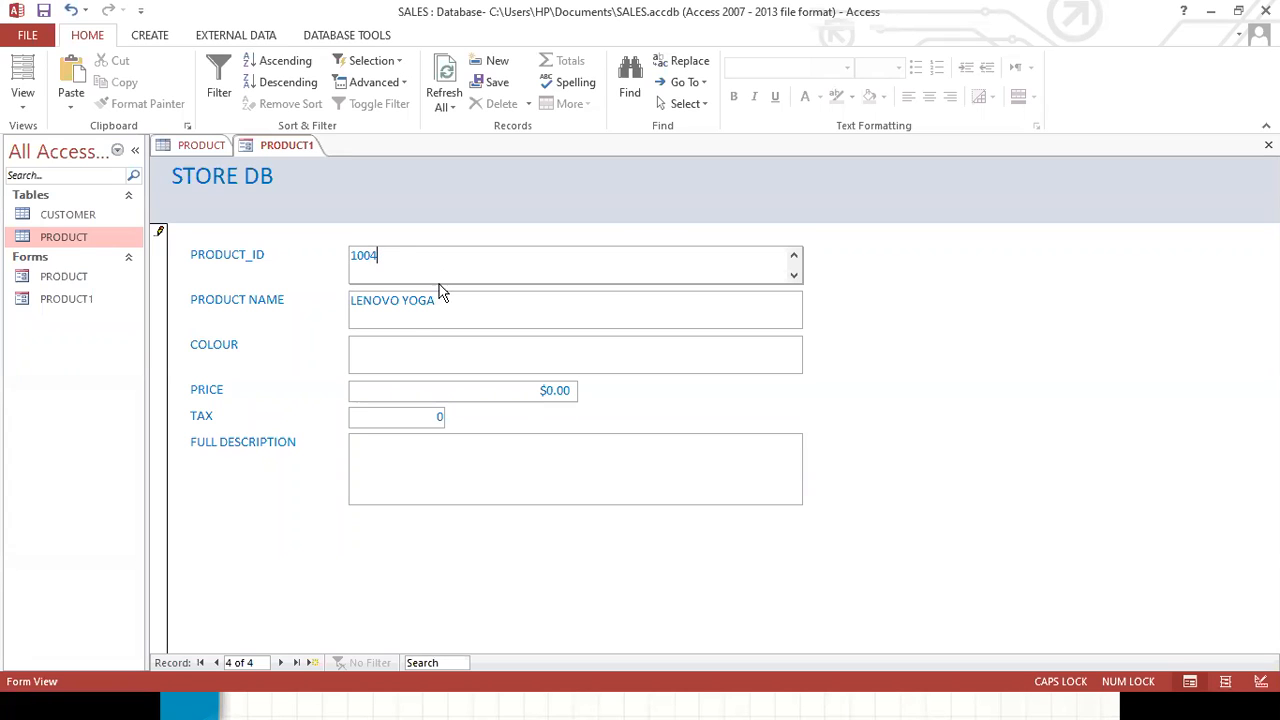
left_click(375, 358)
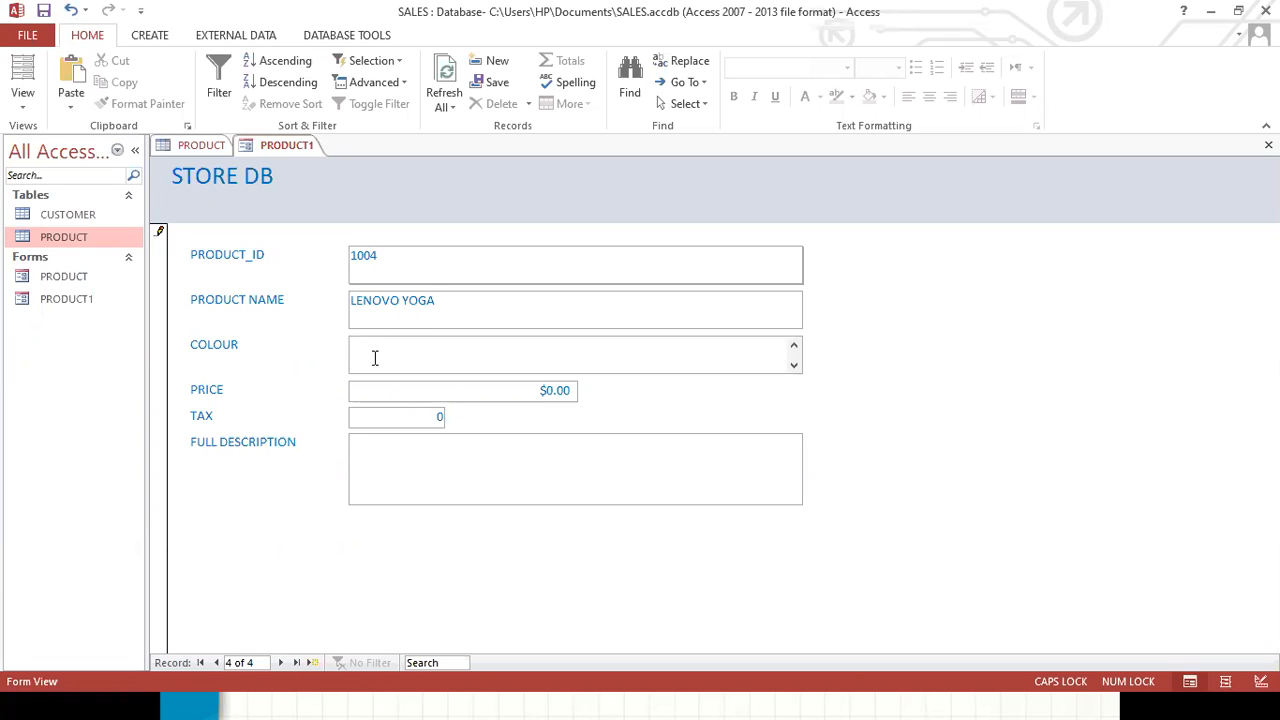
type("RED")
key("BackSpace")
key("BackSpace")
key("BackSpace")
type("ASH")
Set the record's PRICE to 120 and TAX to 4.
left_click(552, 391)
key("BackSpace")
type("100")
key("BackSpace")
key("BackSpace")
type("20")
key("BackSpace")
Enter 'The product is....' as the full description and save the record.
left_click(449, 450)
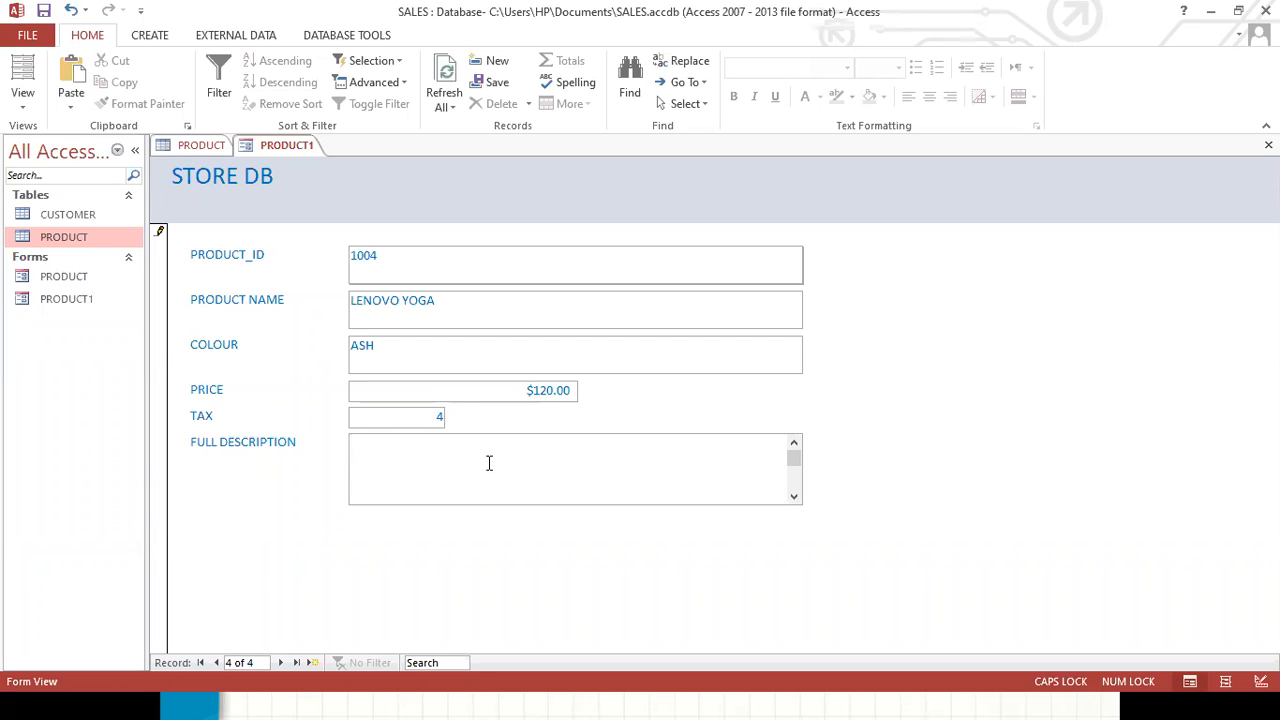
type("The product is....")
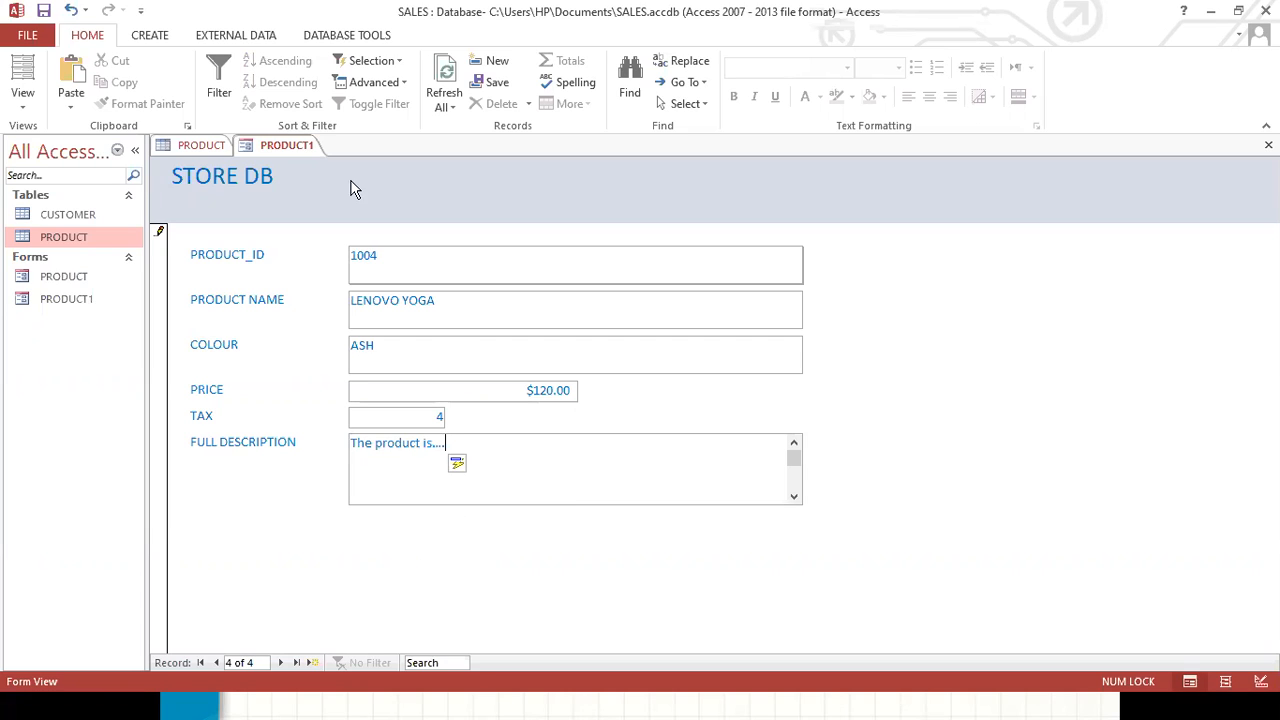
left_click(43, 11)
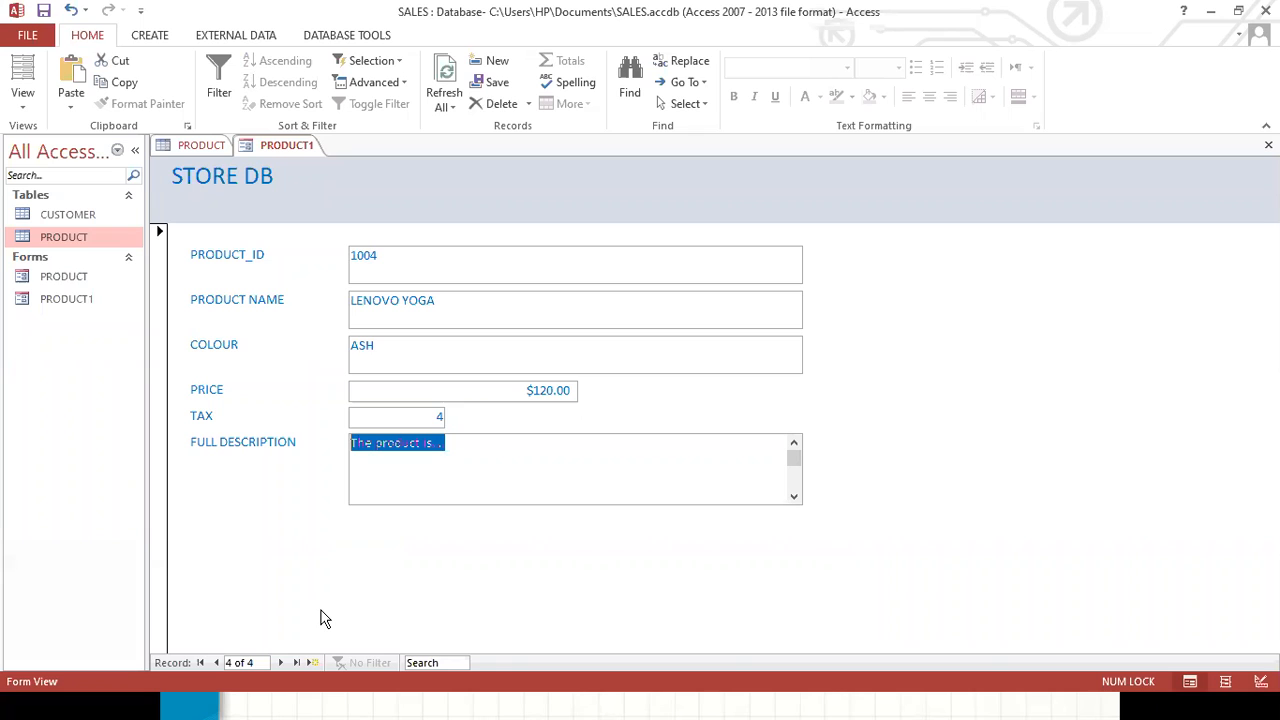
Search the form's records for 1004.
left_click(421, 660)
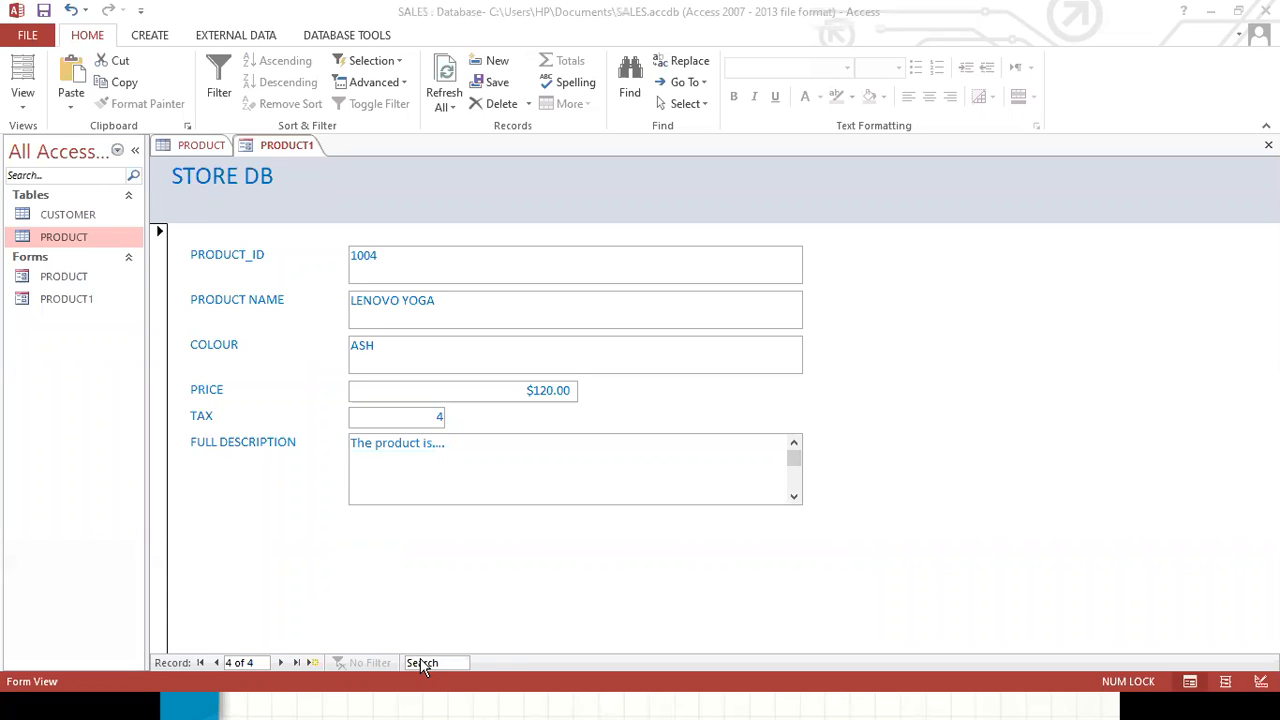
type("len")
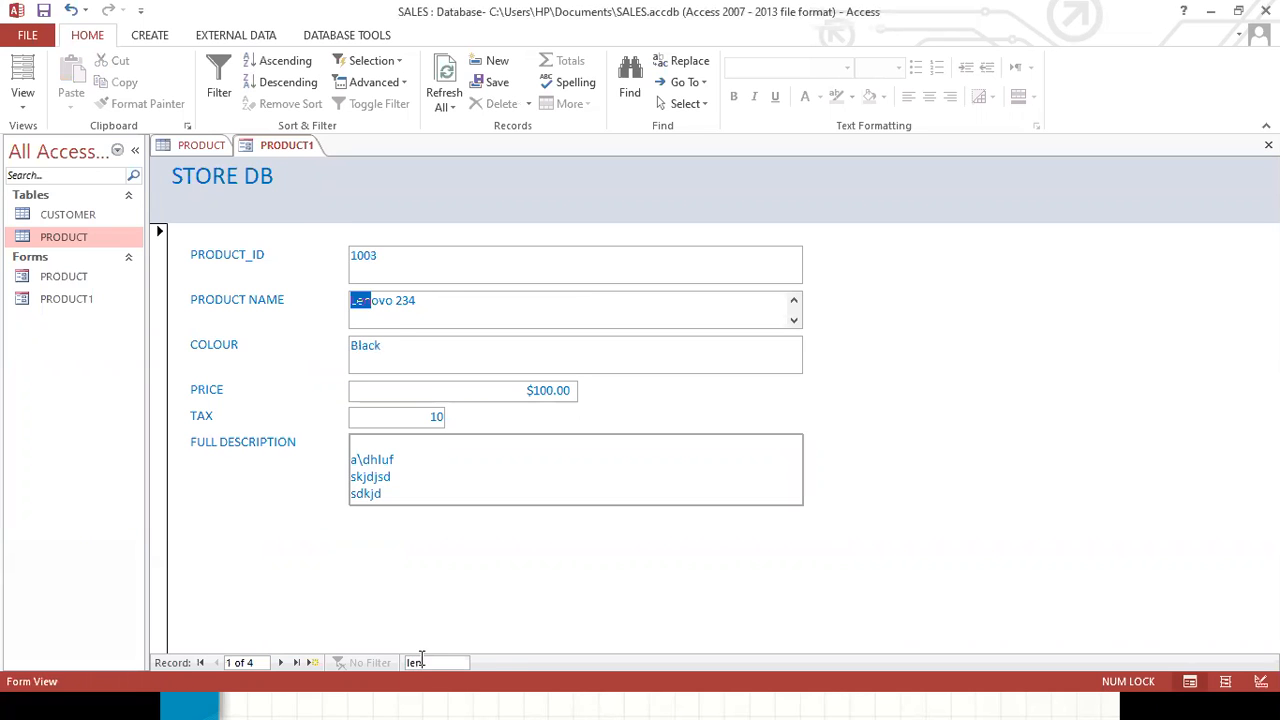
type("o")
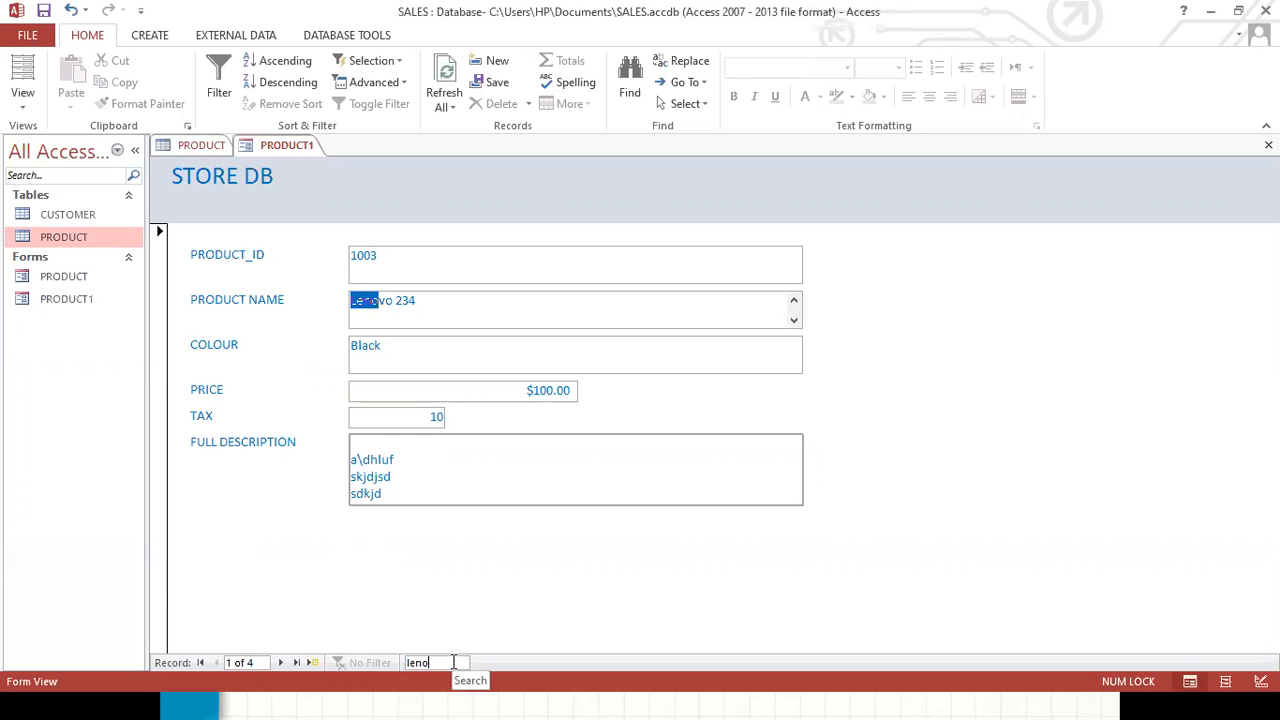
key("BackSpace")
key("BackSpace")
key("BackSpace")
key("BackSpace")
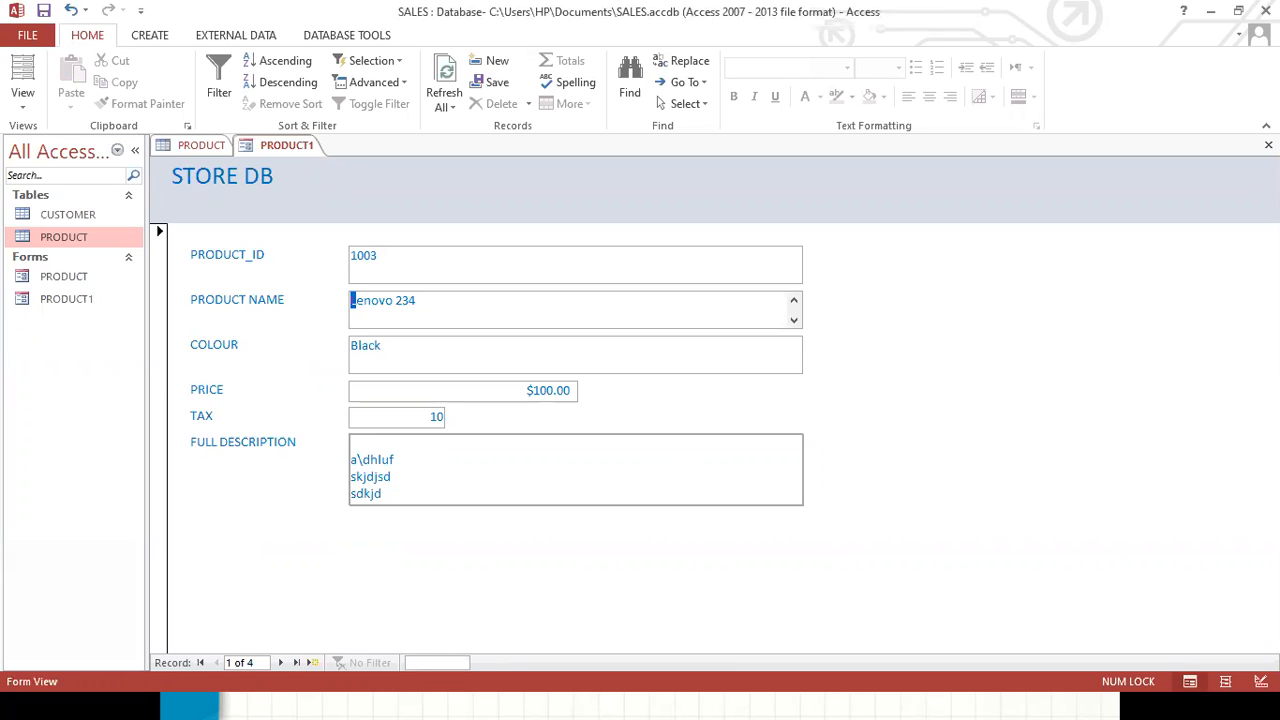
type("1004")
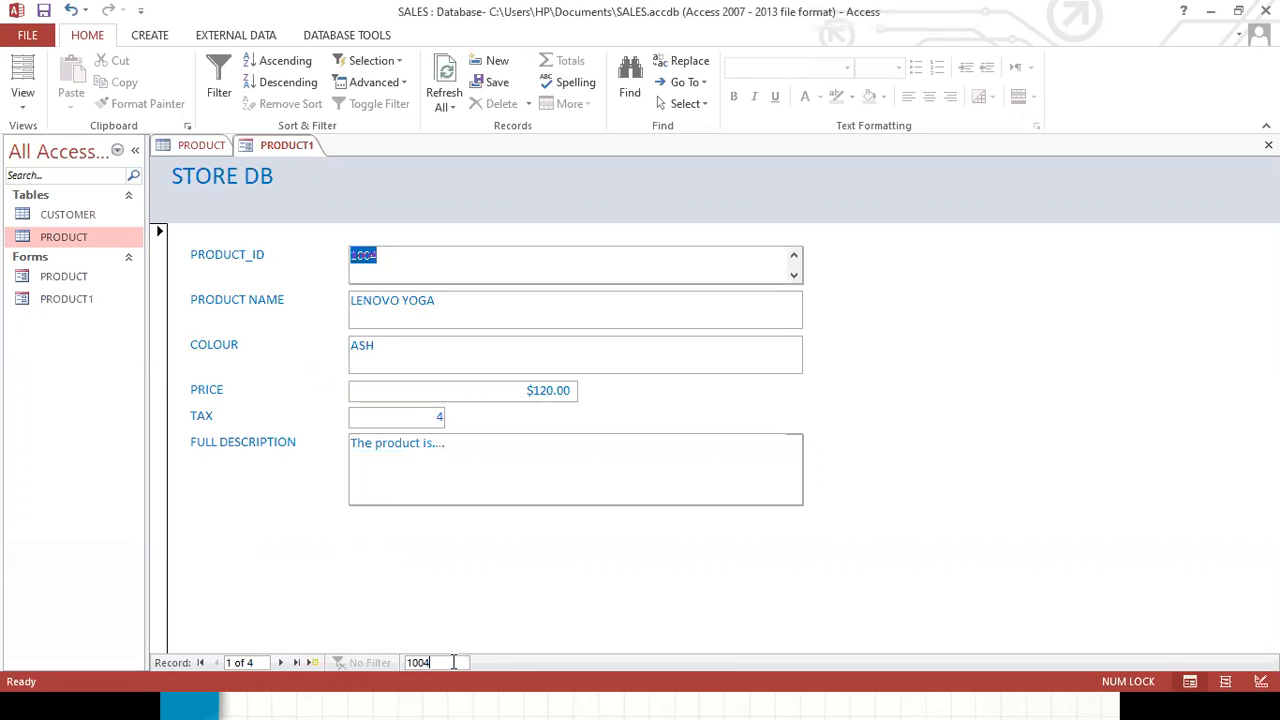
left_click(450, 308)
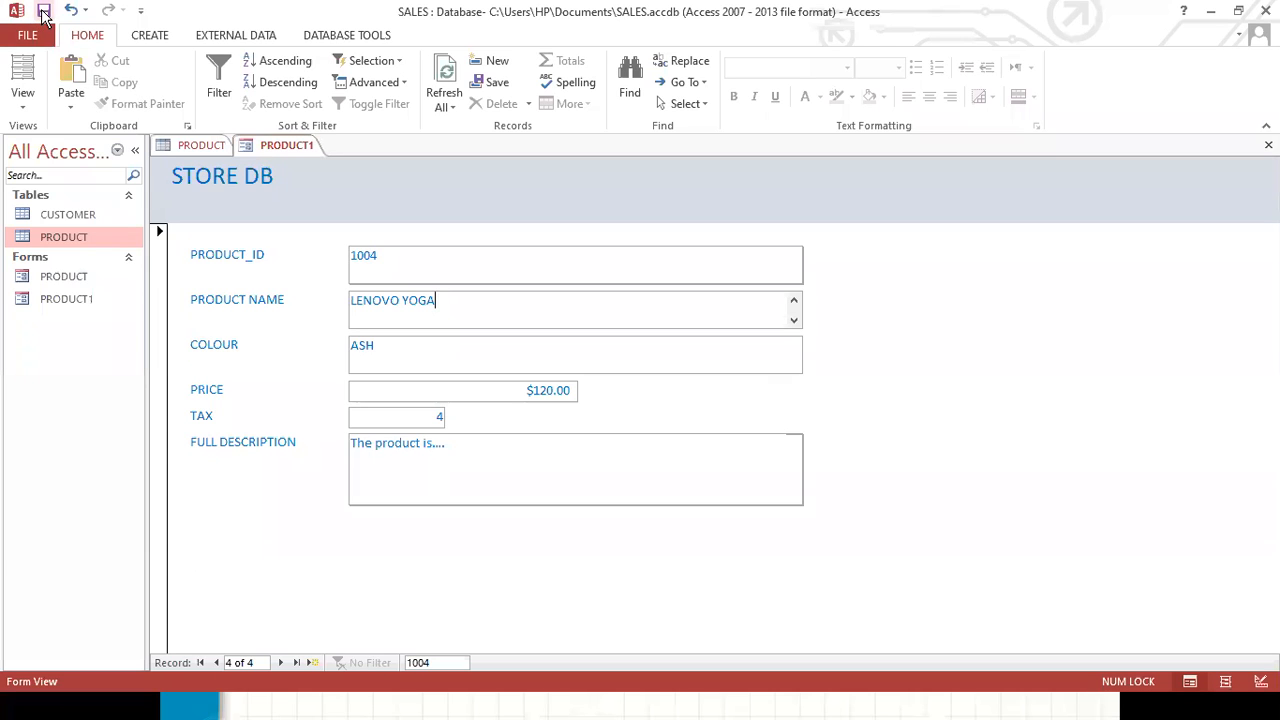
Switch to the PRODUCT table tab to view its datasheet.
left_click(1211, 11)
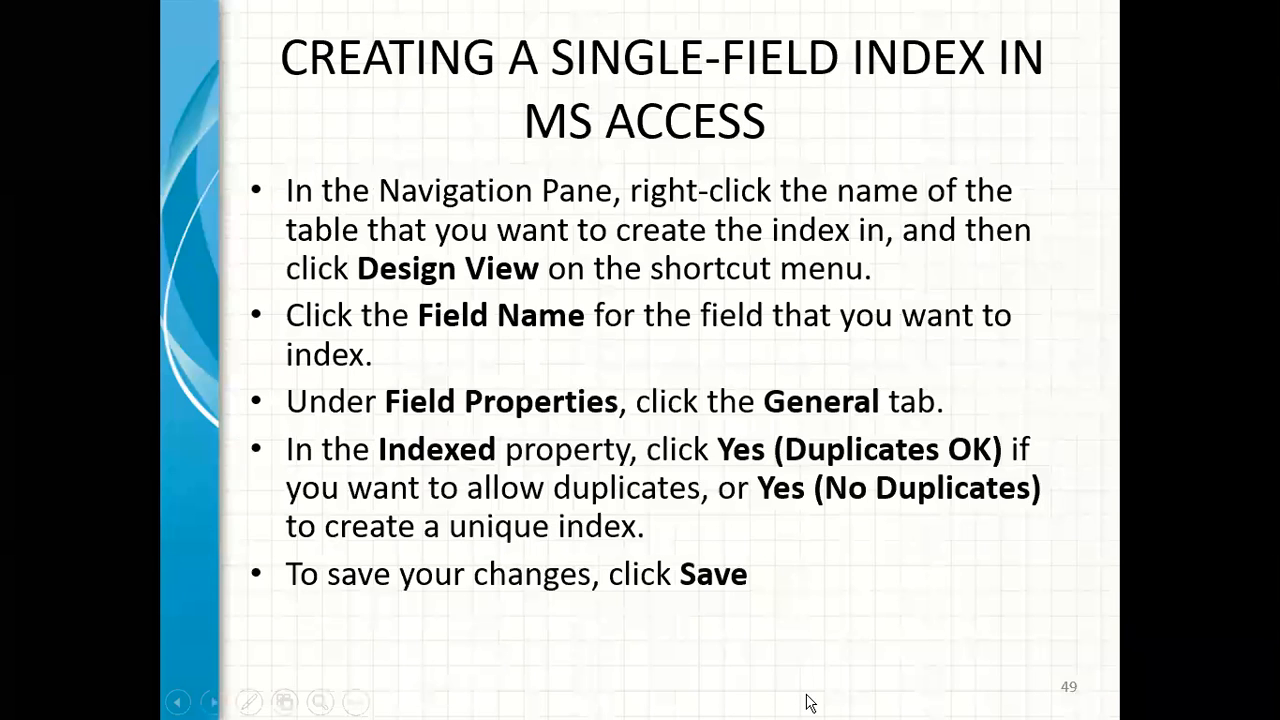
key("super")
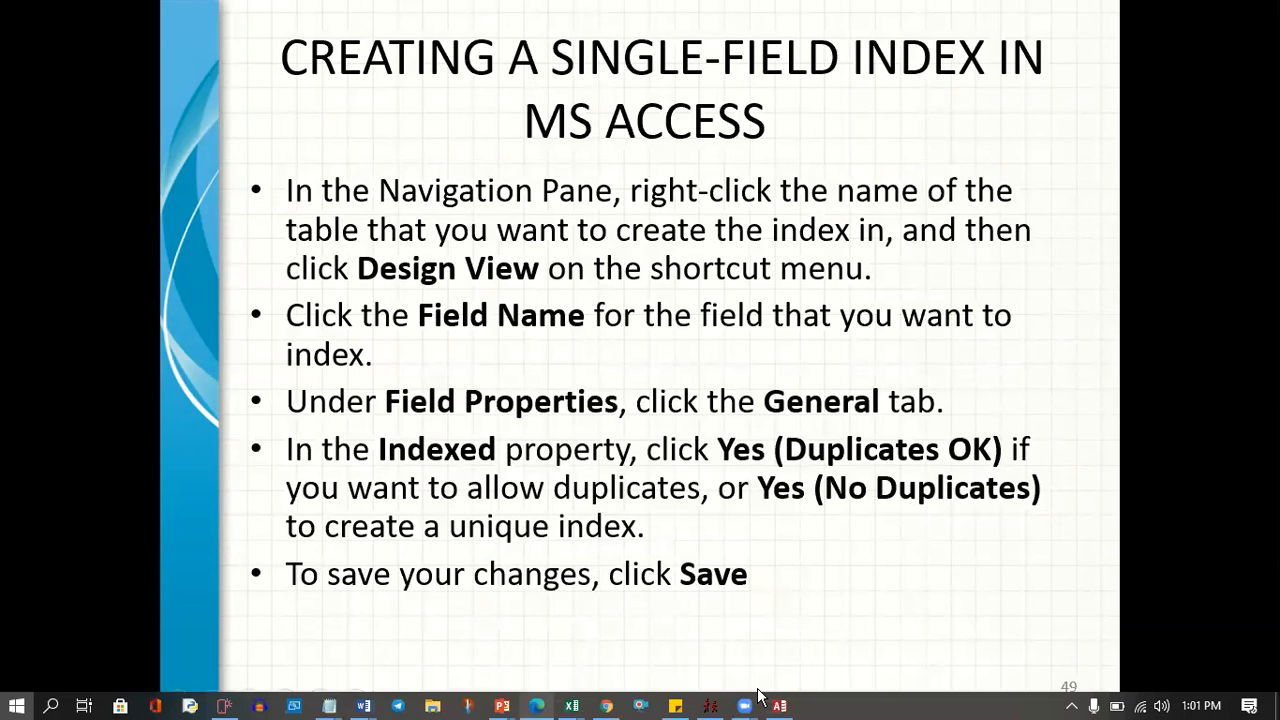
left_click(772, 708)
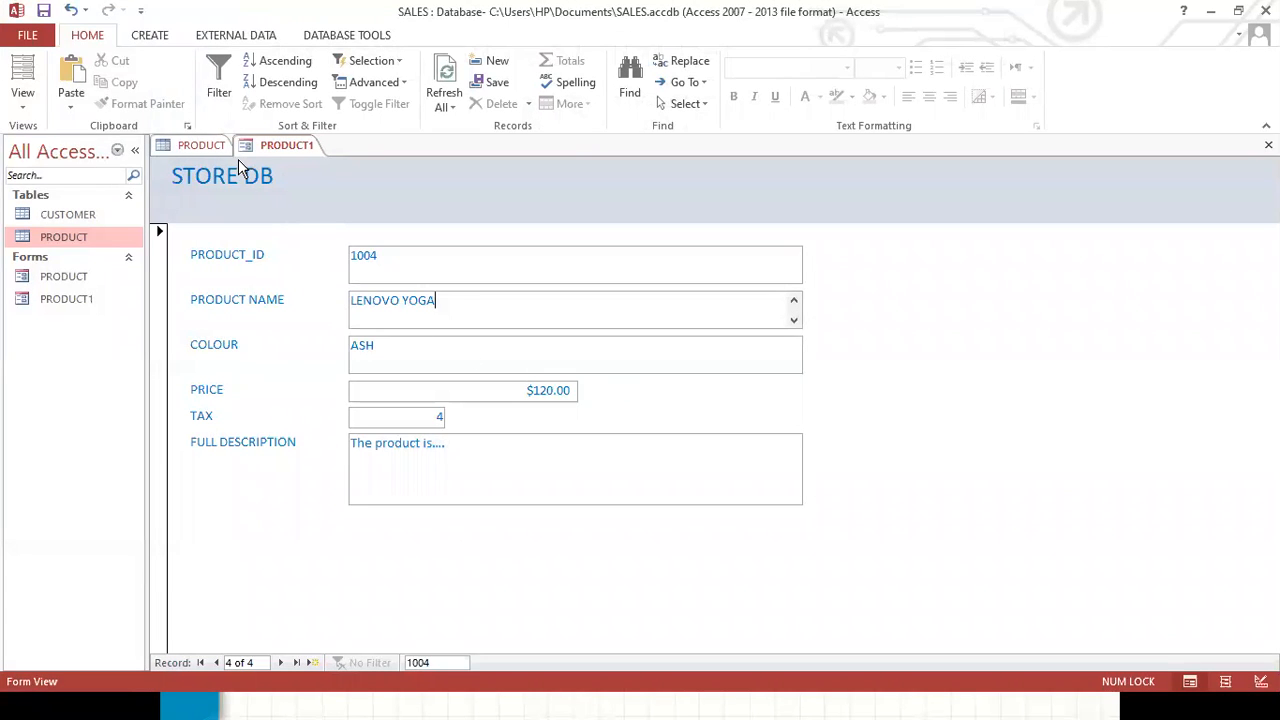
left_click(198, 147)
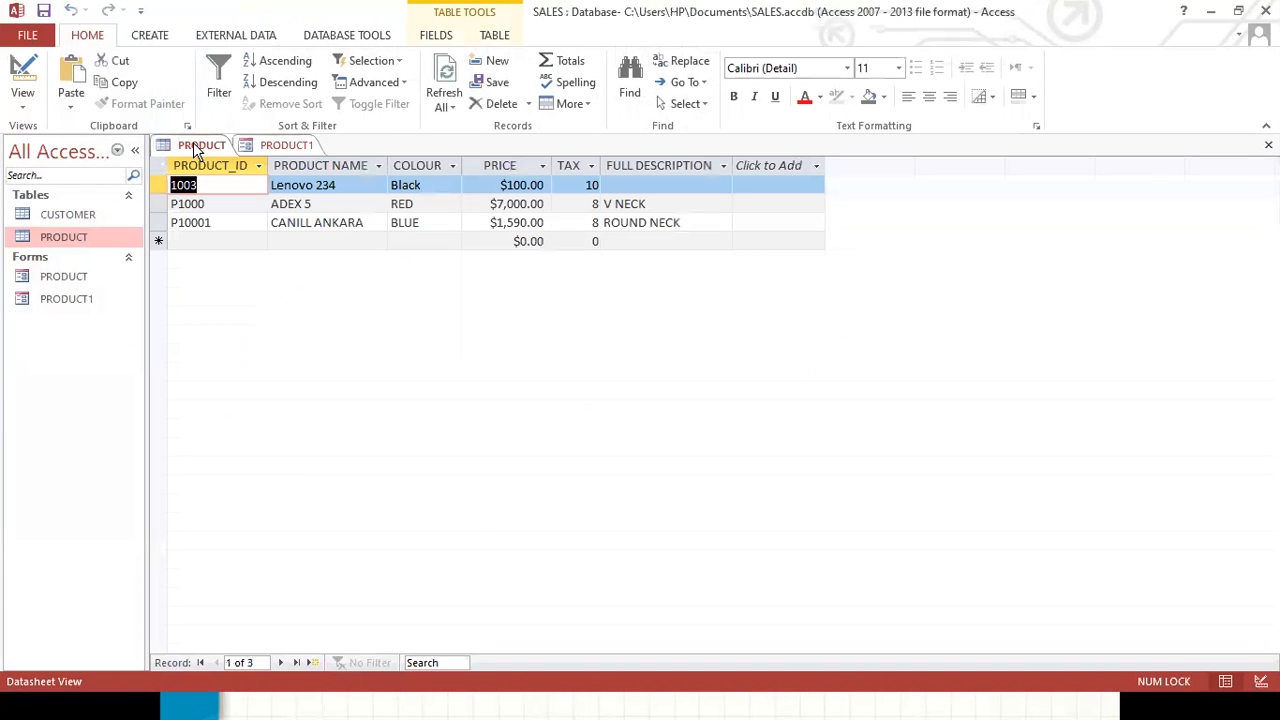